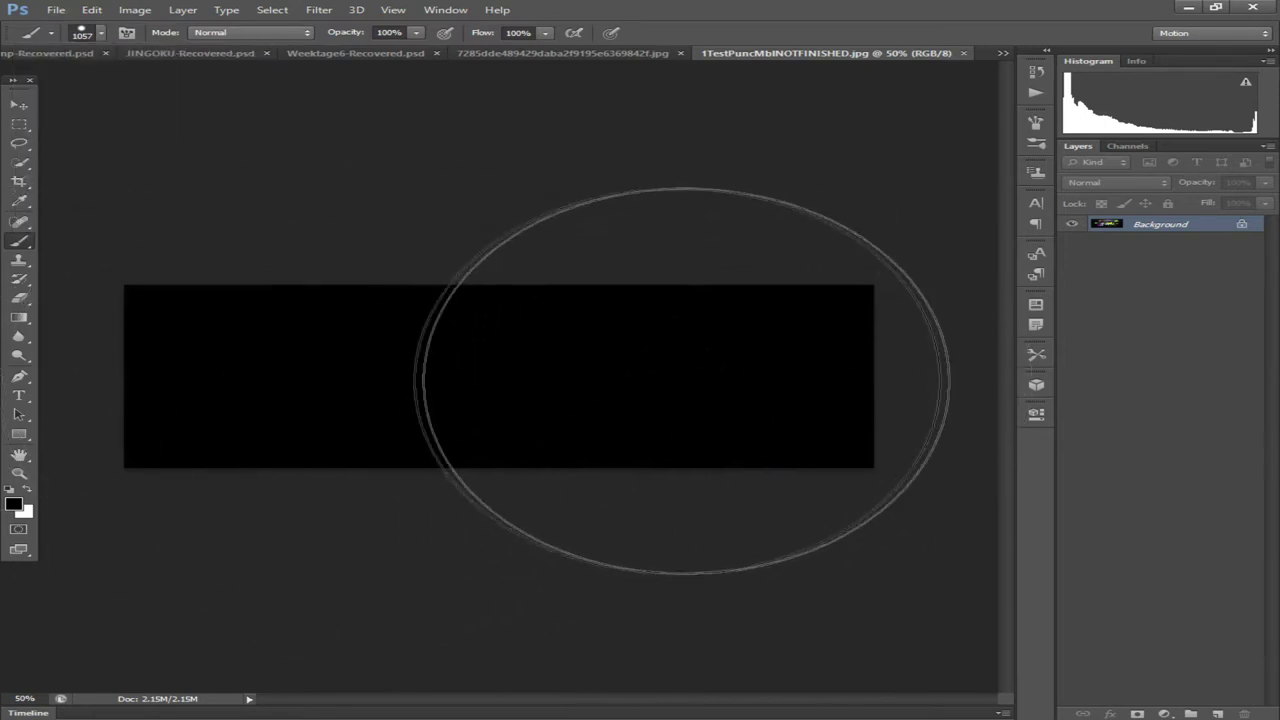
{"action": "left_click", "coordinate": [24, 106]}
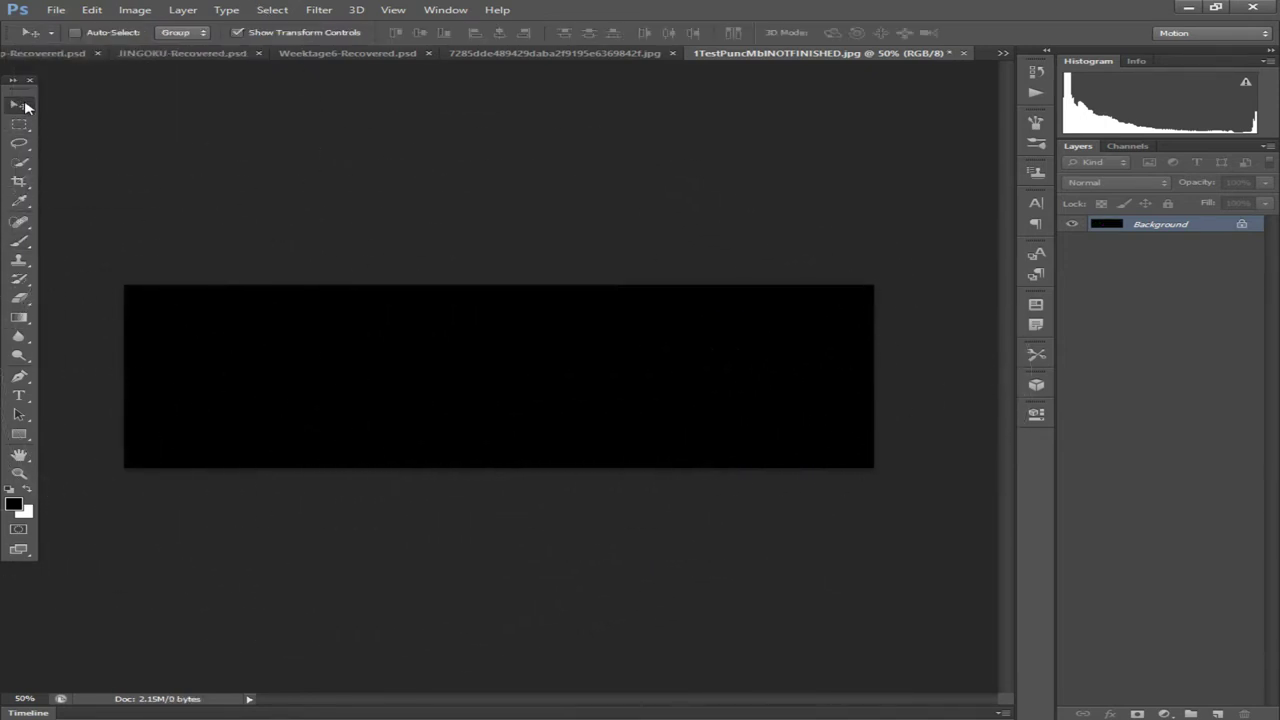
{"action": "left_click", "coordinate": [21, 243]}
{"action": "left_click", "coordinate": [100, 33]}
{"action": "left_click", "coordinate": [100, 80]}
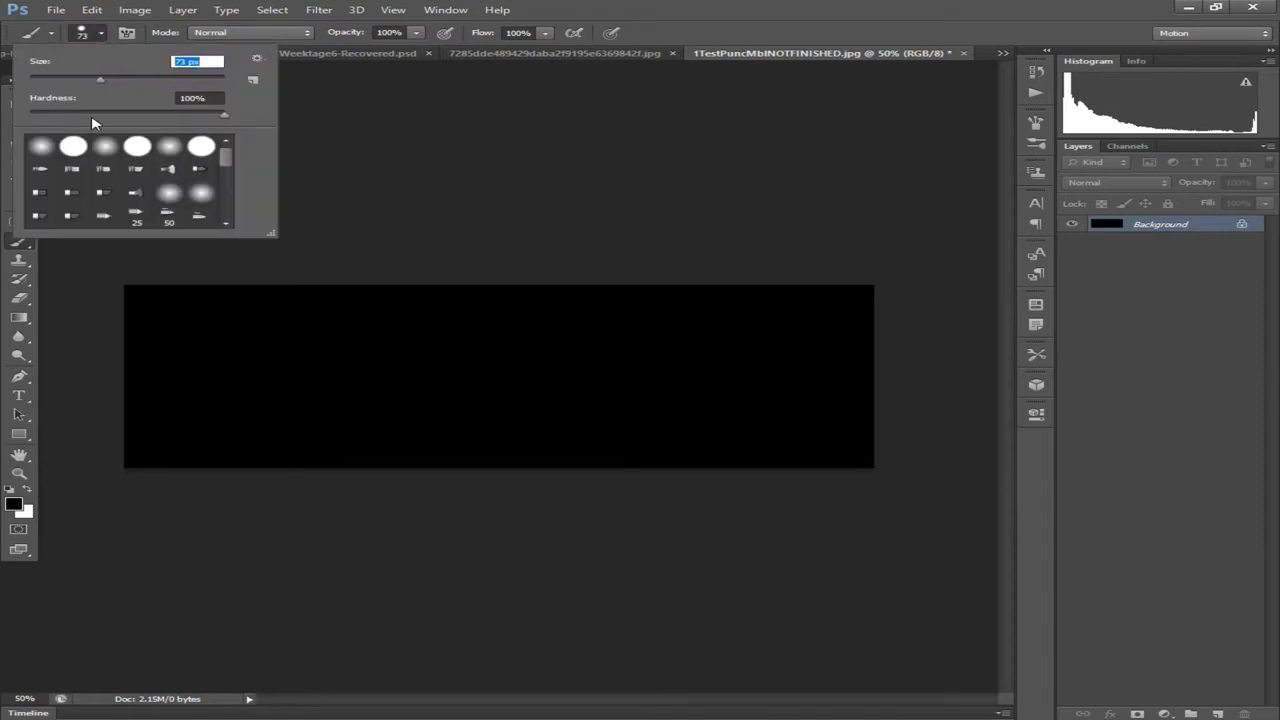
{"action": "key", "text": "Tab"}
{"action": "left_click", "coordinate": [18, 337]}
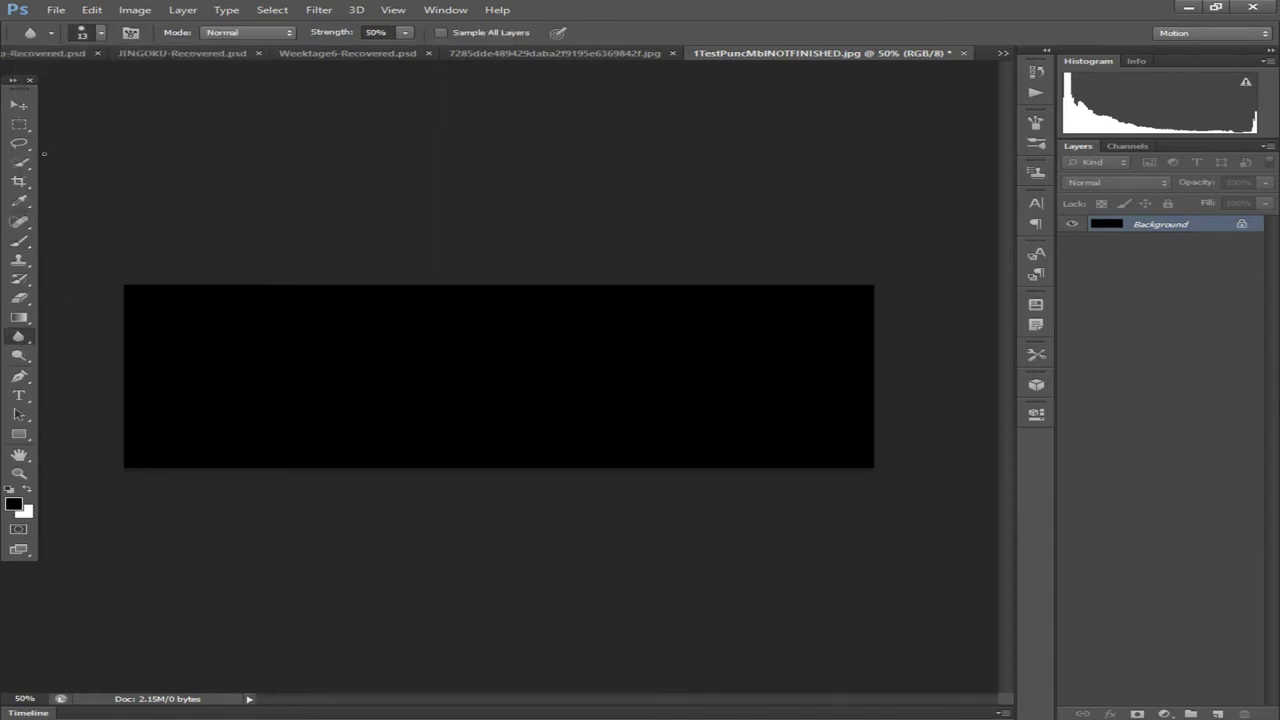
{"action": "left_click", "coordinate": [19, 105]}
Add a new layer above the black background and set the foreground colour to gray aeaeae
{"action": "left_click", "coordinate": [1220, 714]}
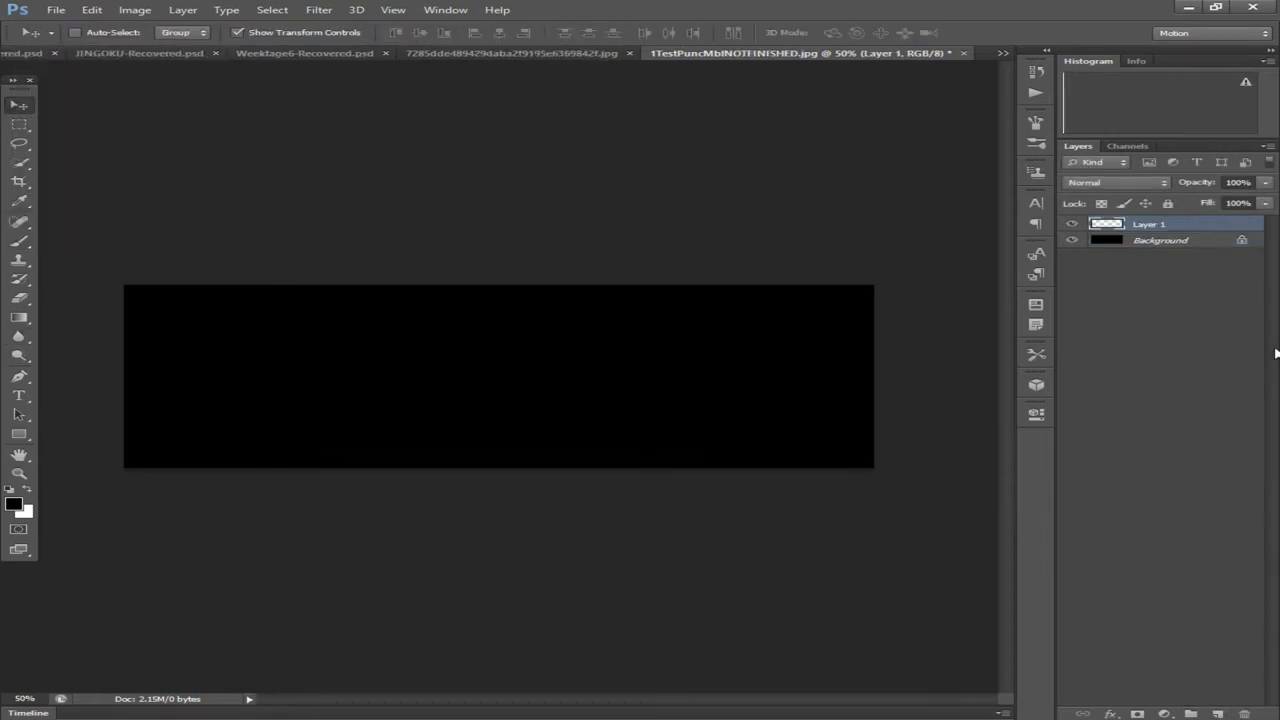
{"action": "left_click", "coordinate": [19, 376]}
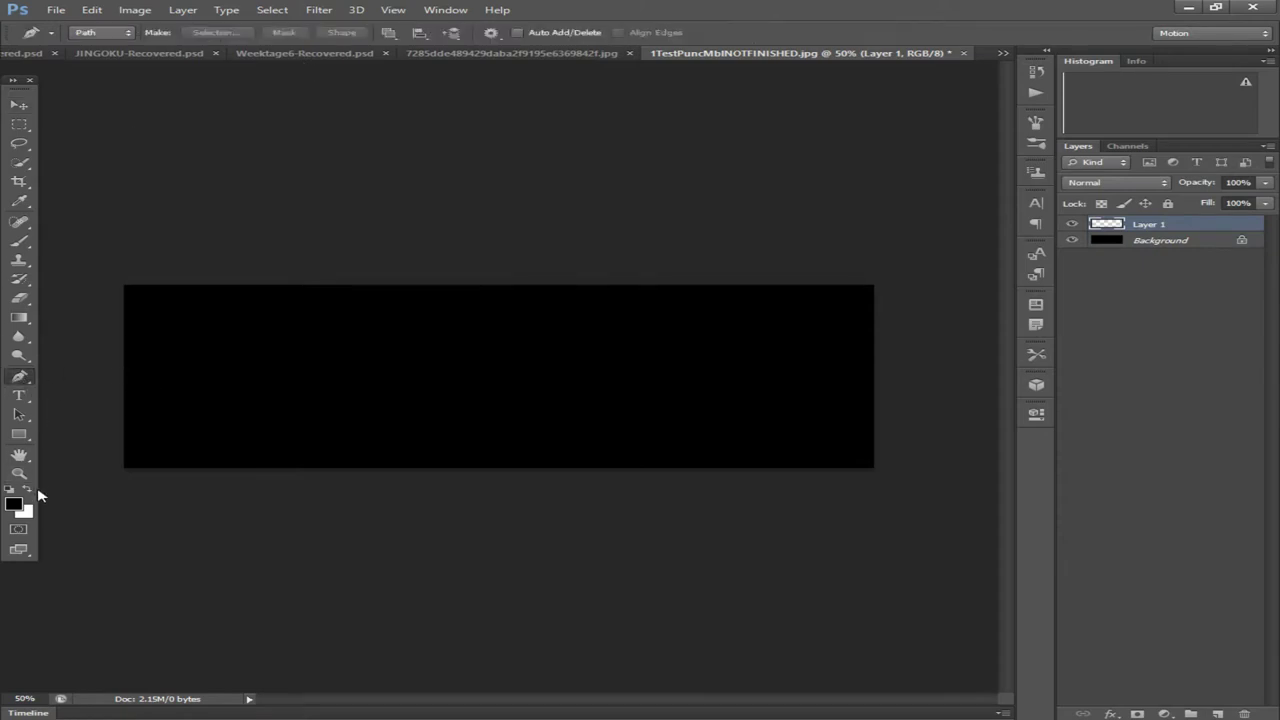
{"action": "left_click", "coordinate": [13, 503]}
{"action": "left_click_drag", "start_coordinate": [610, 536], "coordinate": [547, 540]}
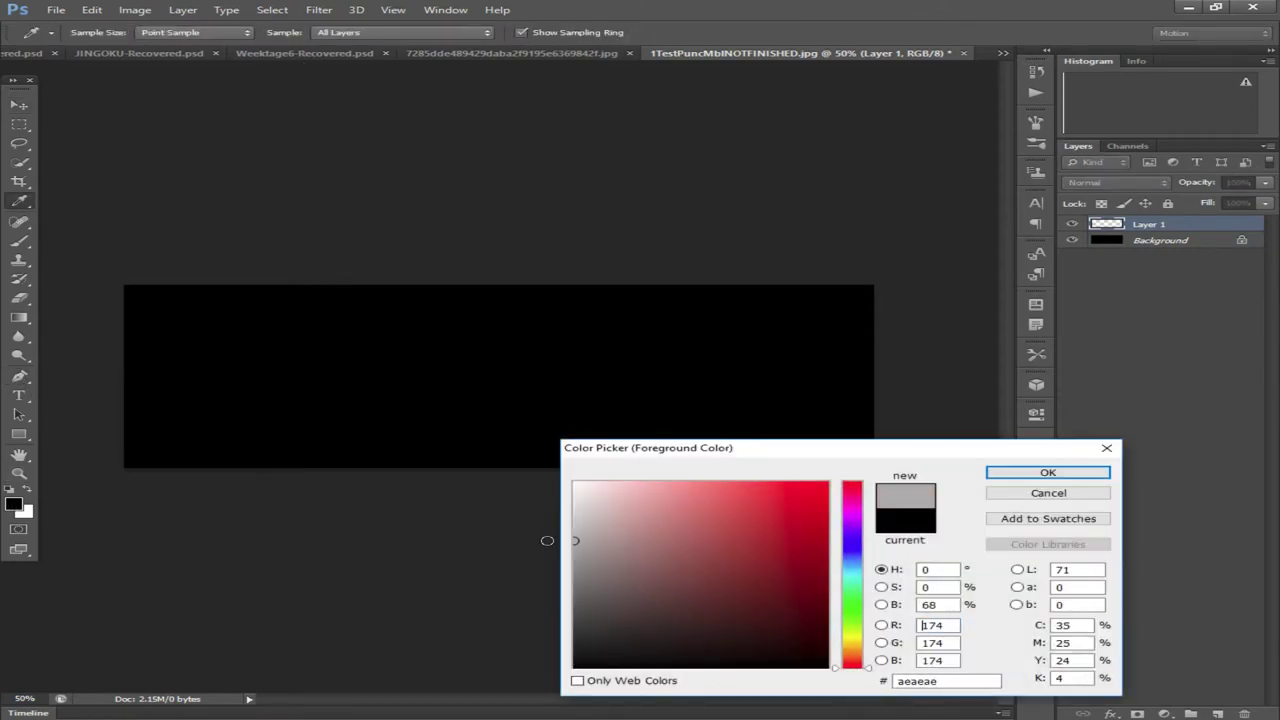
{"action": "left_click", "coordinate": [1000, 473]}
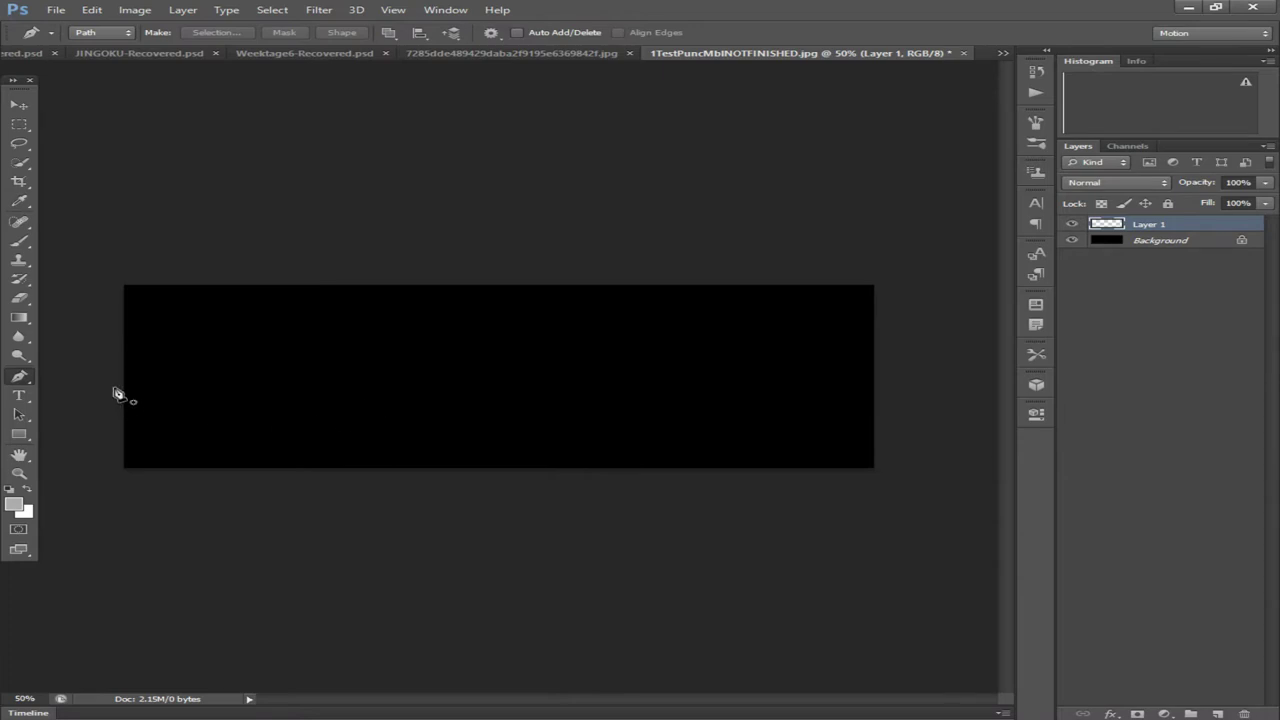
Draw a closed, curved band path with the Pen tool from the canvas's left edge down past its lower edge
{"action": "left_click", "coordinate": [93, 386]}
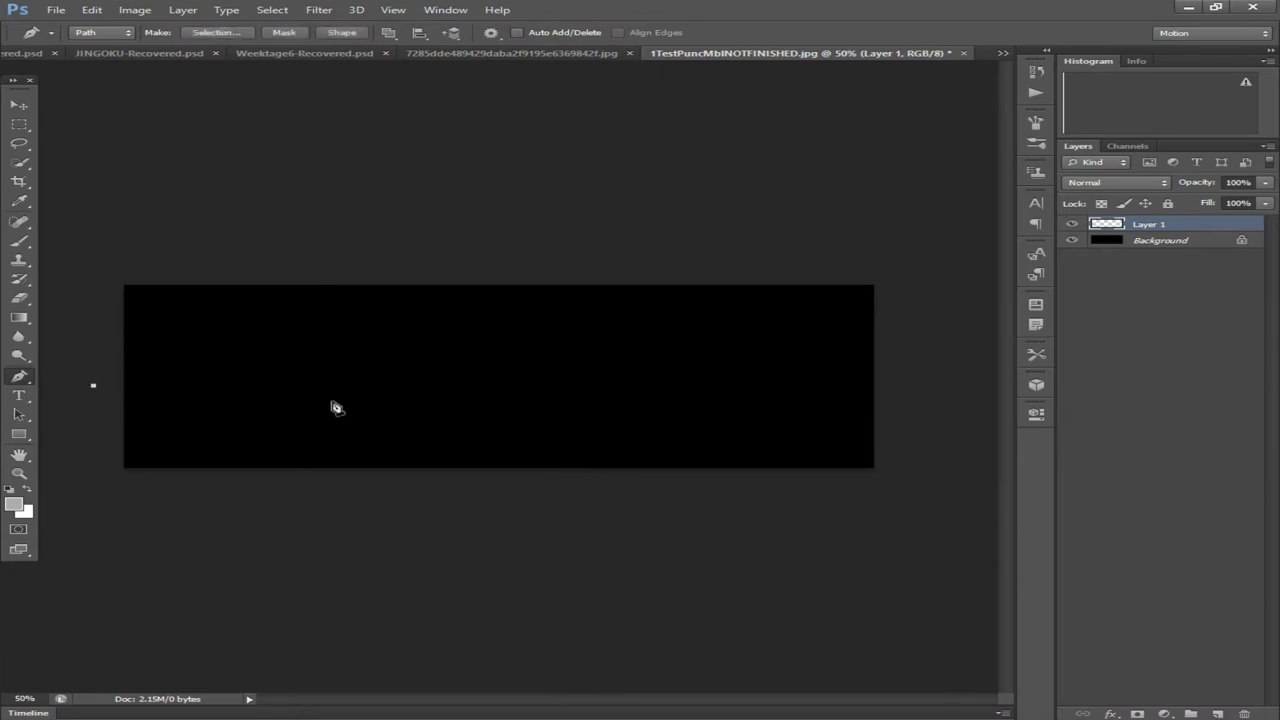
{"action": "left_click_drag", "start_coordinate": [627, 497], "coordinate": [780, 656]}
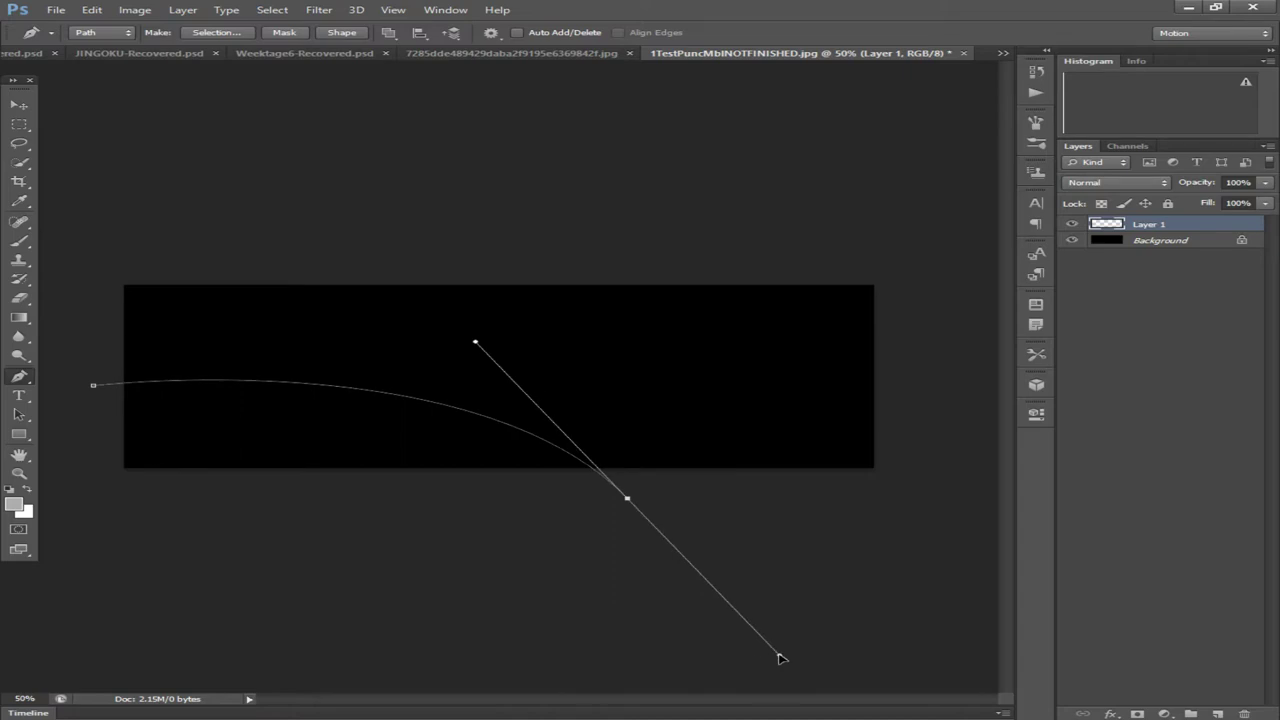
{"action": "left_click", "coordinate": [648, 519]}
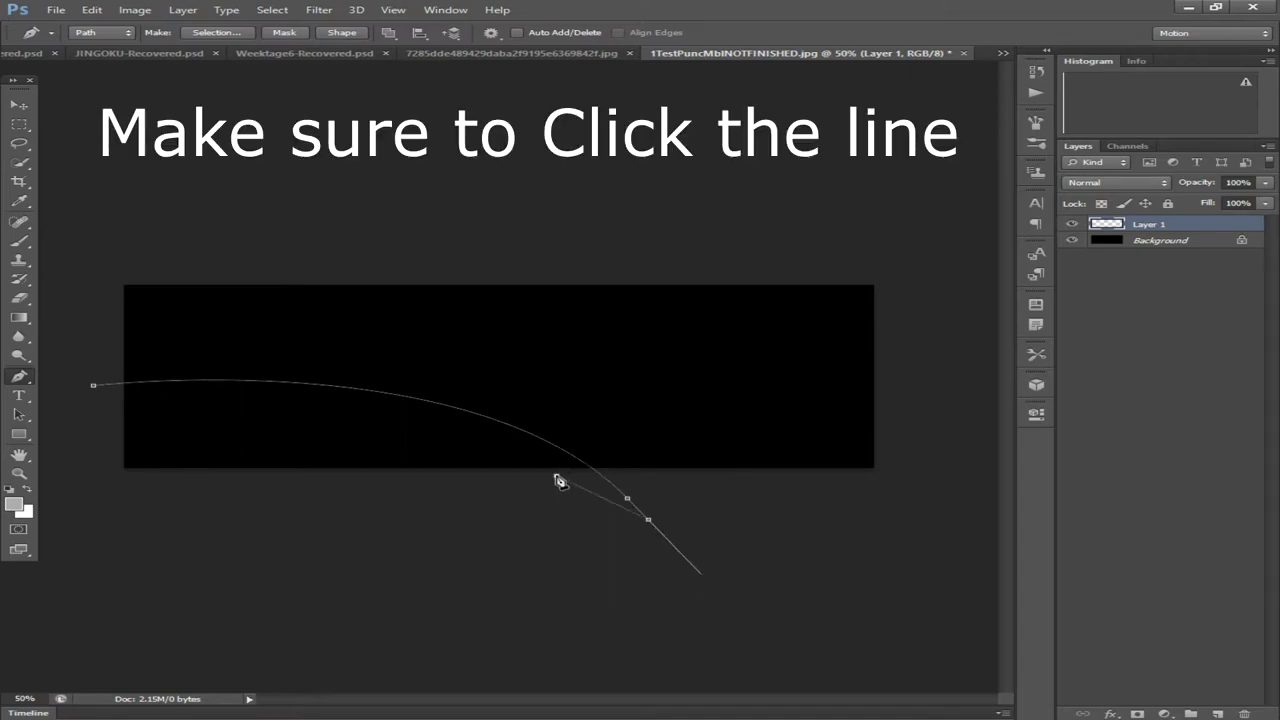
{"action": "key", "text": "ctrl+minus"}
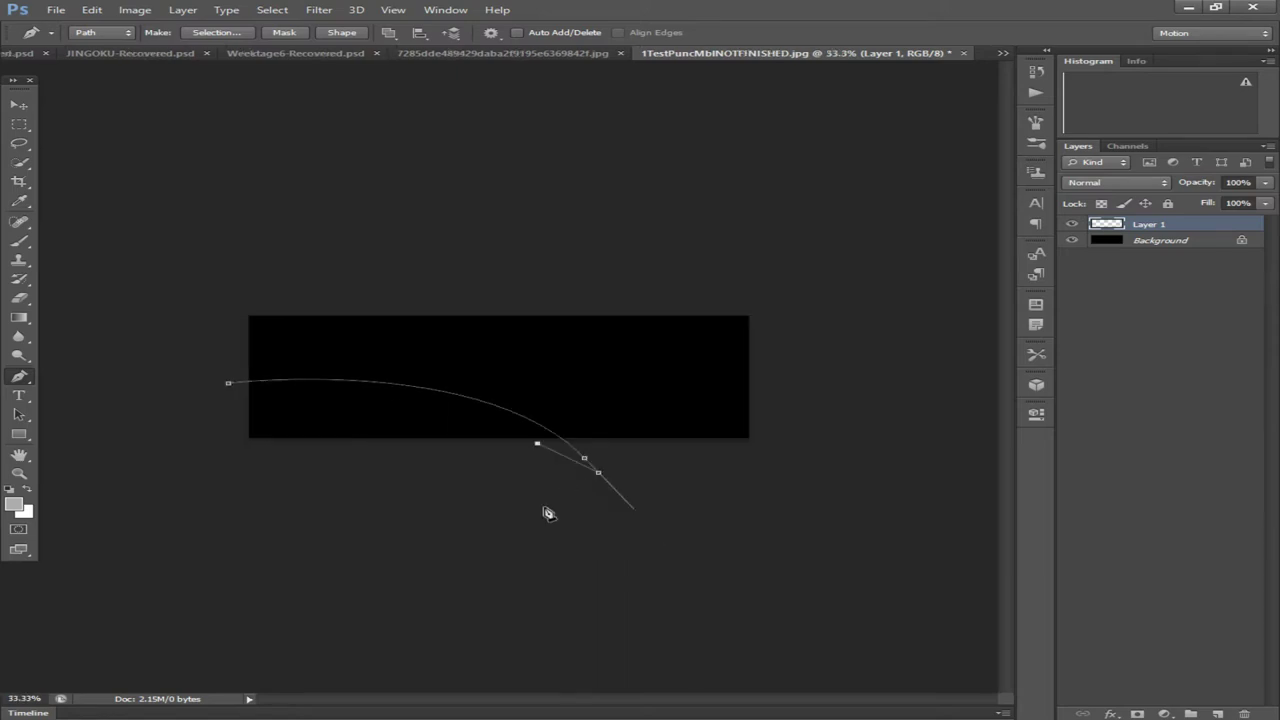
{"action": "left_click_drag", "start_coordinate": [228, 420], "coordinate": [56, 471]}
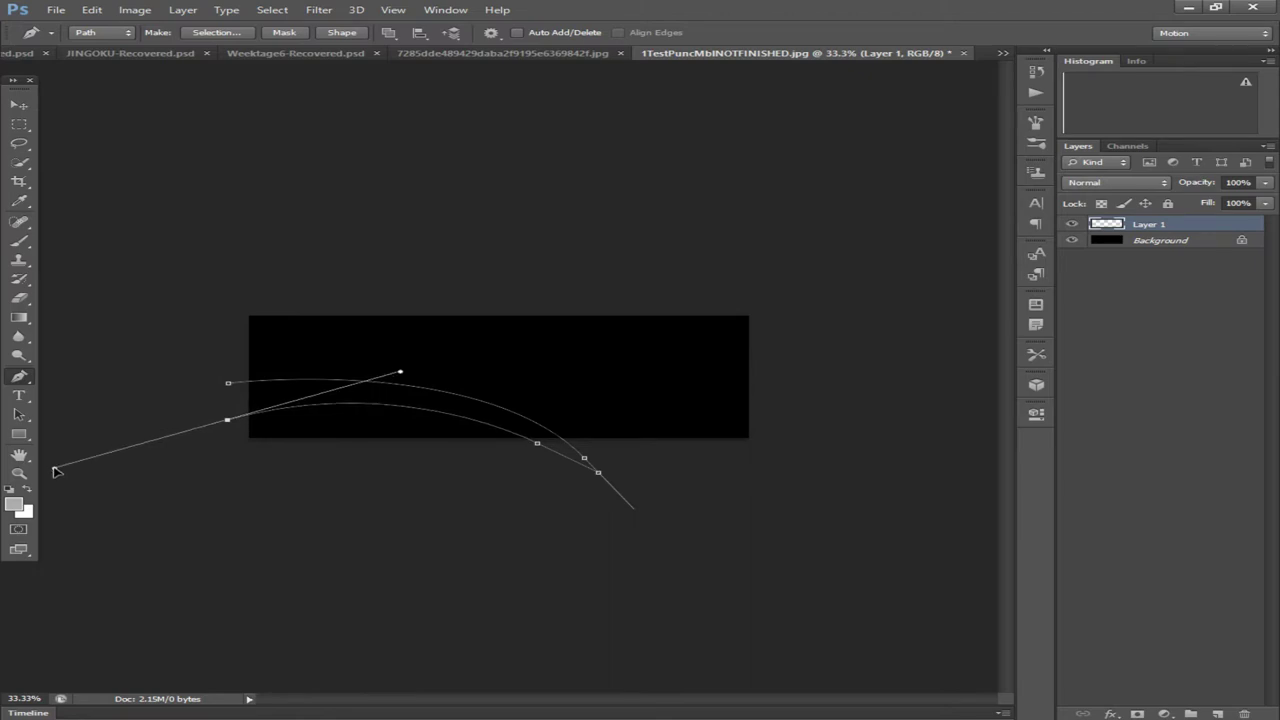
{"action": "left_click", "coordinate": [213, 427], "text": "alt"}
{"action": "left_click", "coordinate": [229, 386]}
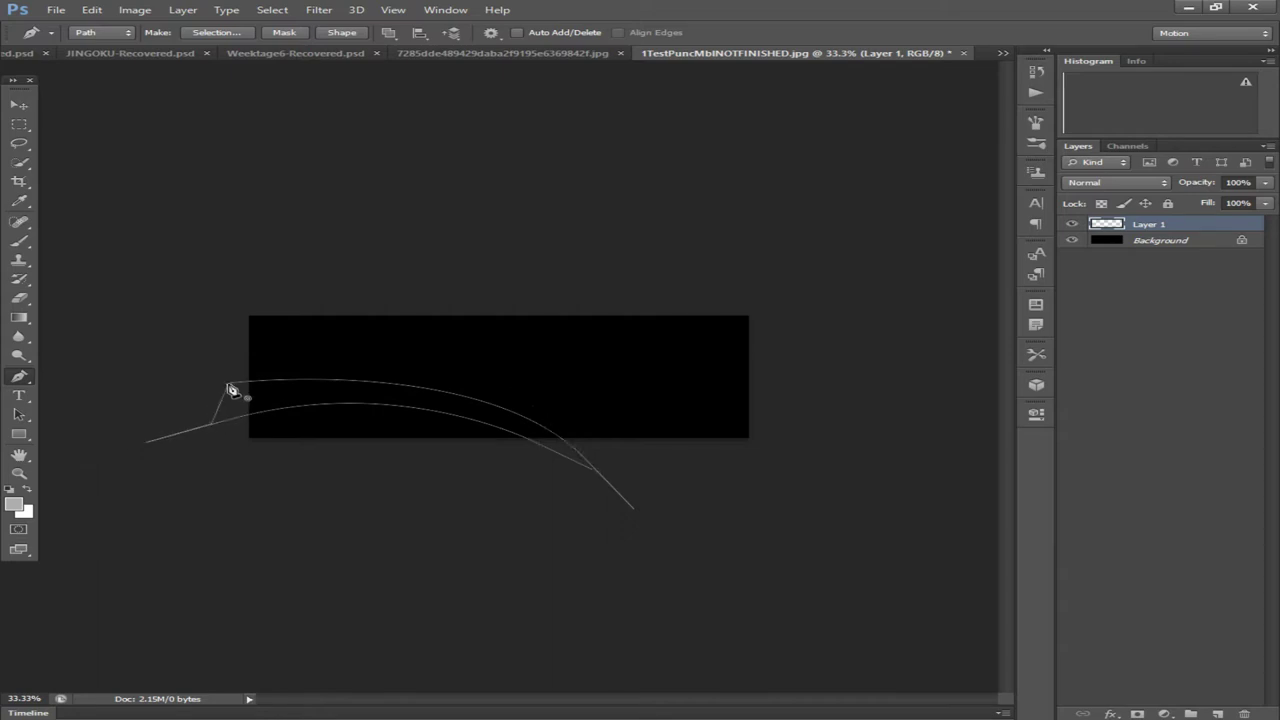
Convert the band path to a selection, fill it with the gray foreground colour and deselect
{"action": "left_click", "coordinate": [216, 32]}
{"action": "left_click", "coordinate": [744, 219]}
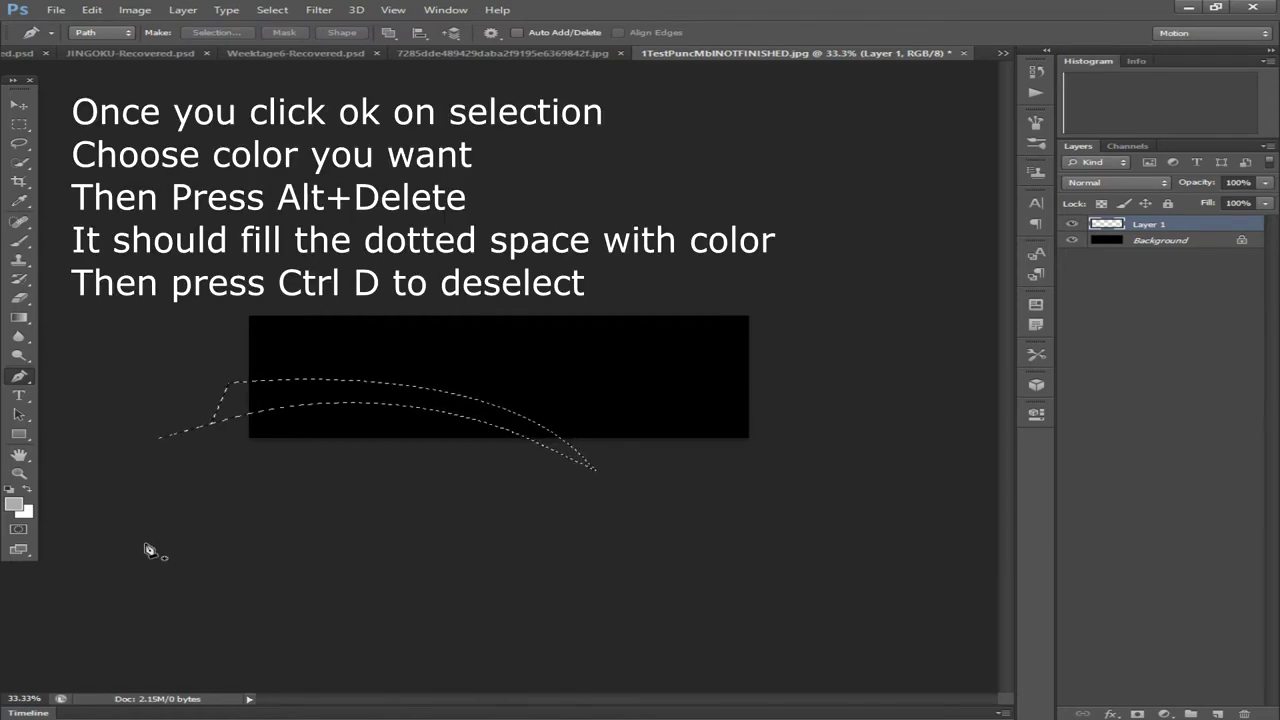
{"action": "key", "text": "alt+Delete"}
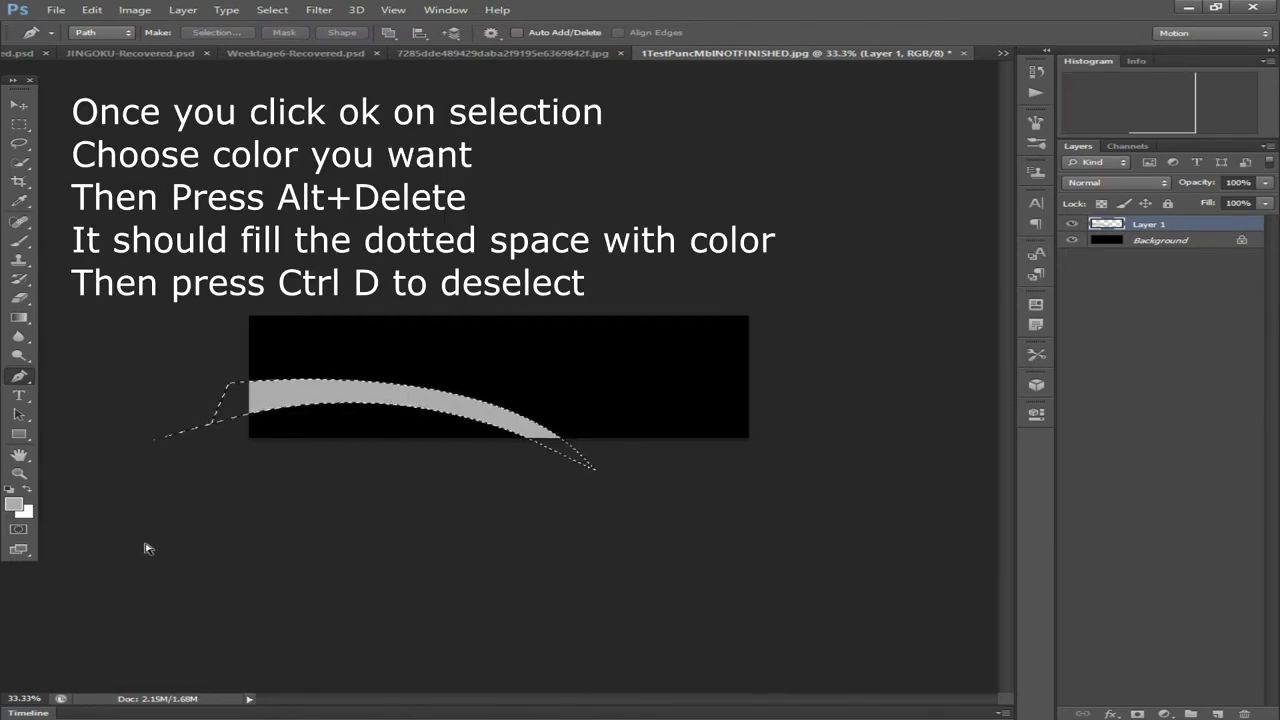
{"action": "key", "text": "ctrl+d"}
{"action": "key", "text": "ctrl+plus"}
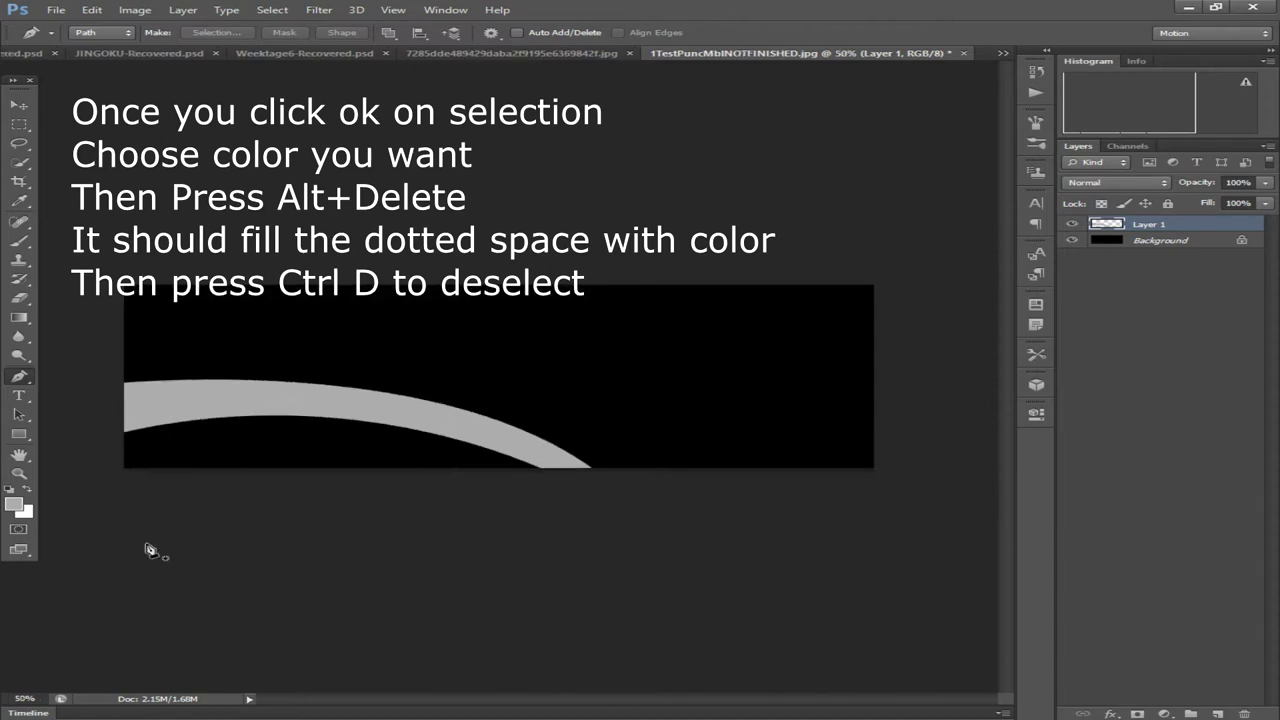
Add a new layer above the gray band and clip it to the band layer
{"action": "left_click", "coordinate": [20, 105]}
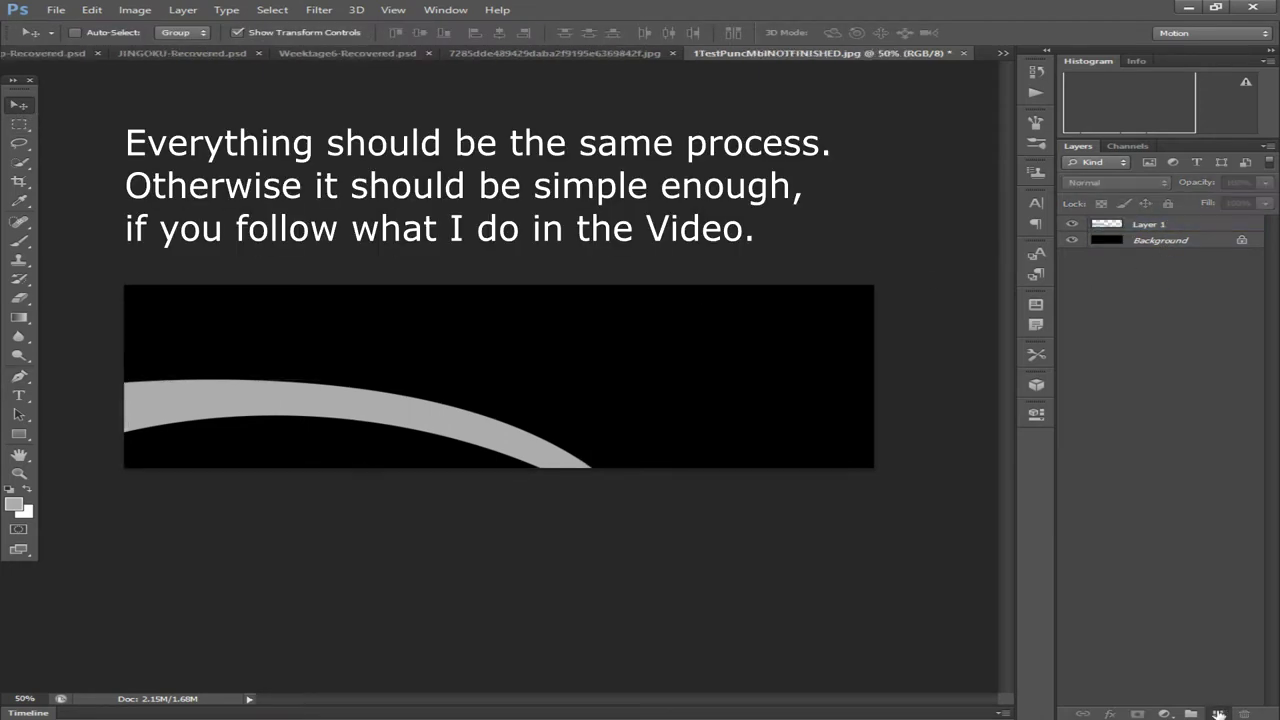
{"action": "key", "text": "ctrl+j"}
{"action": "right_click", "coordinate": [1157, 233]}
{"action": "left_click", "coordinate": [960, 341]}
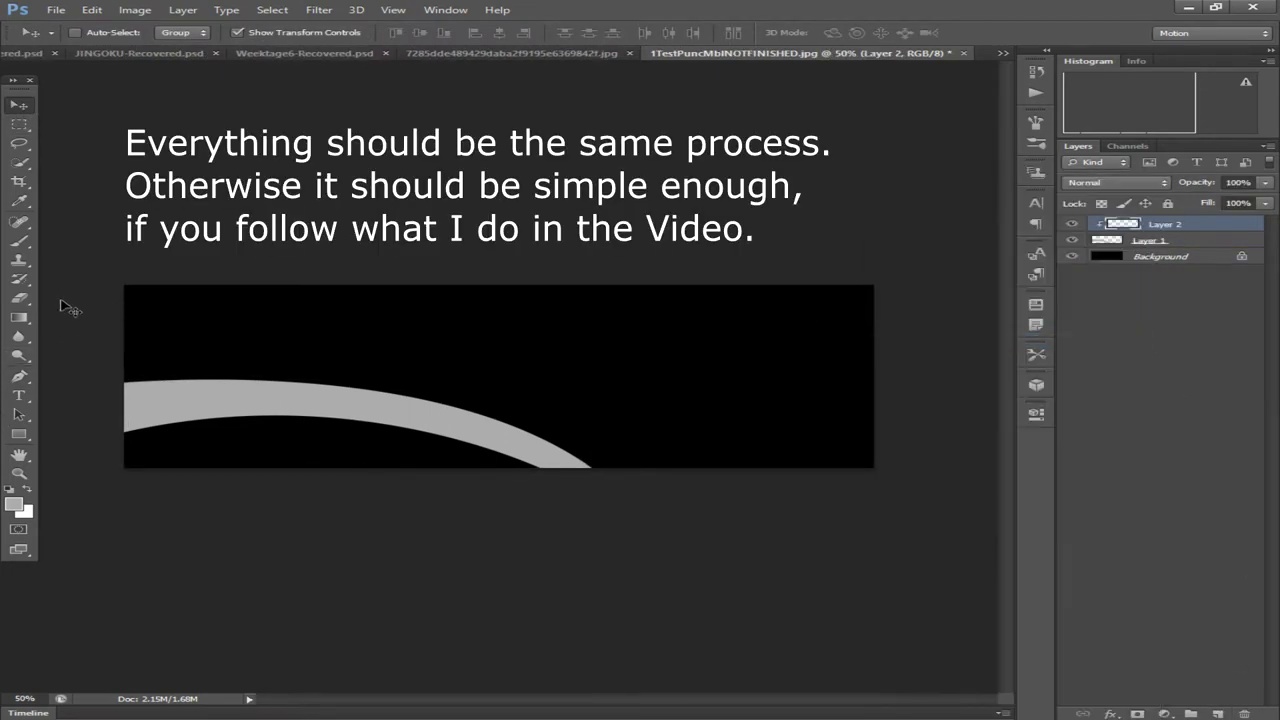
Set the foreground colour to black 000000 and use a soft brush of 380 px with 0% hardness
{"action": "key", "text": "b"}
{"action": "left_click", "coordinate": [13, 503]}
{"action": "left_click", "coordinate": [723, 614]}
{"action": "left_click", "coordinate": [705, 660]}
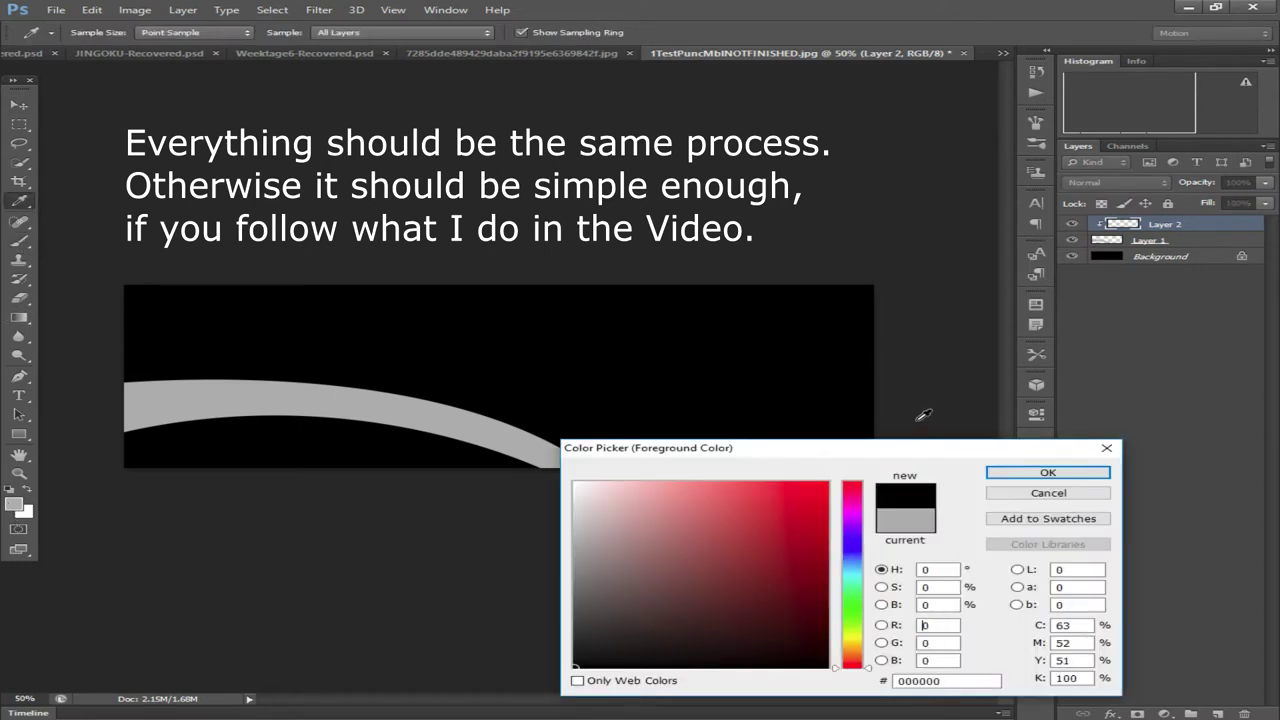
{"action": "left_click", "coordinate": [1040, 474]}
{"action": "left_click", "coordinate": [103, 34]}
{"action": "left_click_drag", "start_coordinate": [188, 80], "coordinate": [194, 80]}
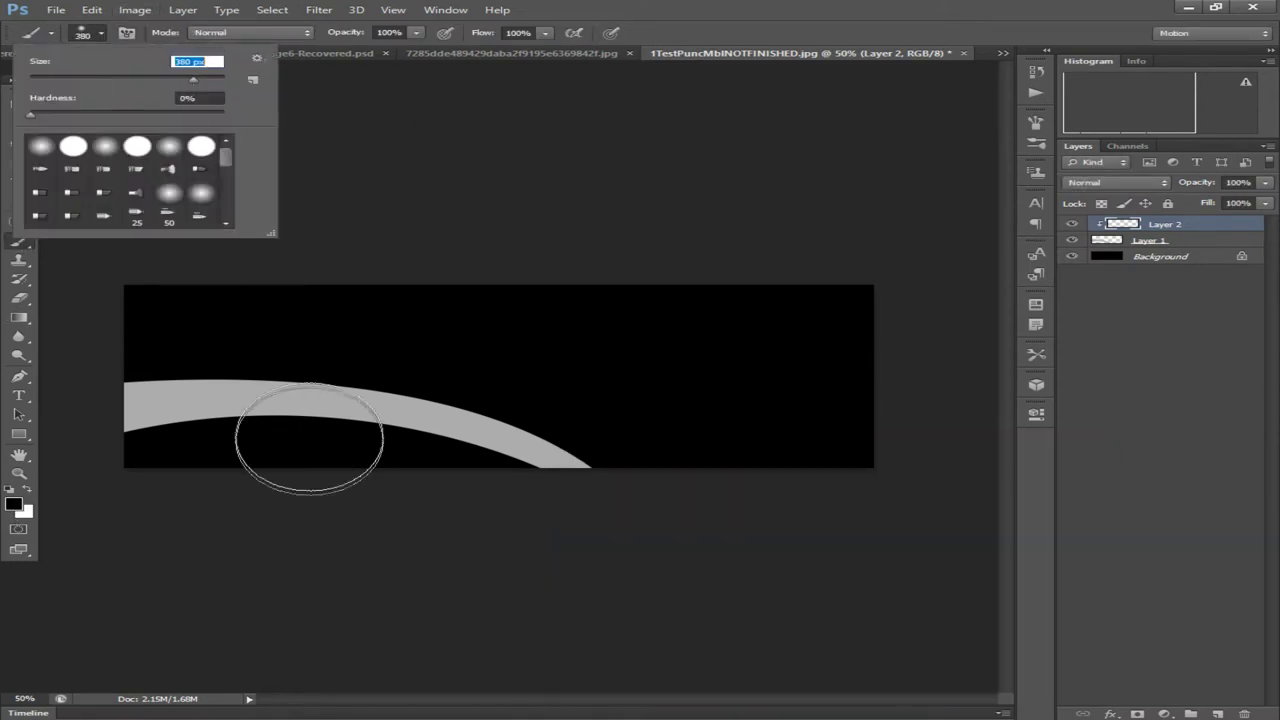
Try black shading along the band's upper edge, undo the stroke and delete the clipped layer
{"action": "left_click_drag", "start_coordinate": [143, 323], "coordinate": [294, 323]}
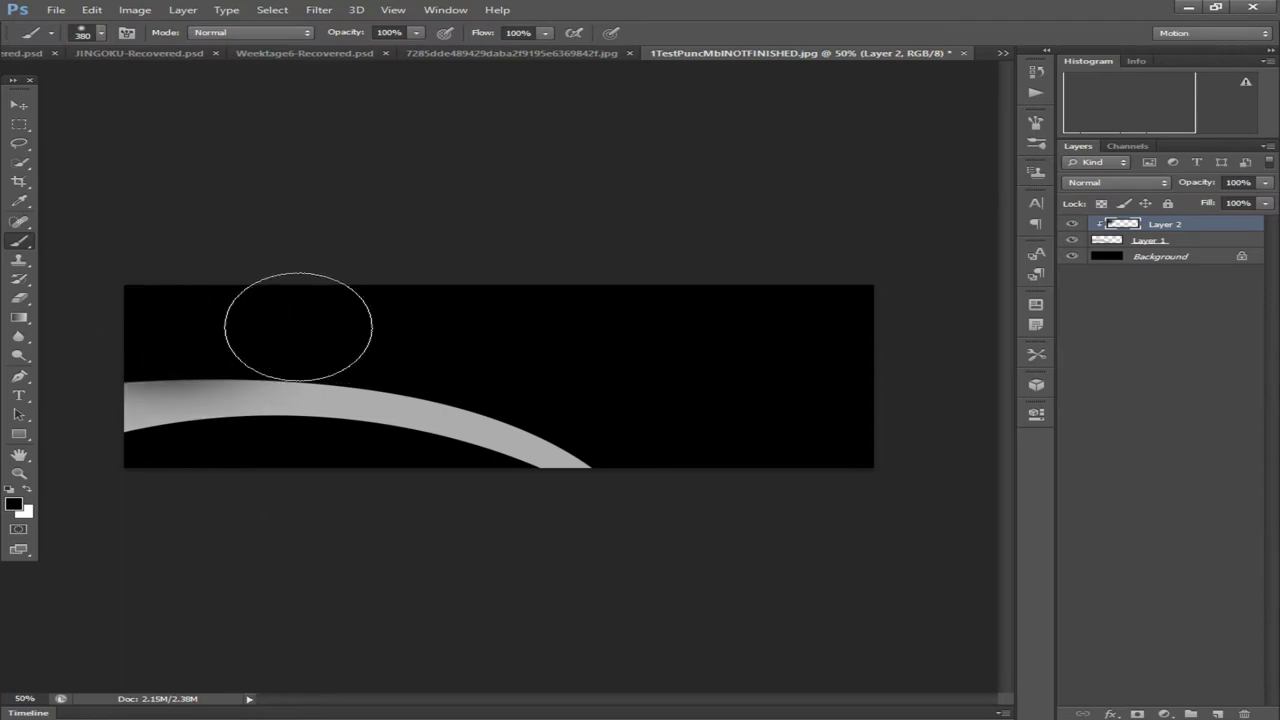
{"action": "left_click", "coordinate": [93, 10]}
{"action": "left_click", "coordinate": [140, 34]}
{"action": "left_click", "coordinate": [1244, 715]}
Add a new layer clipped to the band and brush black shading along the band's lower edge
{"action": "left_click", "coordinate": [1216, 715]}
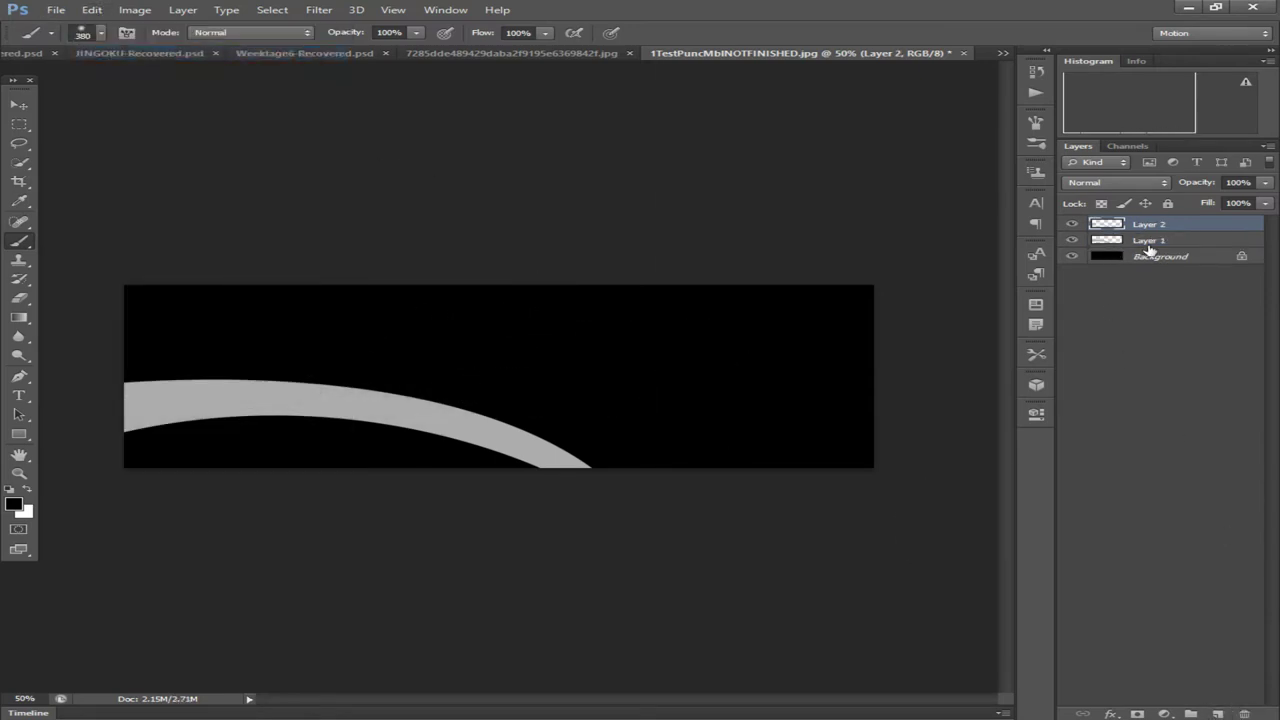
{"action": "right_click", "coordinate": [1165, 228]}
{"action": "left_click", "coordinate": [1029, 340]}
{"action": "mouse_move", "coordinate": [506, 529]}
{"action": "left_mouse_down"}
{"action": "mouse_move", "coordinate": [351, 474]}
{"action": "mouse_move", "coordinate": [283, 471]}
{"action": "mouse_move", "coordinate": [138, 480]}
{"action": "mouse_move", "coordinate": [0, 518]}
{"action": "mouse_move", "coordinate": [140, 488]}
{"action": "mouse_move", "coordinate": [333, 478]}
{"action": "mouse_move", "coordinate": [529, 534]}
{"action": "mouse_move", "coordinate": [435, 485]}
{"action": "mouse_move", "coordinate": [201, 471]}
{"action": "mouse_move", "coordinate": [55, 496]}
{"action": "mouse_move", "coordinate": [6, 537]}
{"action": "left_mouse_up"}
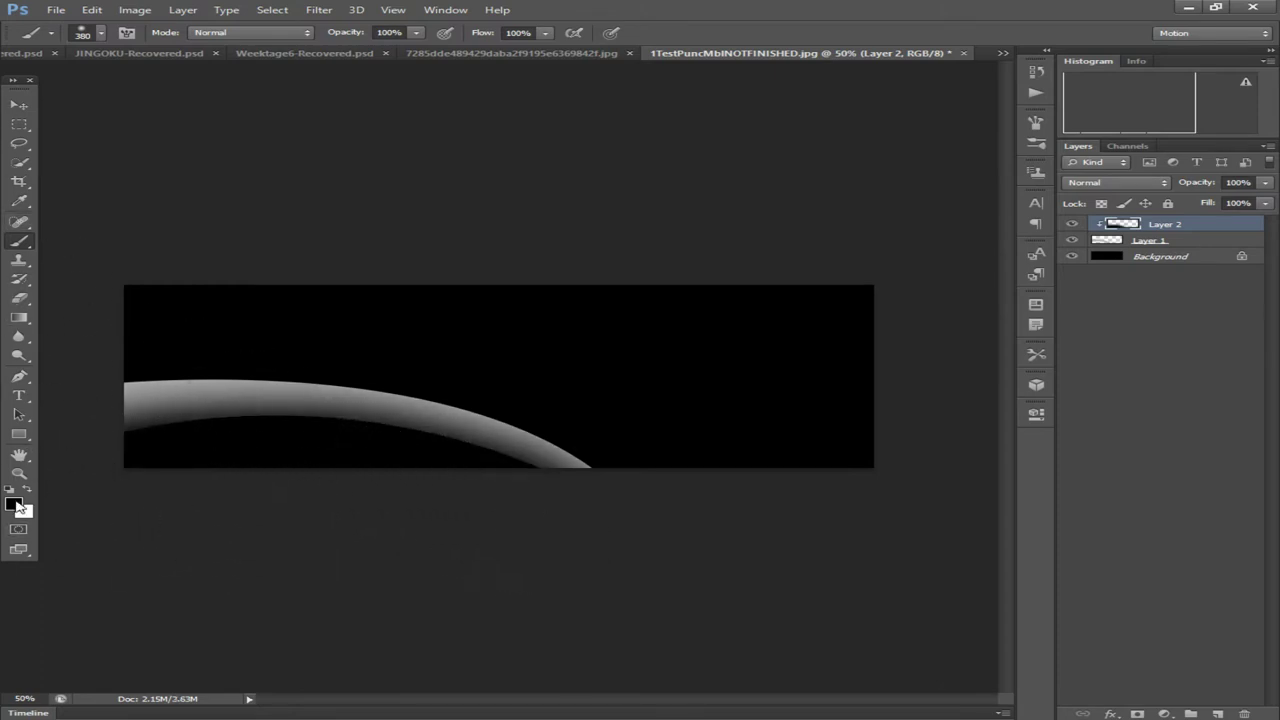
Brush a white ffffff highlight along the band's upper edge on a new clipped layer set to 81% opacity
{"action": "left_click", "coordinate": [14, 503]}
{"action": "type", "text": "ffffff"}
{"action": "left_click", "coordinate": [1044, 474]}
{"action": "left_click", "coordinate": [1218, 714]}
{"action": "right_click", "coordinate": [1205, 224]}
{"action": "left_click", "coordinate": [1020, 340]}
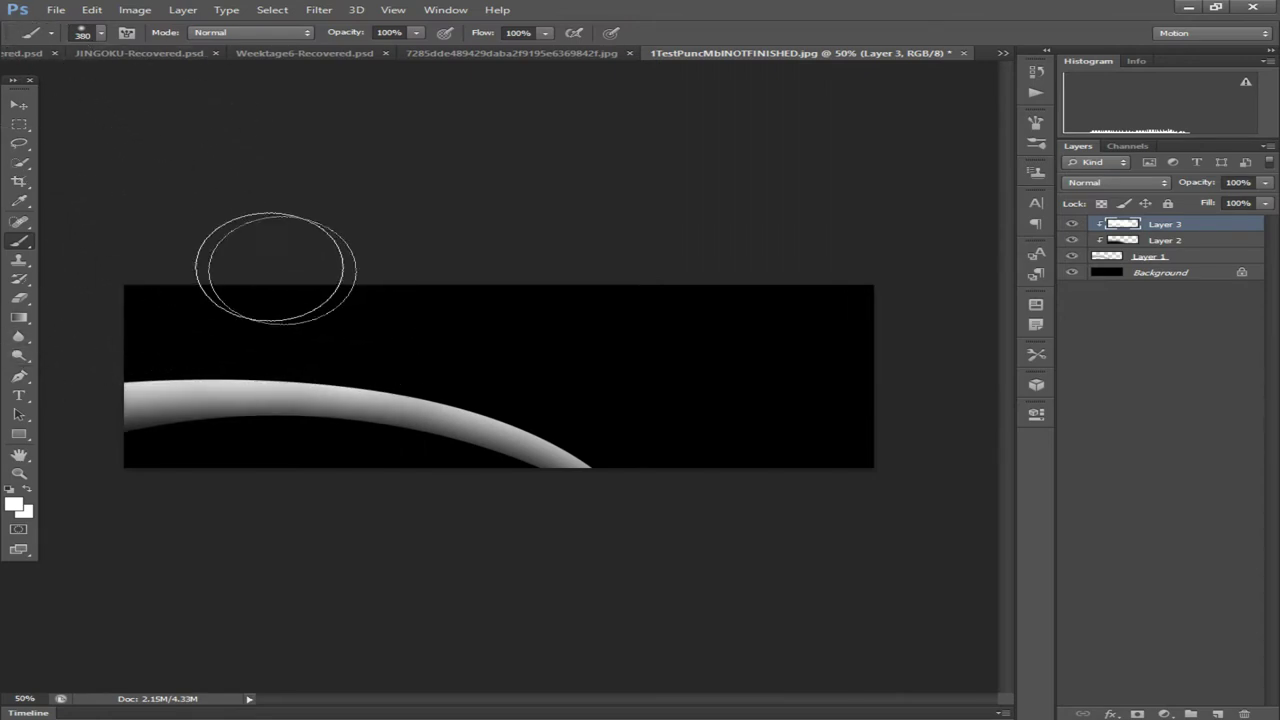
{"action": "left_click", "coordinate": [20, 105]}
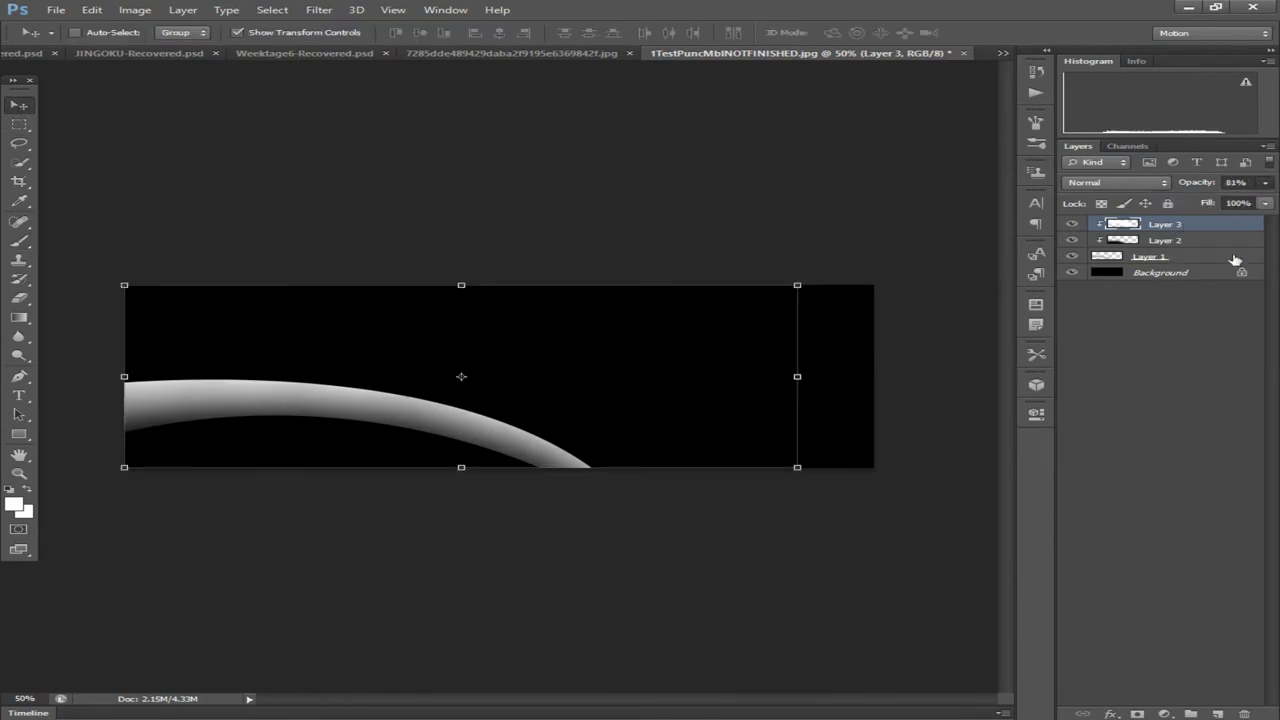
{"action": "left_click", "coordinate": [1165, 257]}
{"action": "left_click", "coordinate": [1174, 276]}
{"action": "left_click", "coordinate": [1240, 237]}
{"action": "left_click", "coordinate": [1220, 252]}
{"action": "left_click", "coordinate": [1196, 269]}
{"action": "left_click", "coordinate": [1204, 245]}
Add an unclipped layer on top of the stack and set the foreground colour to light gray bababa
{"action": "left_click", "coordinate": [1217, 714]}
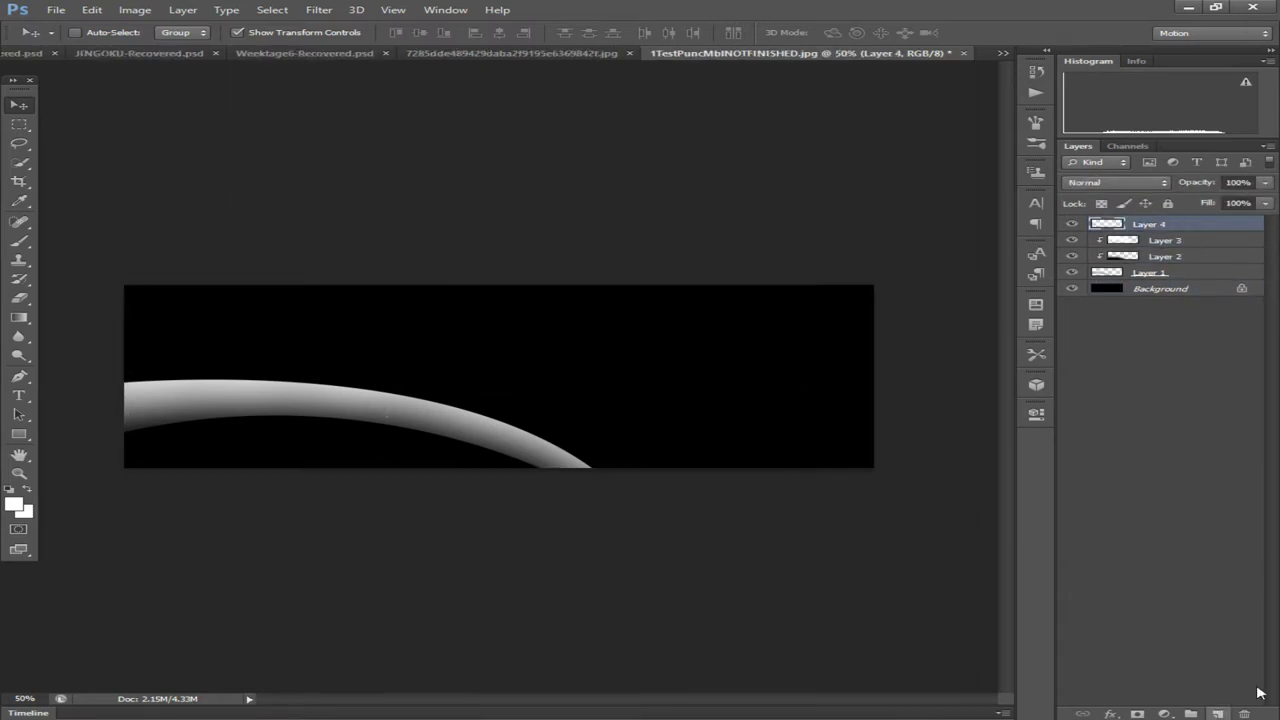
{"action": "left_click", "coordinate": [19, 377]}
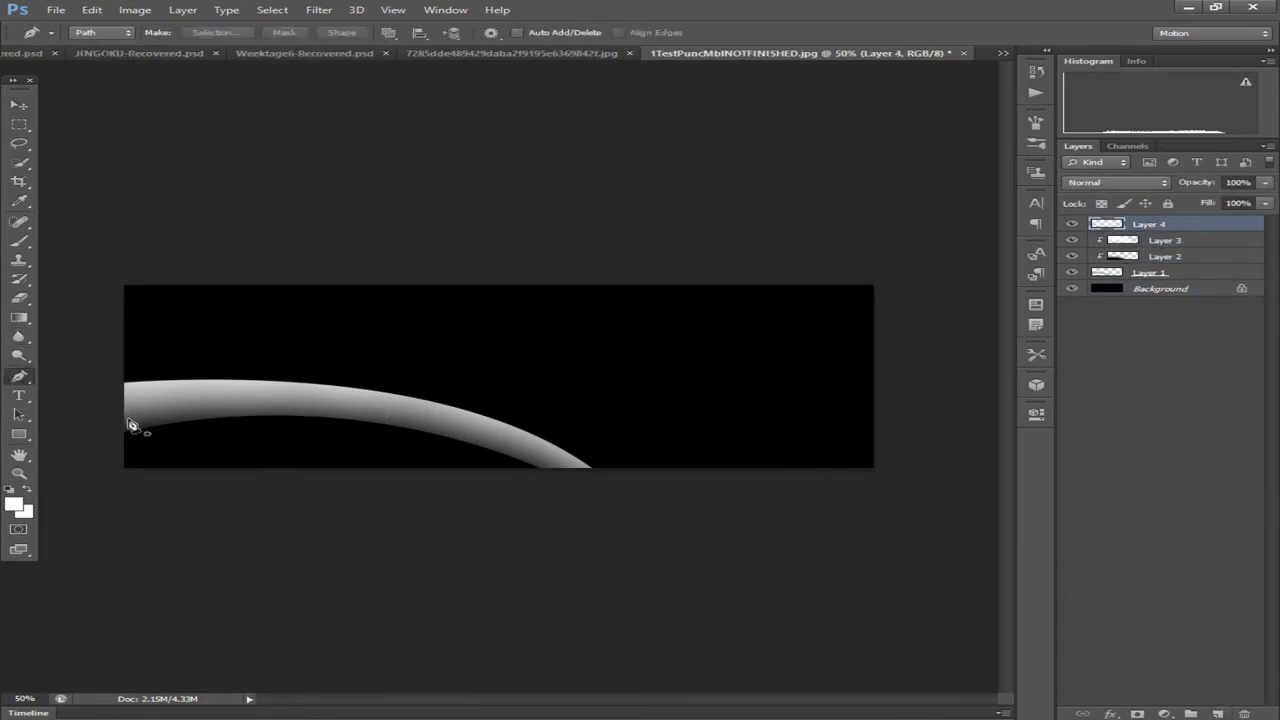
{"action": "left_click", "coordinate": [22, 510]}
{"action": "left_click", "coordinate": [575, 531]}
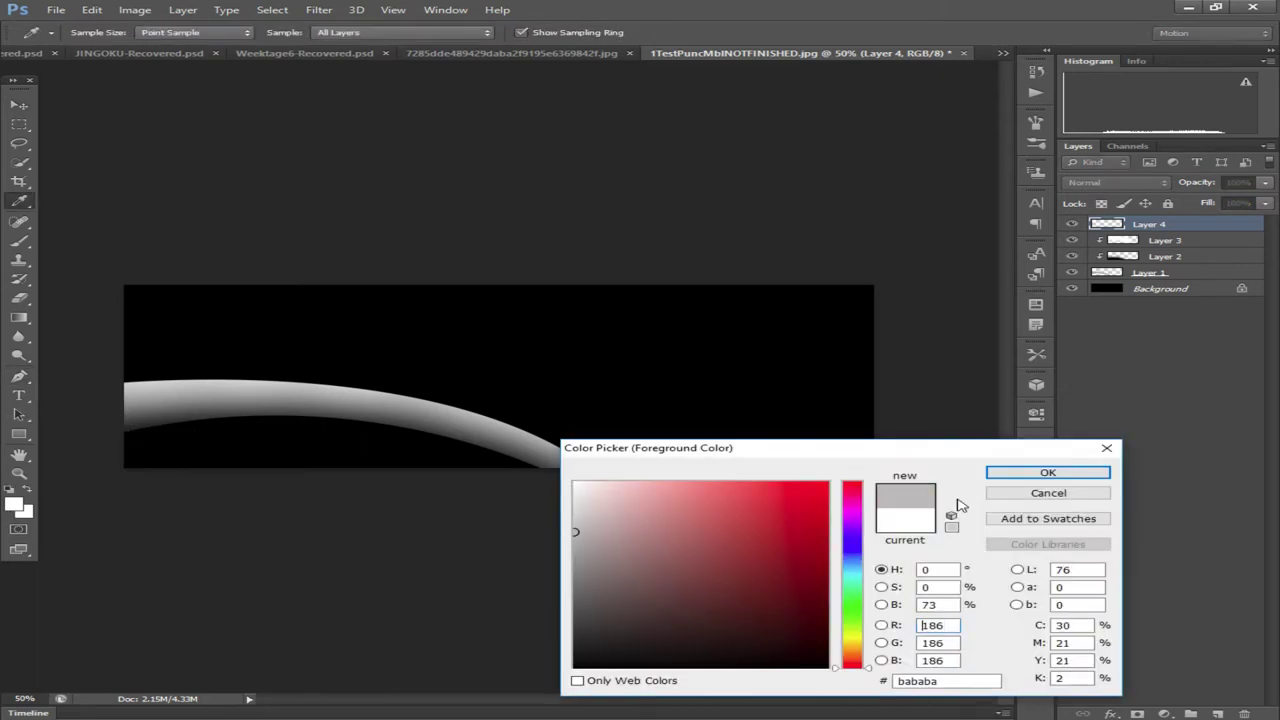
{"action": "left_click", "coordinate": [1048, 473]}
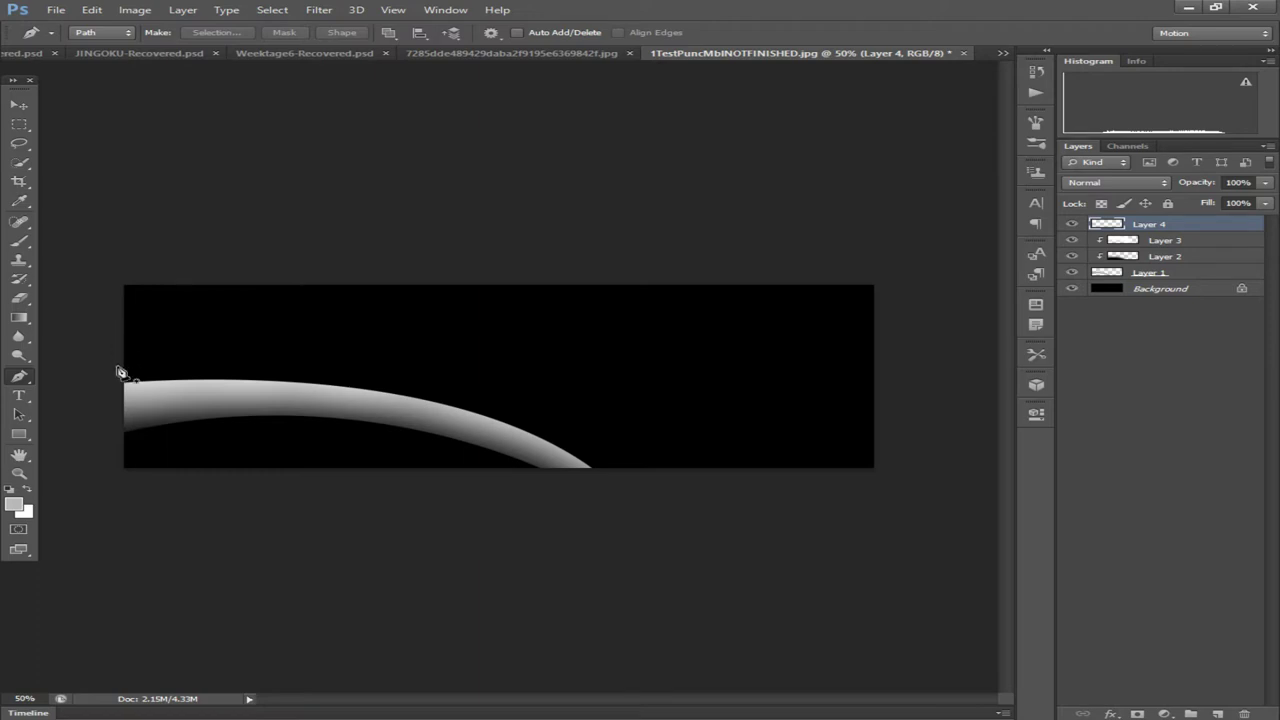
Draw a second closed, curved band path with the Pen tool directly above the shaded band, narrowing toward the canvas's lower edge
{"action": "left_click", "coordinate": [106, 327]}
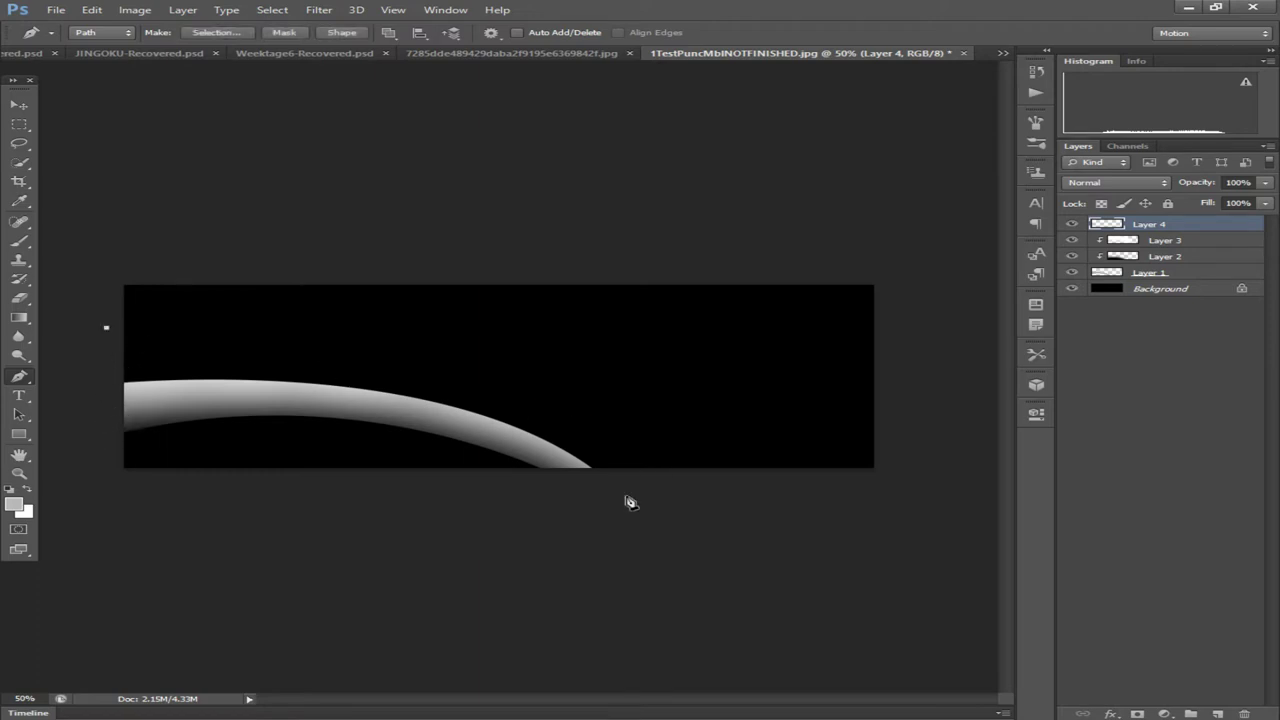
{"action": "left_click_drag", "start_coordinate": [615, 490], "coordinate": [757, 670]}
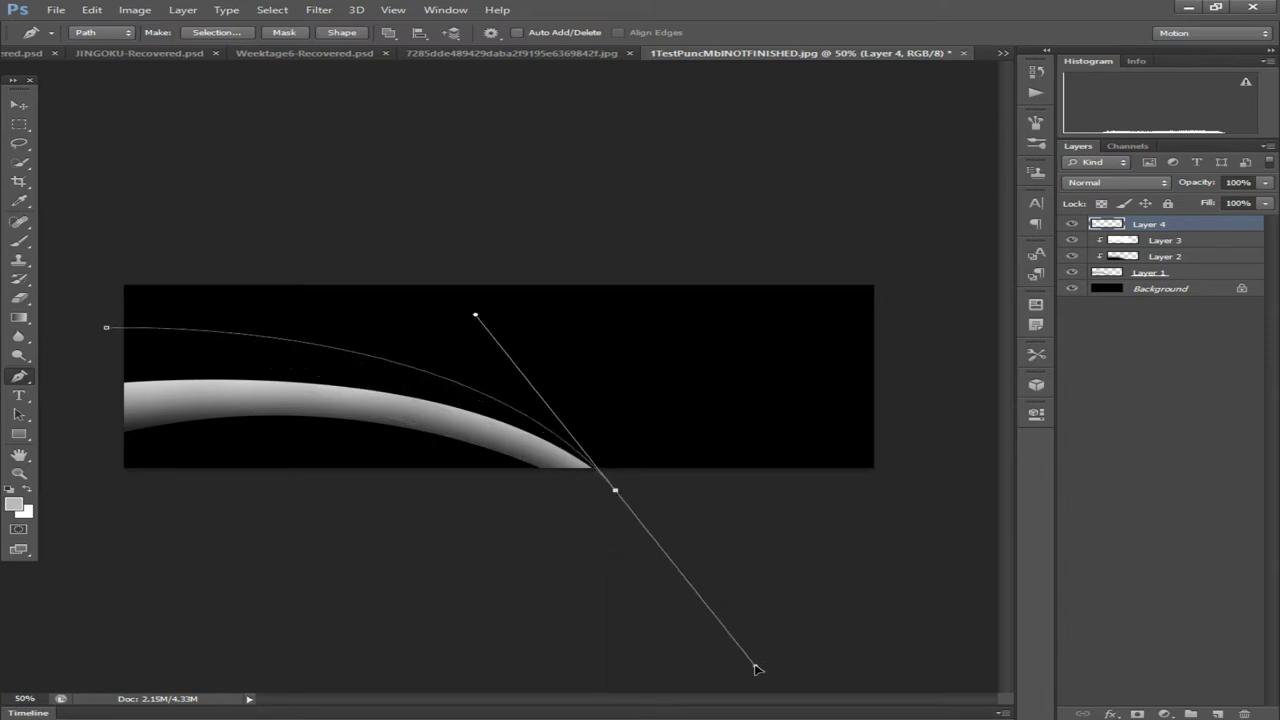
{"action": "left_click", "coordinate": [629, 512], "text": "alt"}
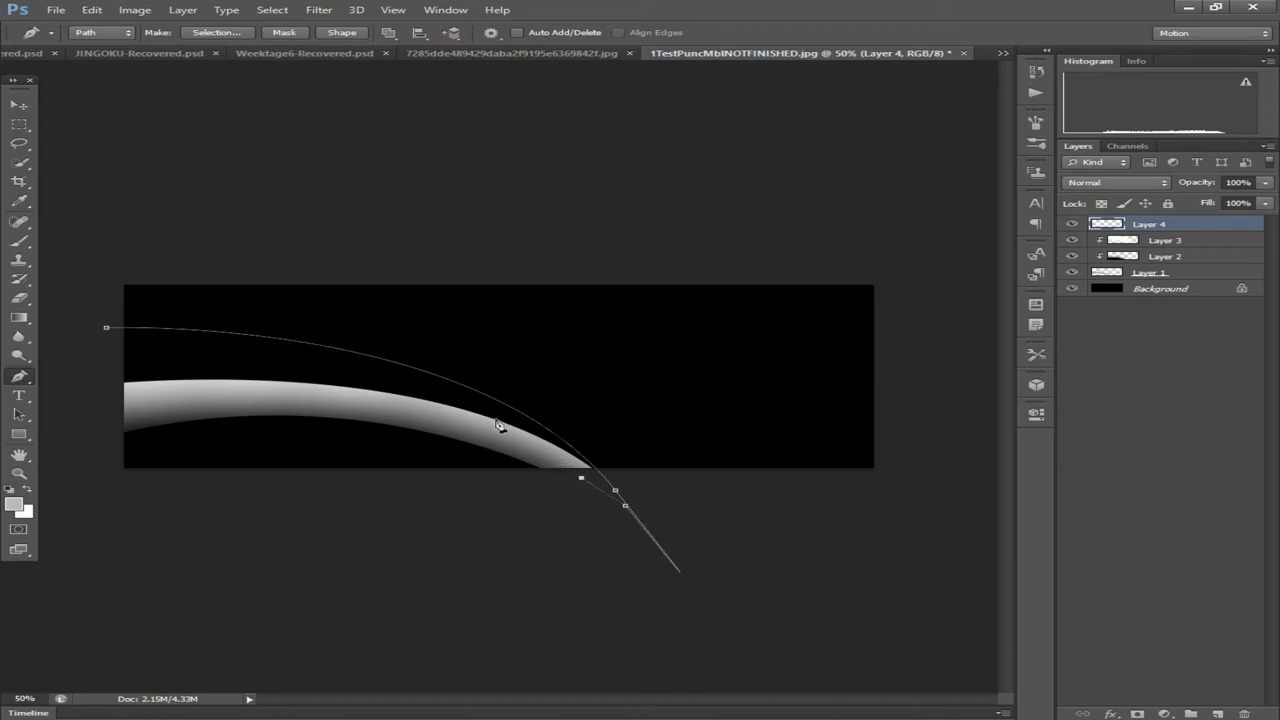
{"action": "key", "text": "ctrl+minus"}
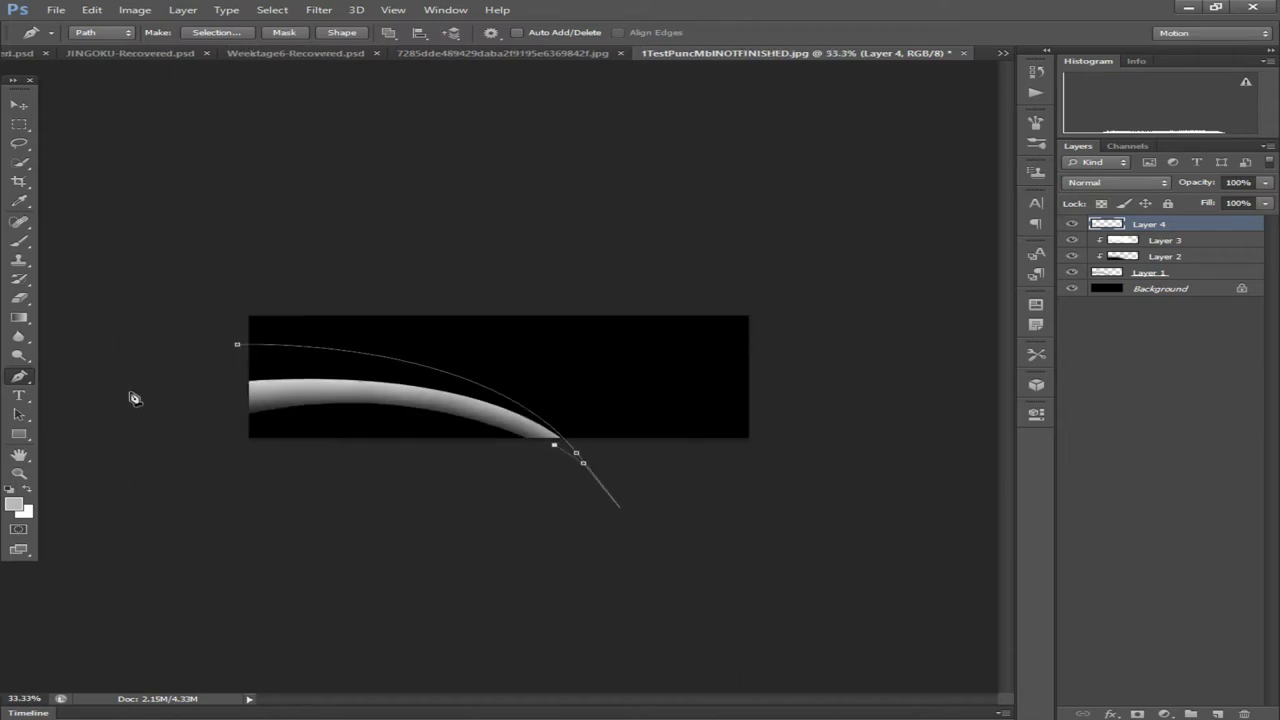
{"action": "left_click_drag", "start_coordinate": [228, 381], "coordinate": [3, 385]}
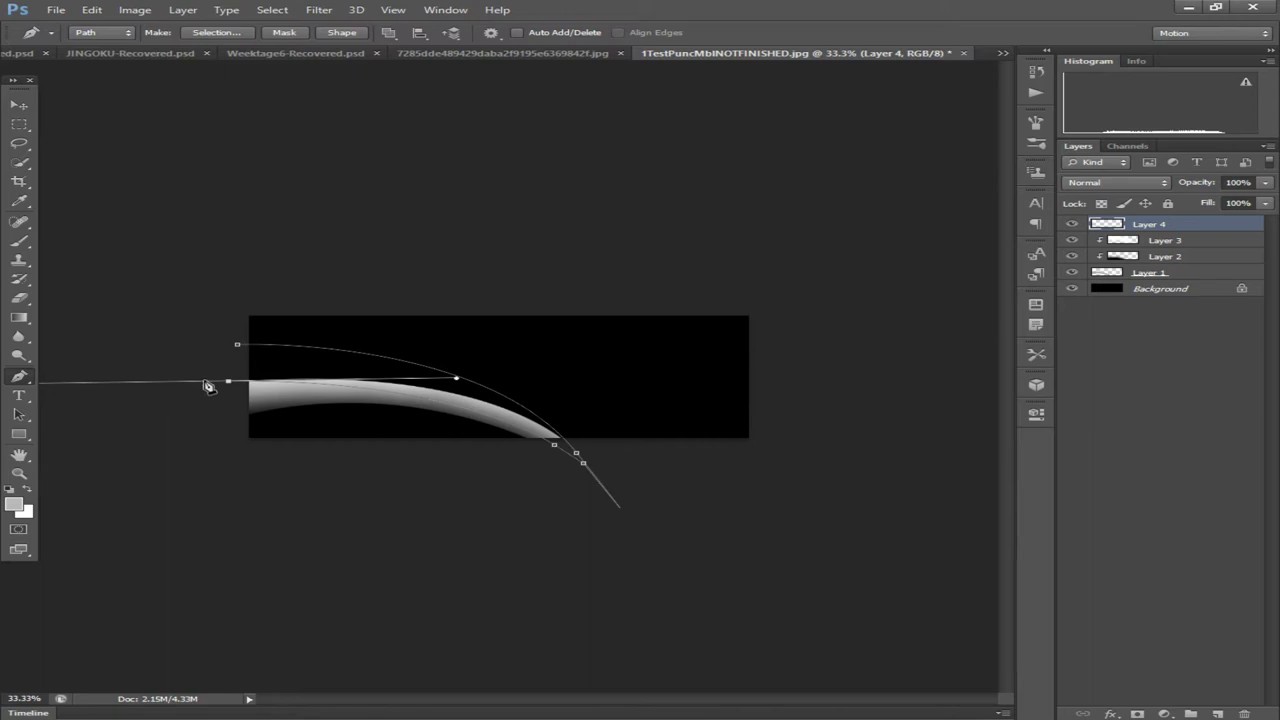
{"action": "mouse_move", "coordinate": [238, 345]}
{"action": "left_mouse_down"}
{"action": "mouse_move", "coordinate": [486, 334]}
{"action": "mouse_move", "coordinate": [240, 346]}
{"action": "left_mouse_up"}
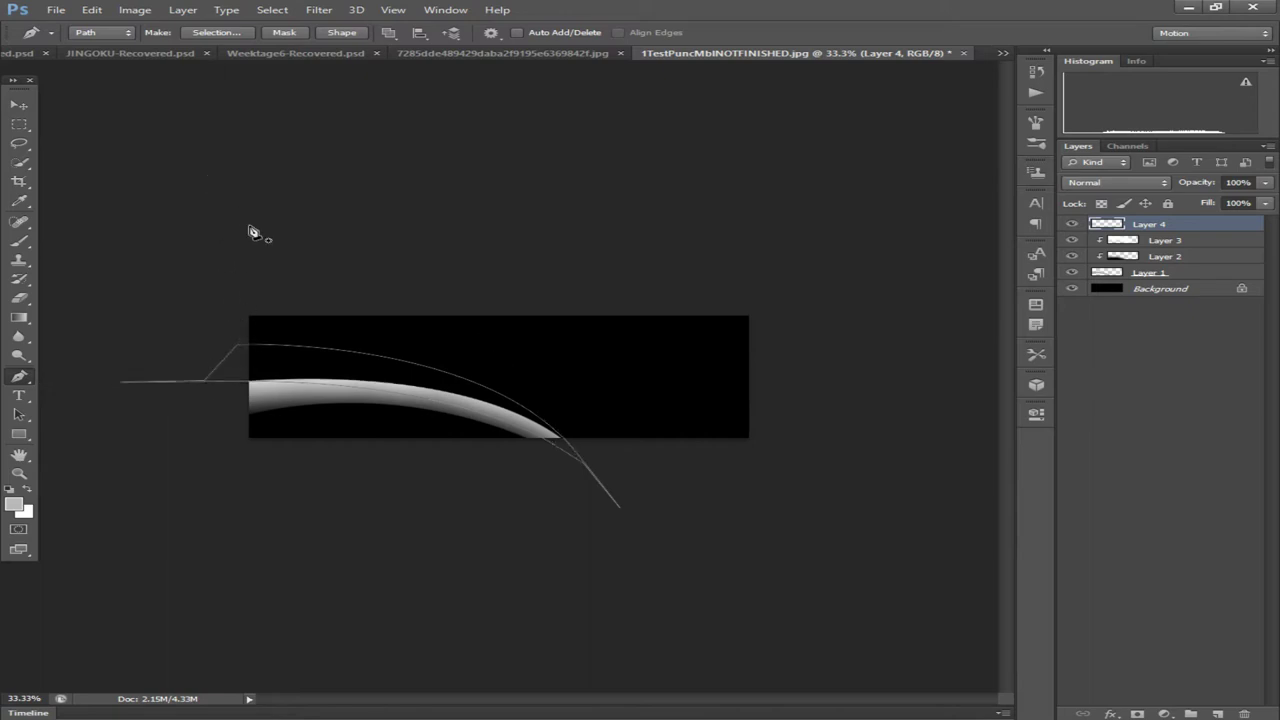
Turn the second band's path into a selection with 0 px feather, fill it with the light gray foreground colour, and deselect
{"action": "left_click", "coordinate": [216, 32]}
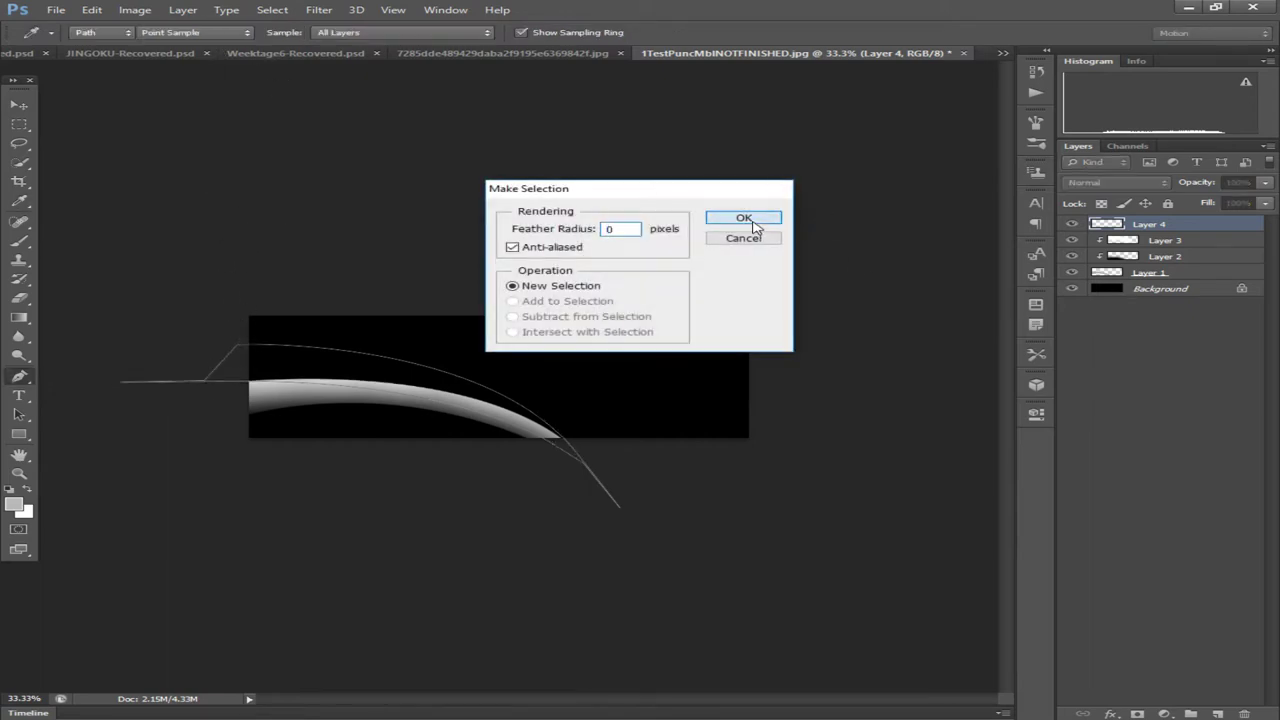
{"action": "left_click", "coordinate": [744, 218]}
{"action": "key", "text": "alt+BackSpace"}
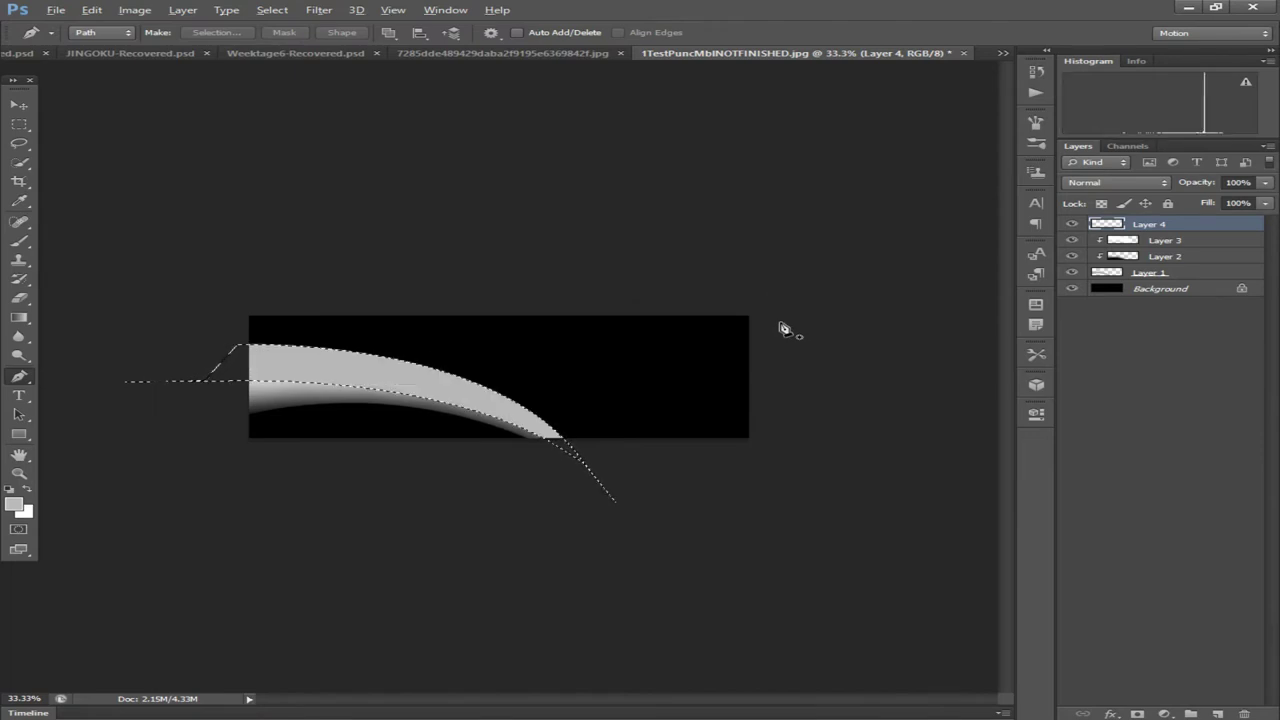
{"action": "key", "text": "ctrl+plus"}
{"action": "key", "text": "ctrl+d"}
{"action": "left_click", "coordinate": [20, 112]}
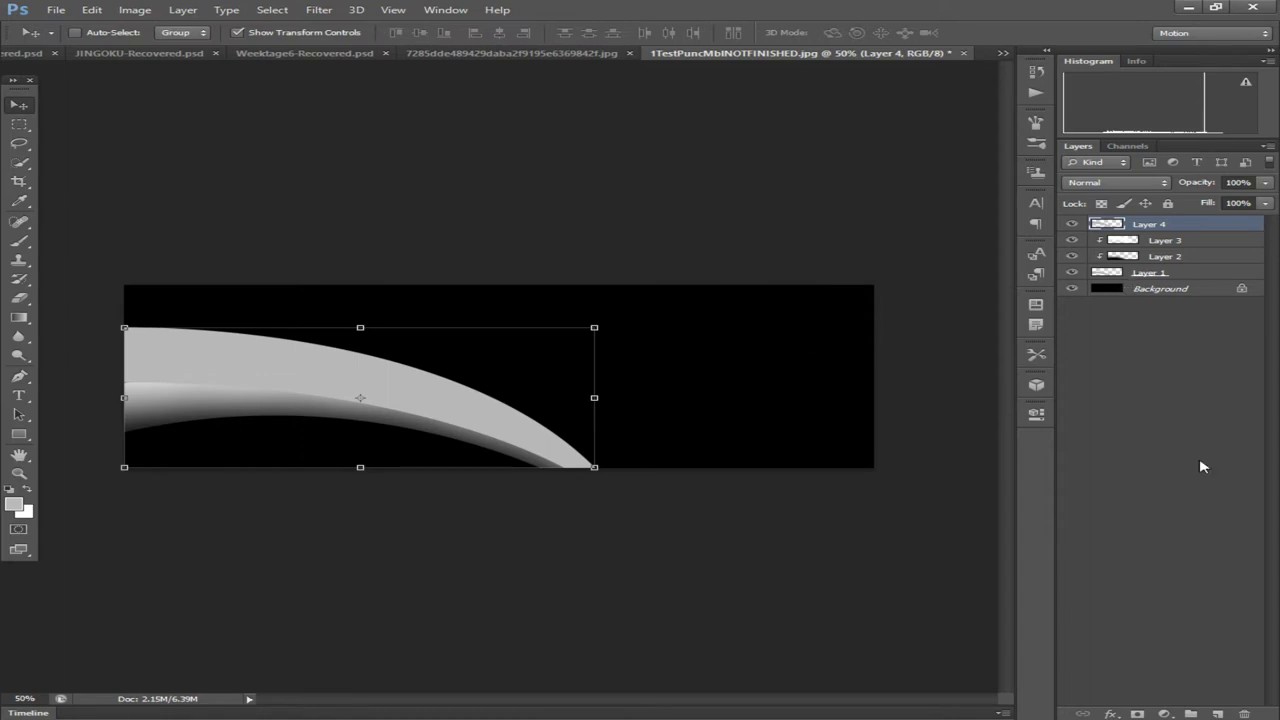
Add a new layer clipped to the second band and set the foreground colour to white ffffff
{"action": "left_click", "coordinate": [1217, 713]}
{"action": "right_click", "coordinate": [1140, 225]}
{"action": "left_click", "coordinate": [985, 337]}
{"action": "left_click", "coordinate": [14, 503]}
{"action": "left_click_drag", "start_coordinate": [603, 511], "coordinate": [573, 482]}
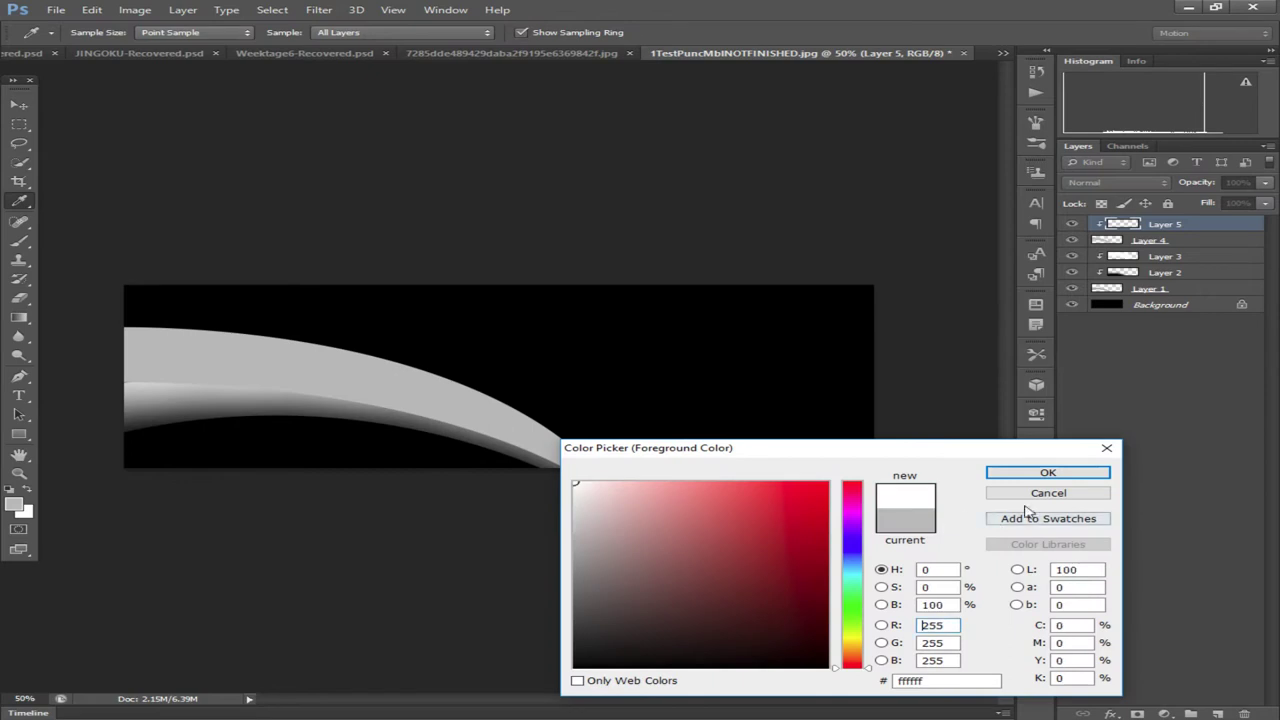
{"action": "left_click", "coordinate": [1040, 472]}
{"action": "key", "text": "v"}
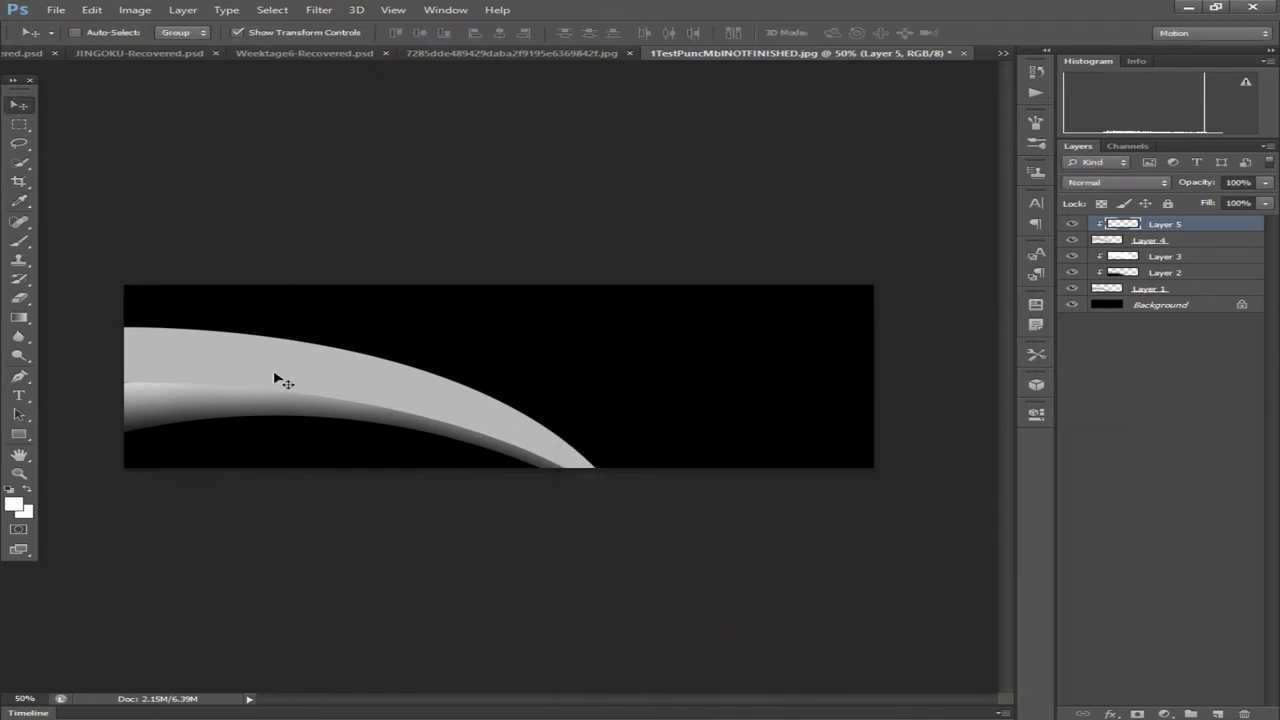
Brush a white highlight along the second band's upper edge and lower the highlight layer's opacity to 72%
{"action": "left_click", "coordinate": [18, 241]}
{"action": "mouse_move", "coordinate": [629, 413]}
{"action": "left_mouse_down"}
{"action": "mouse_move", "coordinate": [557, 363]}
{"action": "mouse_move", "coordinate": [443, 320]}
{"action": "mouse_move", "coordinate": [271, 291]}
{"action": "mouse_move", "coordinate": [210, 303]}
{"action": "left_mouse_up"}
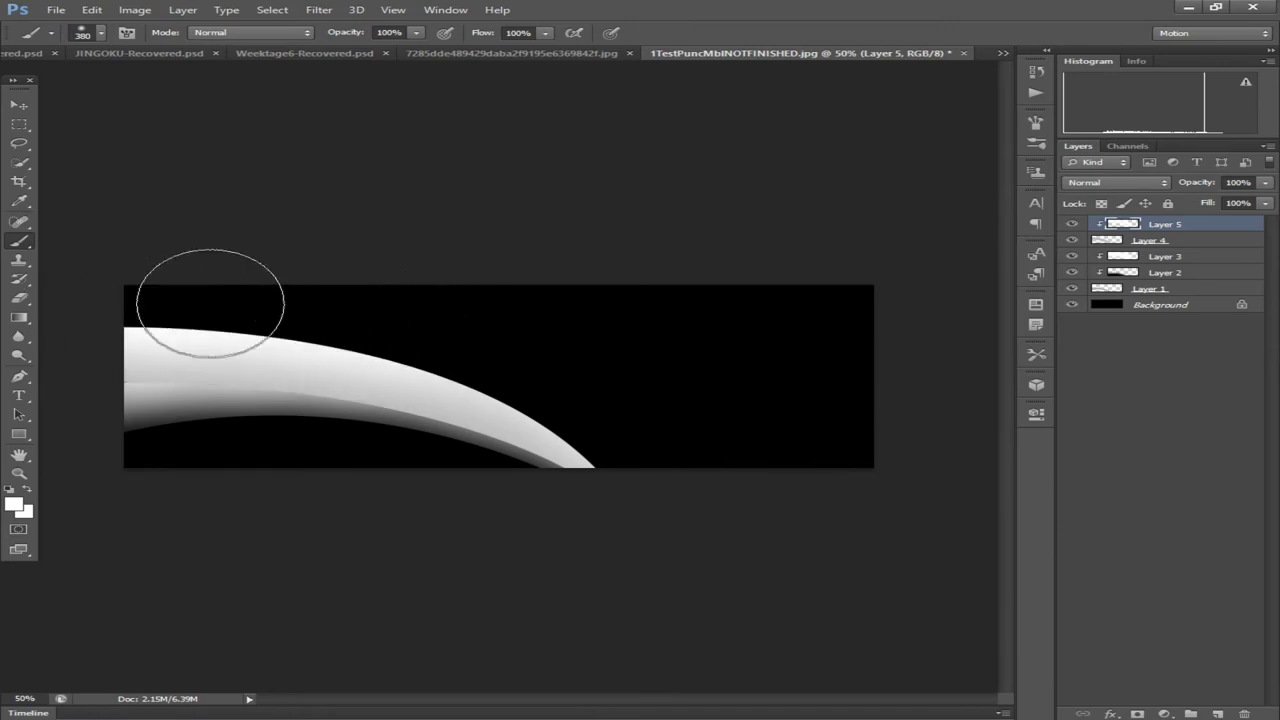
{"action": "left_click", "coordinate": [1266, 188]}
{"action": "left_click_drag", "start_coordinate": [1260, 201], "coordinate": [1241, 204]}
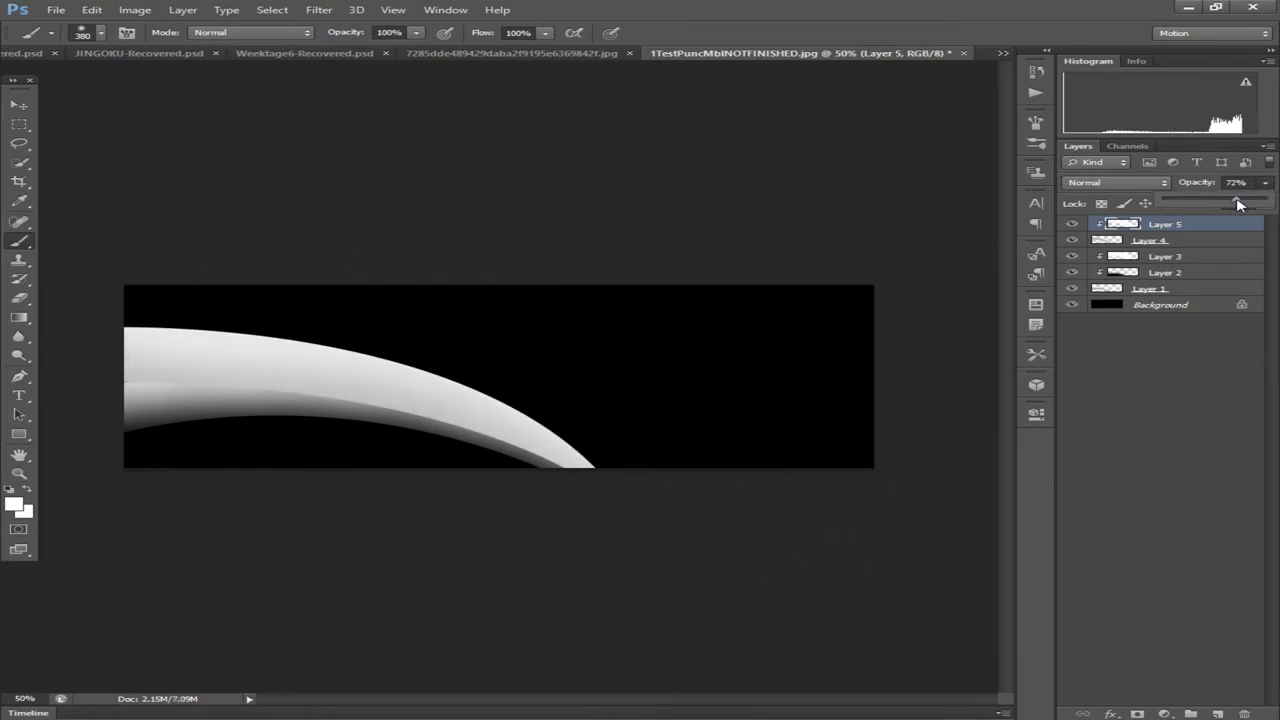
Add a clipped layer directly above the second band's base layer and brush black 000000 shading along the band's lower edge
{"action": "left_click", "coordinate": [1213, 246]}
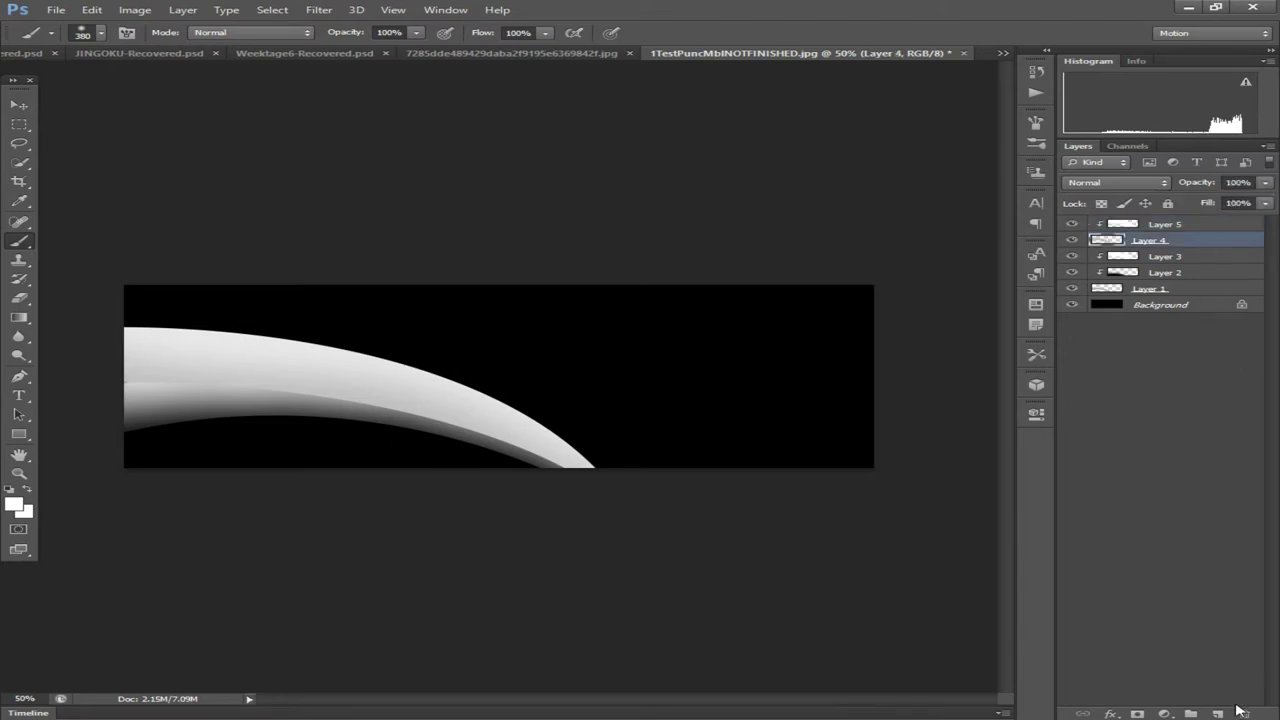
{"action": "left_click", "coordinate": [1217, 713]}
{"action": "left_click", "coordinate": [14, 504]}
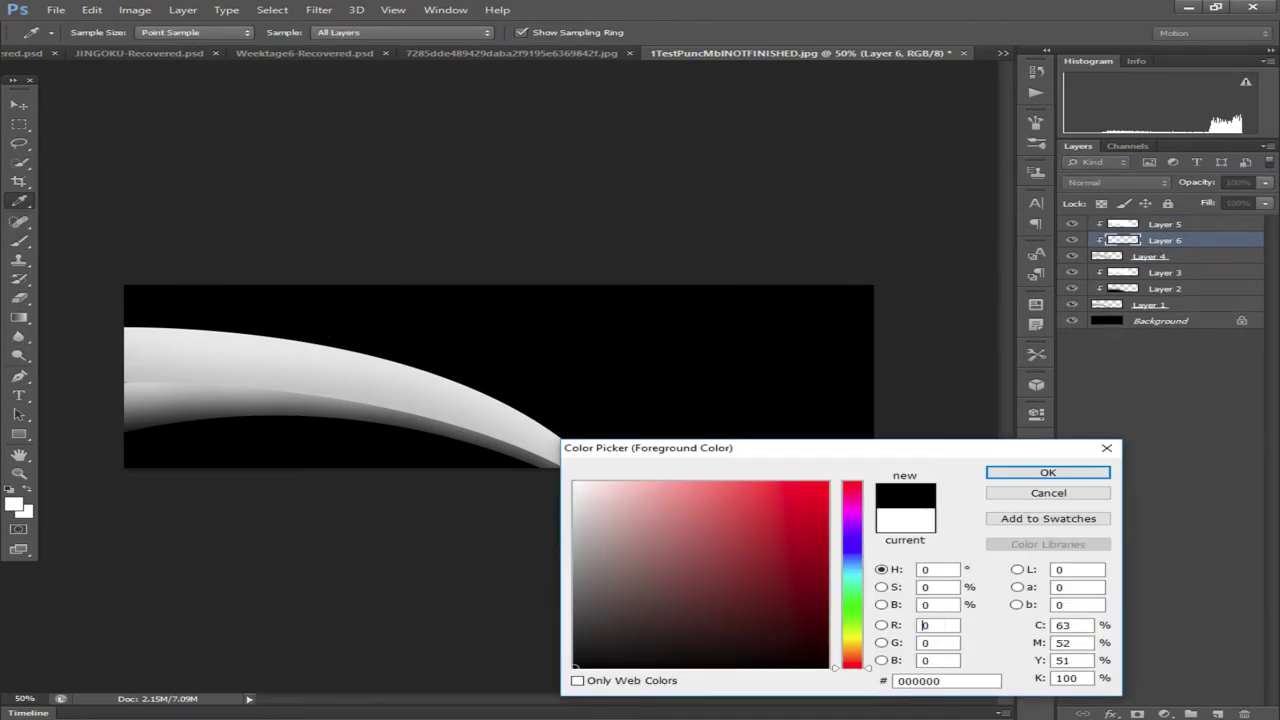
{"action": "left_click", "coordinate": [992, 474]}
{"action": "key", "text": "b"}
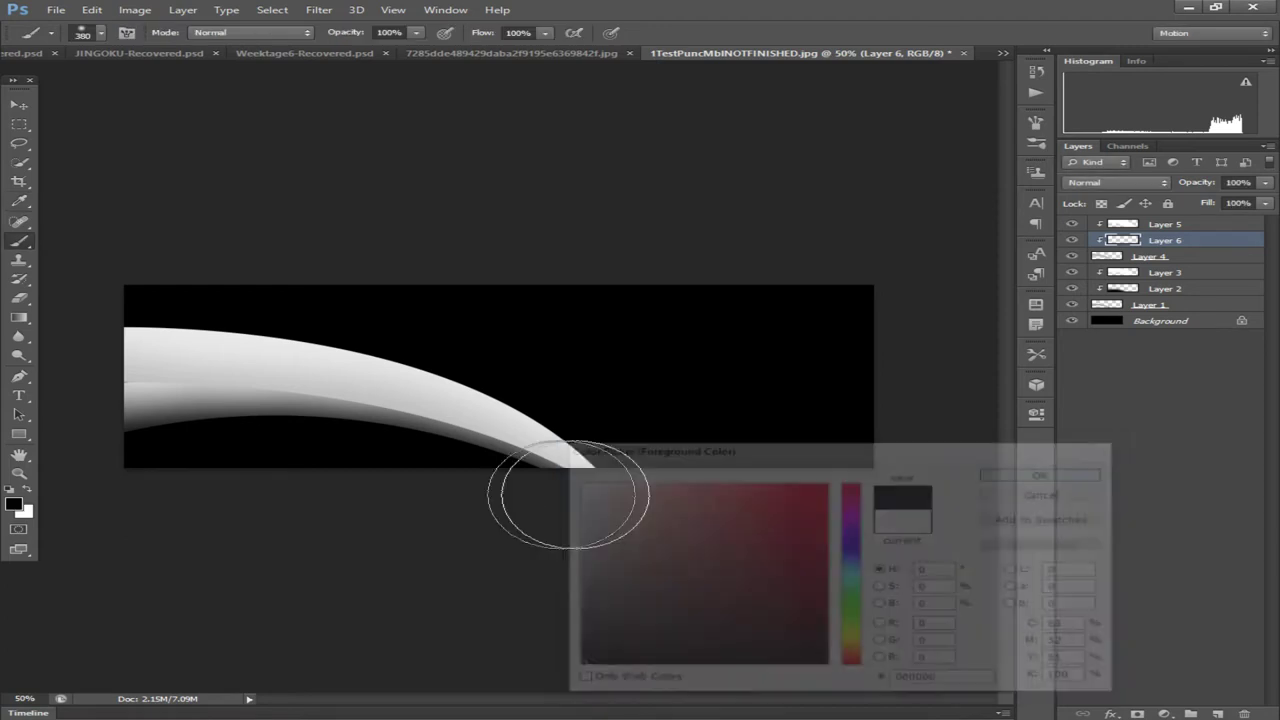
{"action": "mouse_move", "coordinate": [399, 465]}
{"action": "left_mouse_down"}
{"action": "mouse_move", "coordinate": [189, 434]}
{"action": "mouse_move", "coordinate": [143, 443]}
{"action": "mouse_move", "coordinate": [229, 429]}
{"action": "mouse_move", "coordinate": [497, 494]}
{"action": "mouse_move", "coordinate": [534, 523]}
{"action": "mouse_move", "coordinate": [451, 480]}
{"action": "mouse_move", "coordinate": [285, 446]}
{"action": "mouse_move", "coordinate": [141, 440]}
{"action": "left_mouse_up"}
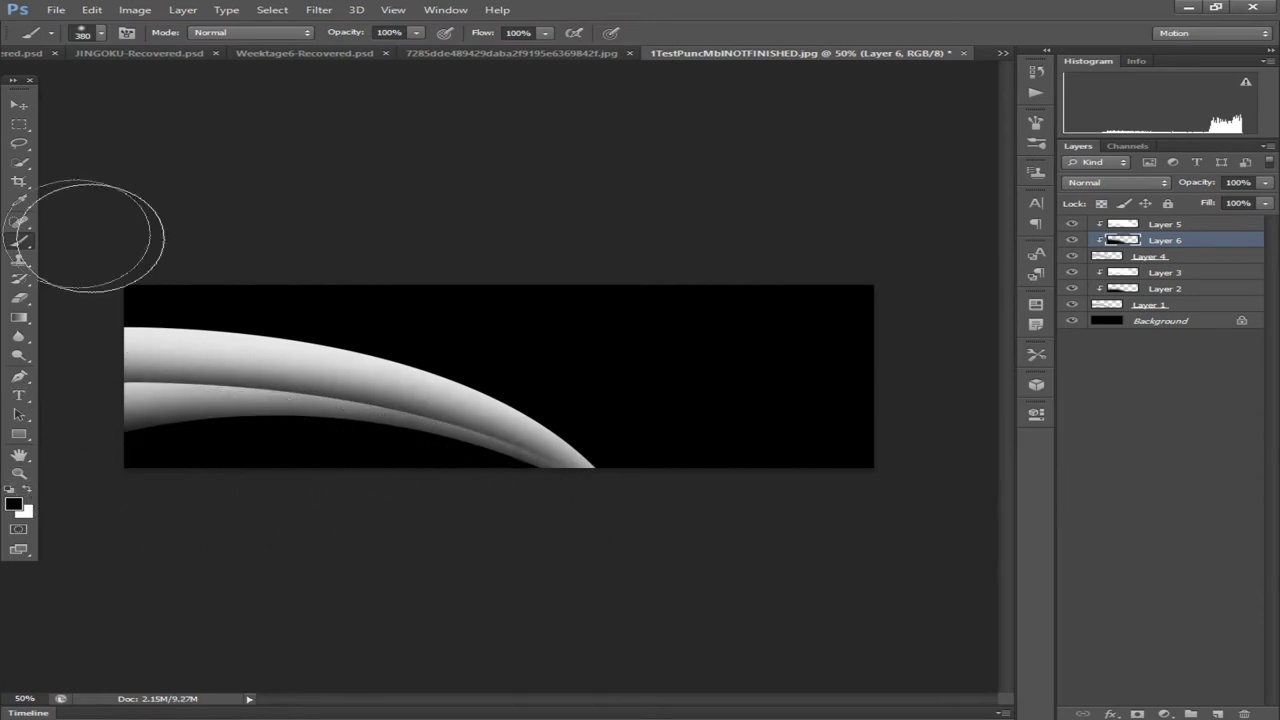
{"action": "left_click", "coordinate": [19, 104]}
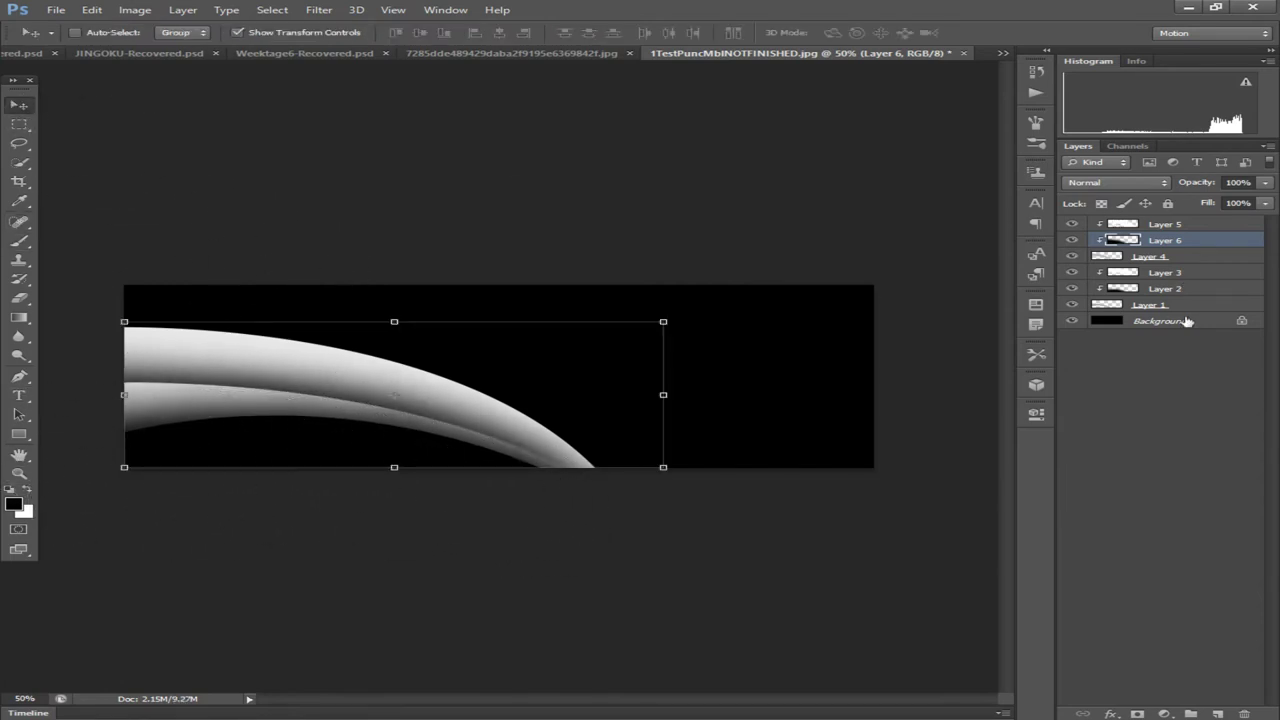
Add a new layer directly above the Background and set the foreground colour to red ff0000
{"action": "left_click", "coordinate": [1187, 321]}
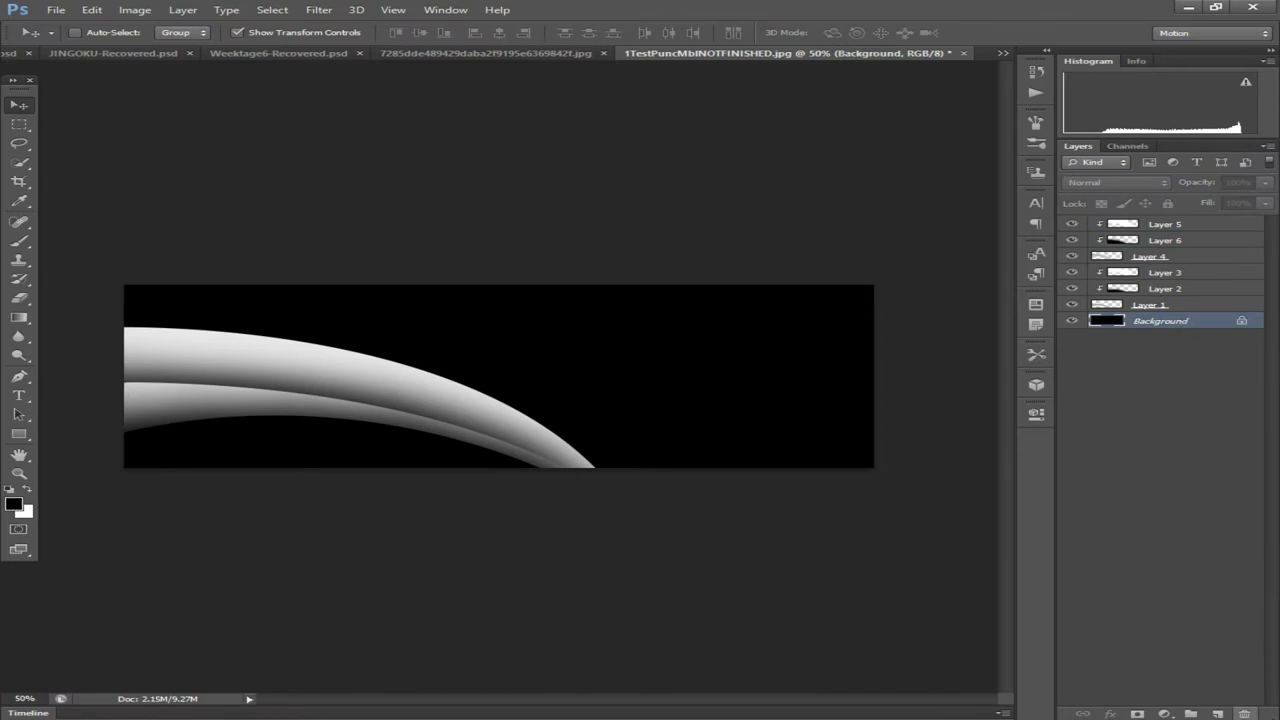
{"action": "left_click", "coordinate": [1217, 714]}
{"action": "key", "text": "b"}
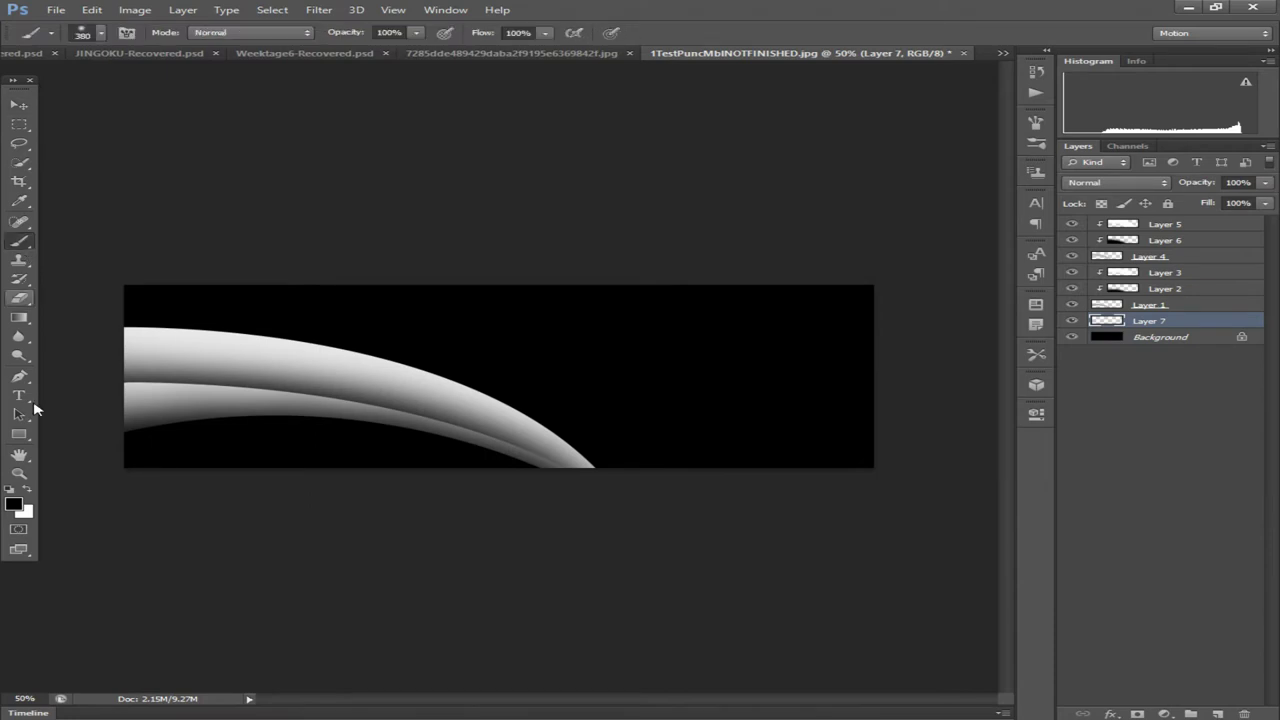
{"action": "left_click", "coordinate": [13, 505]}
{"action": "left_click_drag", "start_coordinate": [629, 540], "coordinate": [431, 389]}
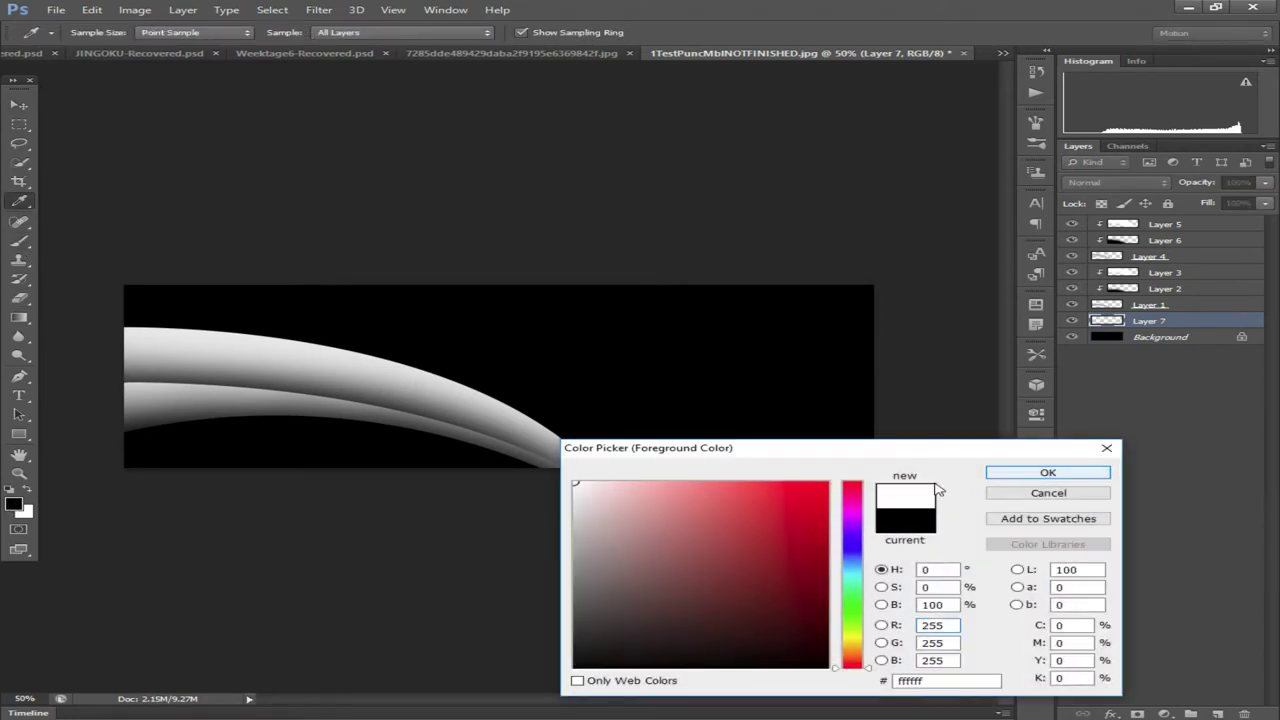
{"action": "mouse_move", "coordinate": [851, 524]}
{"action": "left_mouse_down"}
{"action": "mouse_move", "coordinate": [840, 566]}
{"action": "mouse_move", "coordinate": [852, 565]}
{"action": "mouse_move", "coordinate": [851, 680]}
{"action": "left_mouse_up"}
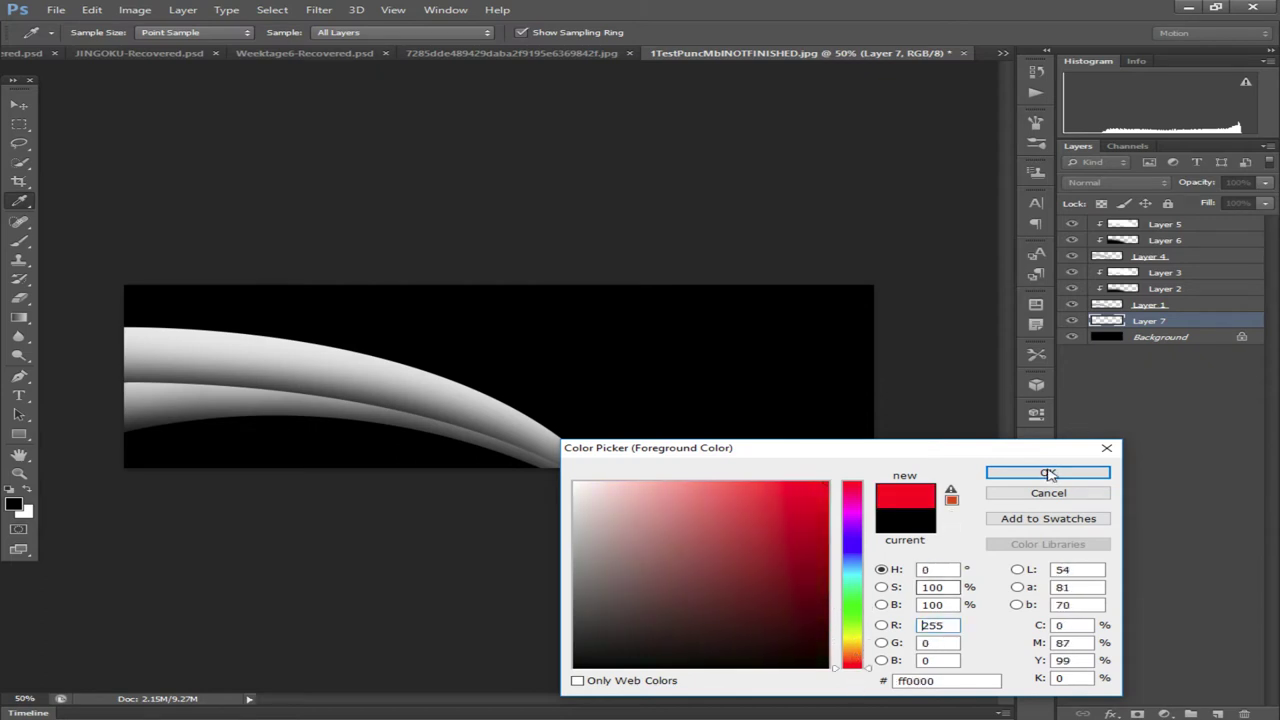
{"action": "left_click", "coordinate": [1047, 473]}
Set the Brush tool's size to 1985 px
{"action": "key", "text": "b"}
{"action": "left_click", "coordinate": [103, 34]}
{"action": "left_click", "coordinate": [203, 82]}
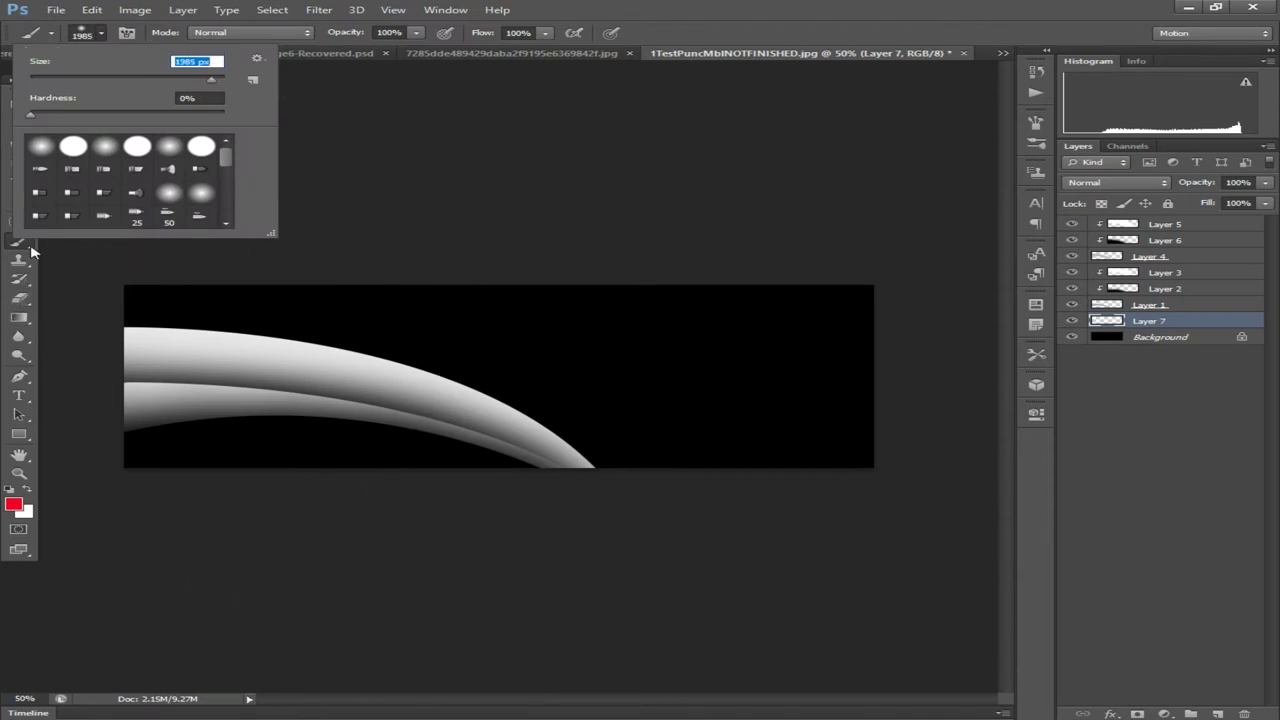
{"action": "key", "text": "Return"}
{"action": "key", "text": "ctrl+minus"}
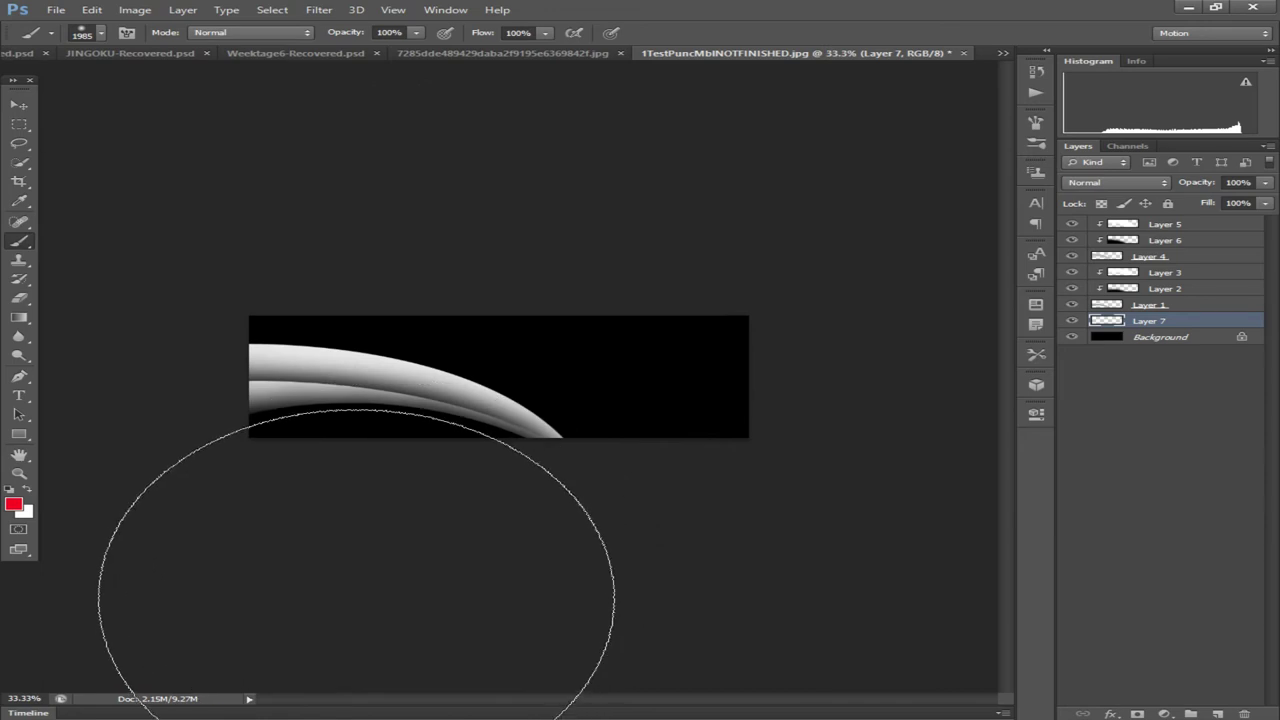
{"action": "left_click", "coordinate": [356, 600]}
{"action": "left_click", "coordinate": [91, 9]}
{"action": "left_click", "coordinate": [114, 56]}
Set the brush hardness to 100% and stamp a large red circle segment just beneath the lower gray band
{"action": "left_click", "coordinate": [104, 34]}
{"action": "left_click_drag", "start_coordinate": [208, 115], "coordinate": [226, 115]}
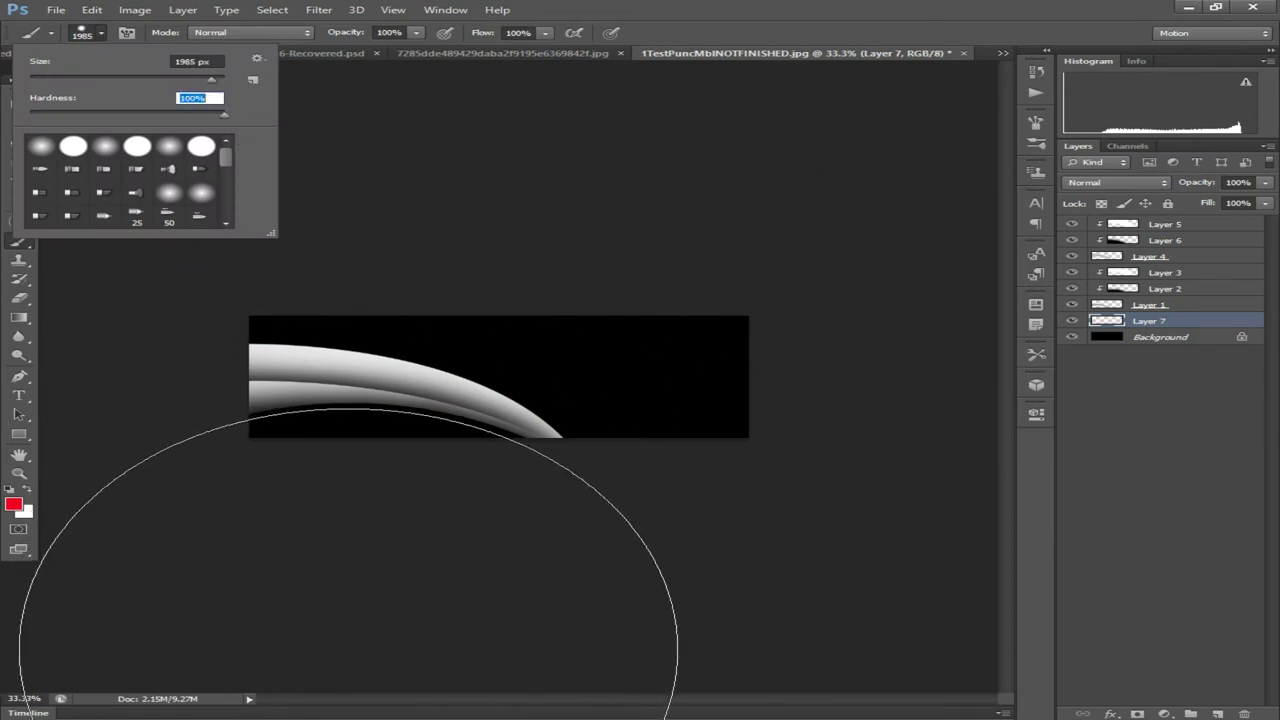
{"action": "left_click", "coordinate": [360, 716]}
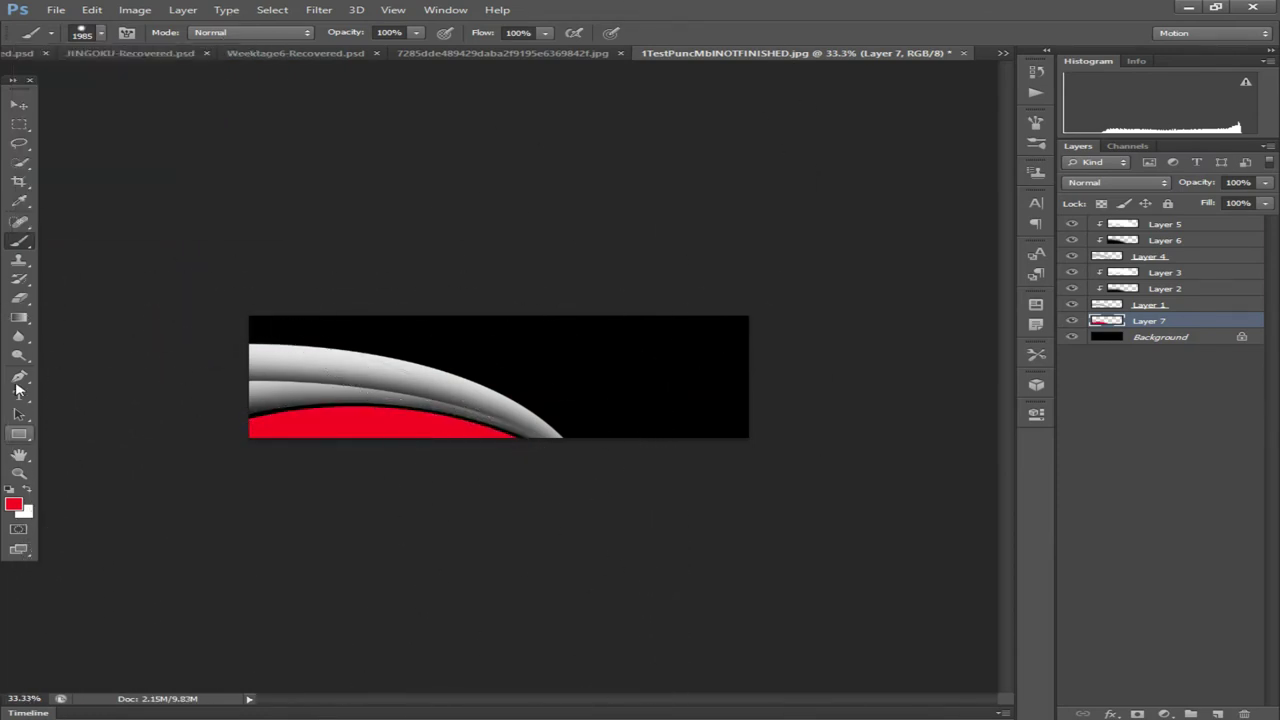
Switch to the Eraser tool and set its size to 1985 px
{"action": "left_click", "coordinate": [22, 300]}
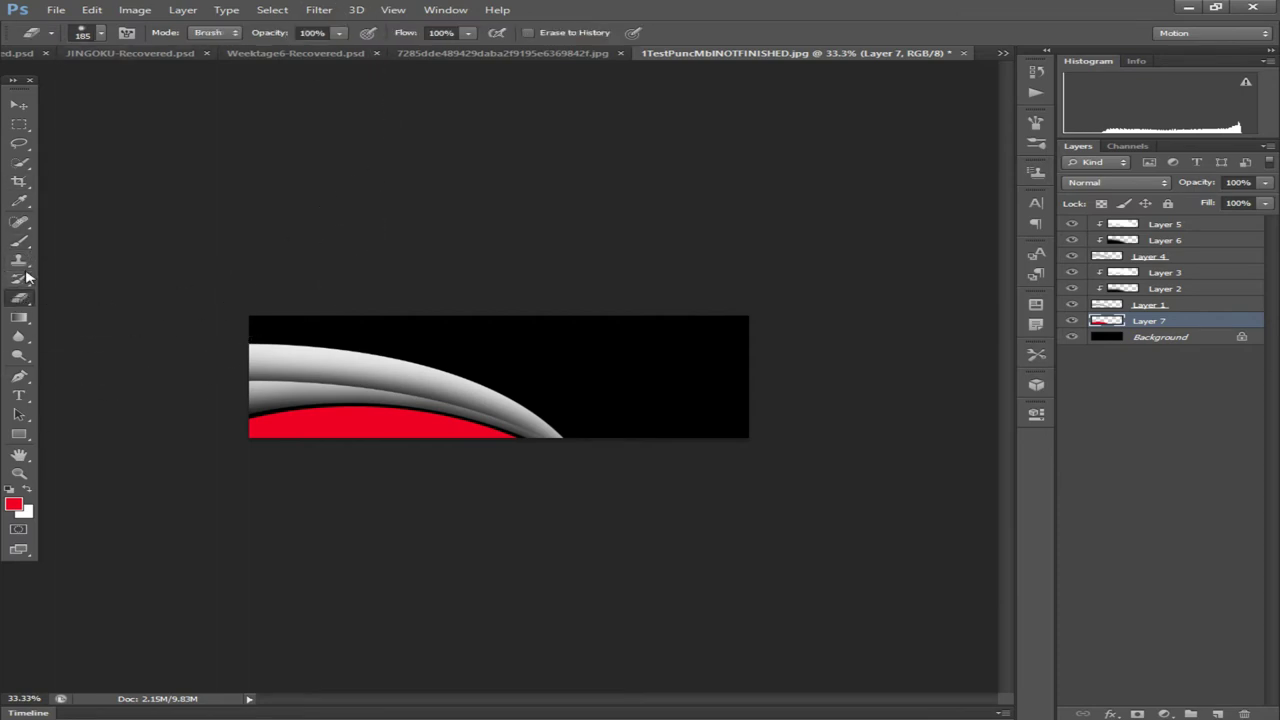
{"action": "left_click", "coordinate": [101, 33]}
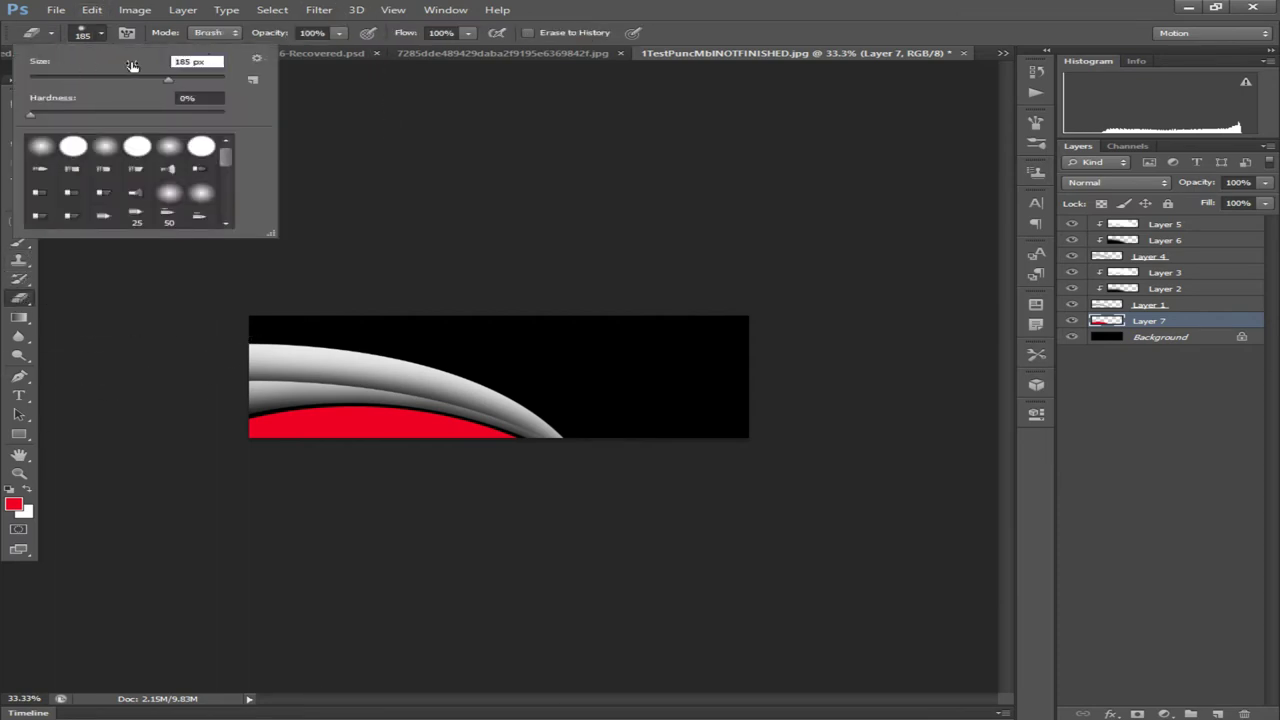
{"action": "left_click", "coordinate": [196, 62]}
{"action": "type", "text": "1985"}
{"action": "key", "text": "Return"}
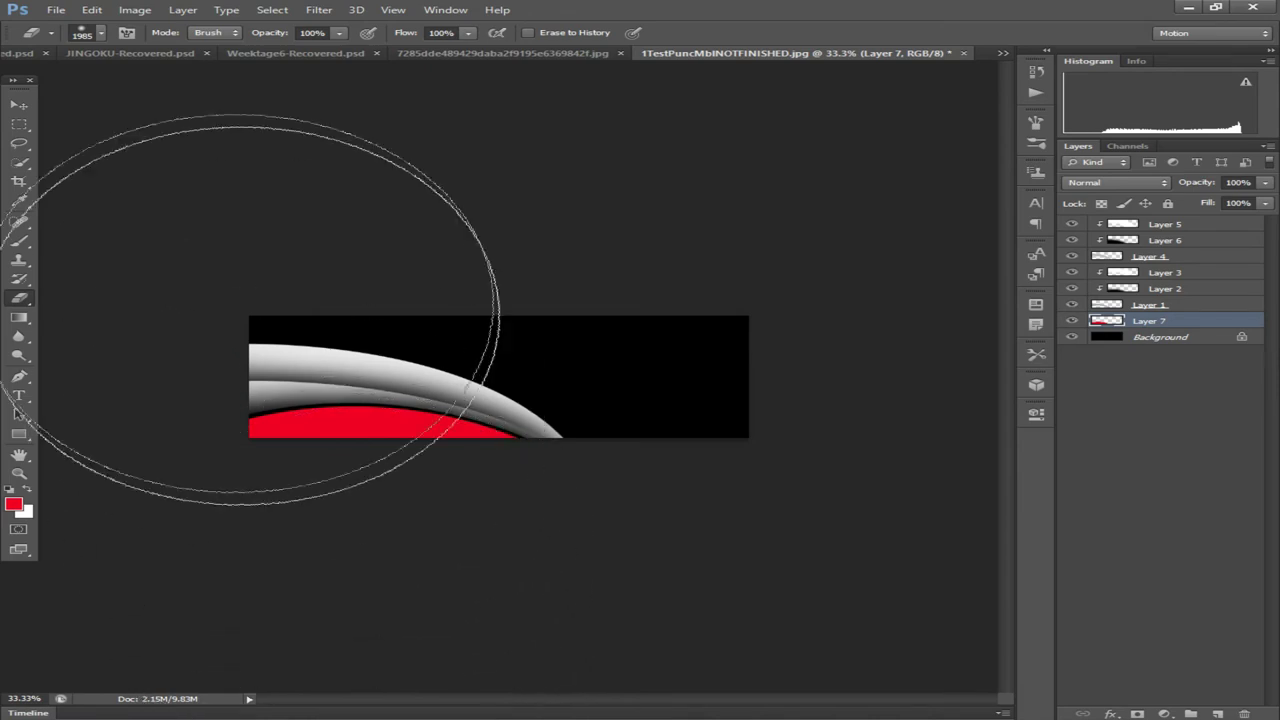
{"action": "left_click", "coordinate": [104, 34]}
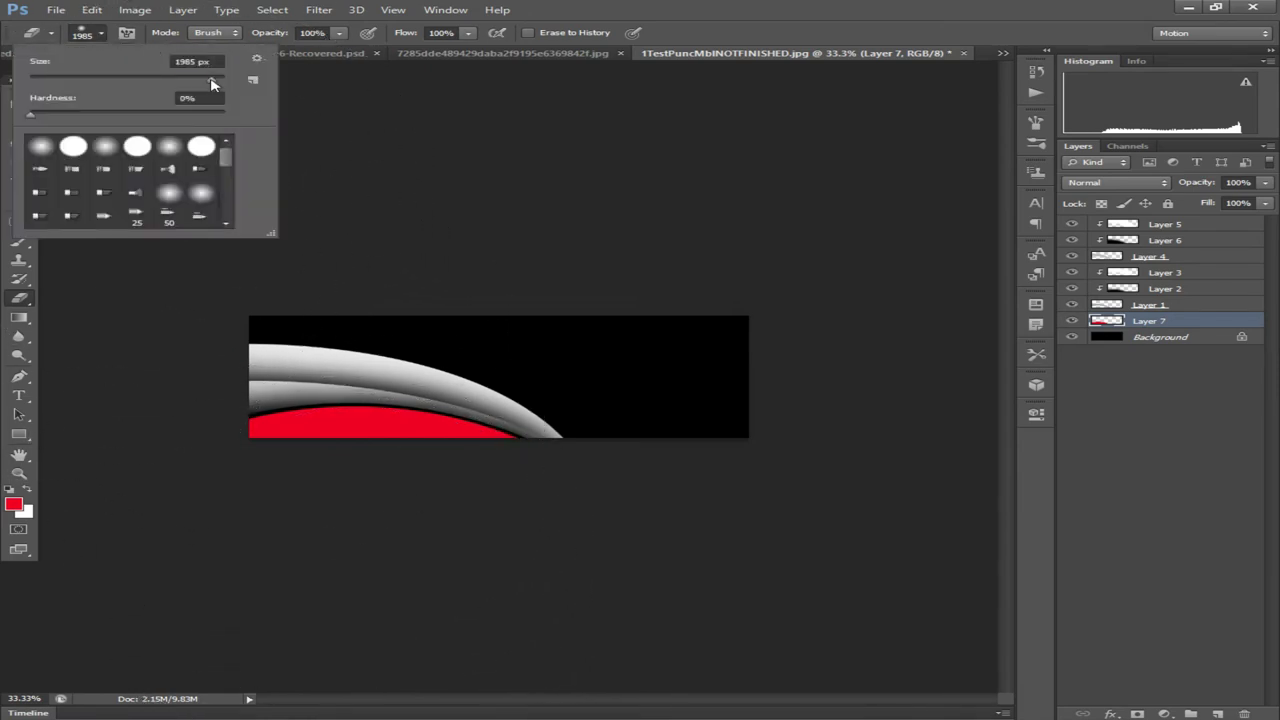
{"action": "left_click_drag", "start_coordinate": [211, 84], "coordinate": [214, 84]}
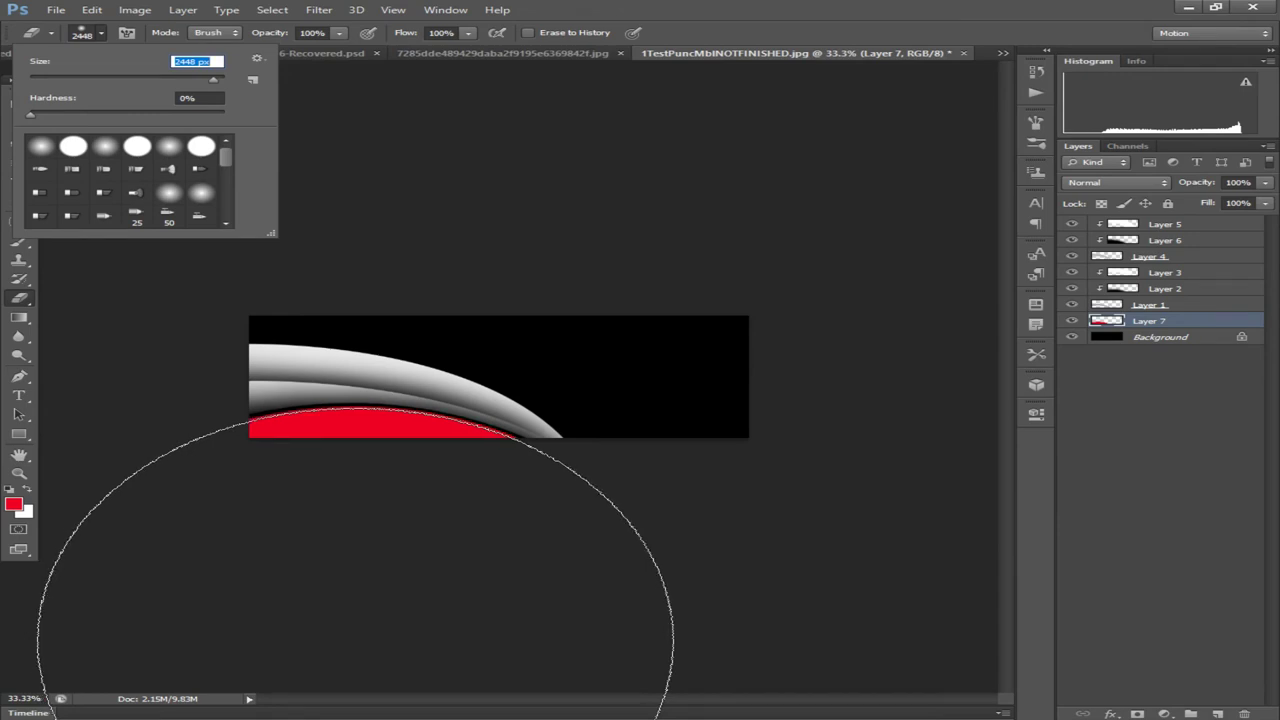
{"action": "left_click", "coordinate": [351, 640]}
{"action": "left_click", "coordinate": [351, 640]}
{"action": "left_click", "coordinate": [91, 10]}
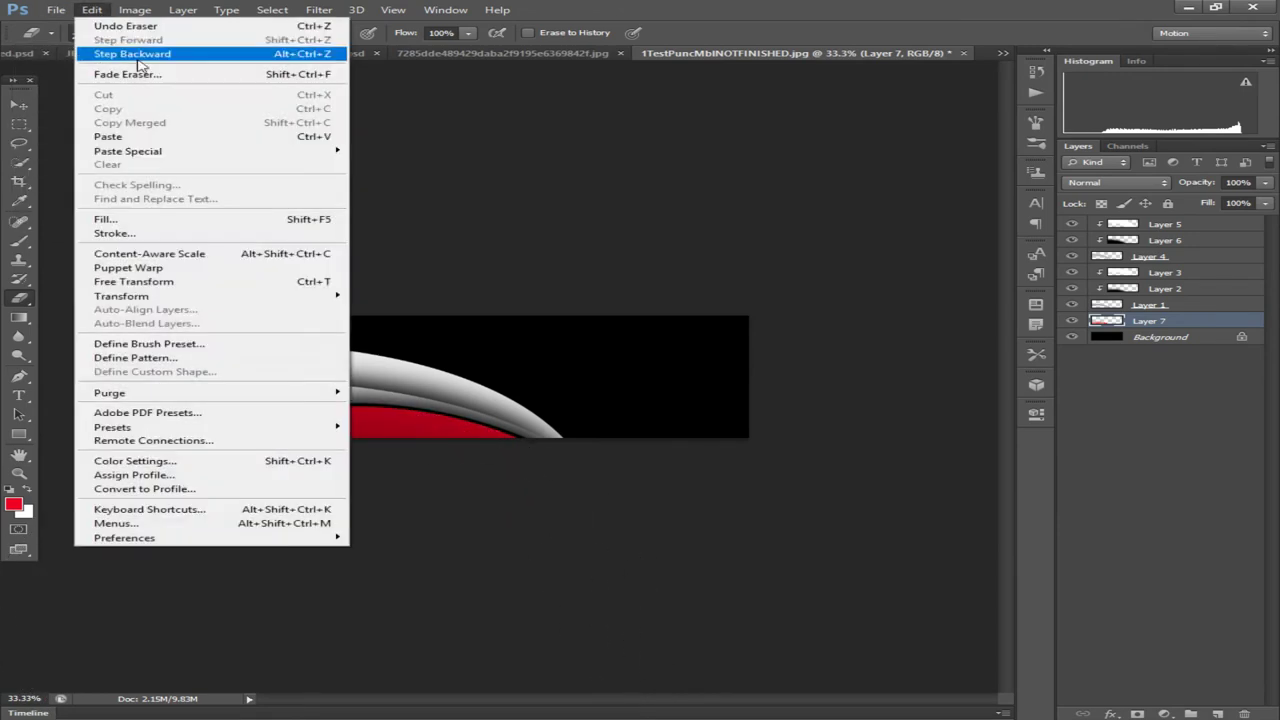
{"action": "left_click", "coordinate": [130, 48]}
Erase the red shape's interior with a 1985 px eraser at 100% hardness, offset slightly downward to leave a thin red arc
{"action": "left_click", "coordinate": [102, 34]}
{"action": "left_click_drag", "start_coordinate": [185, 119], "coordinate": [228, 117]}
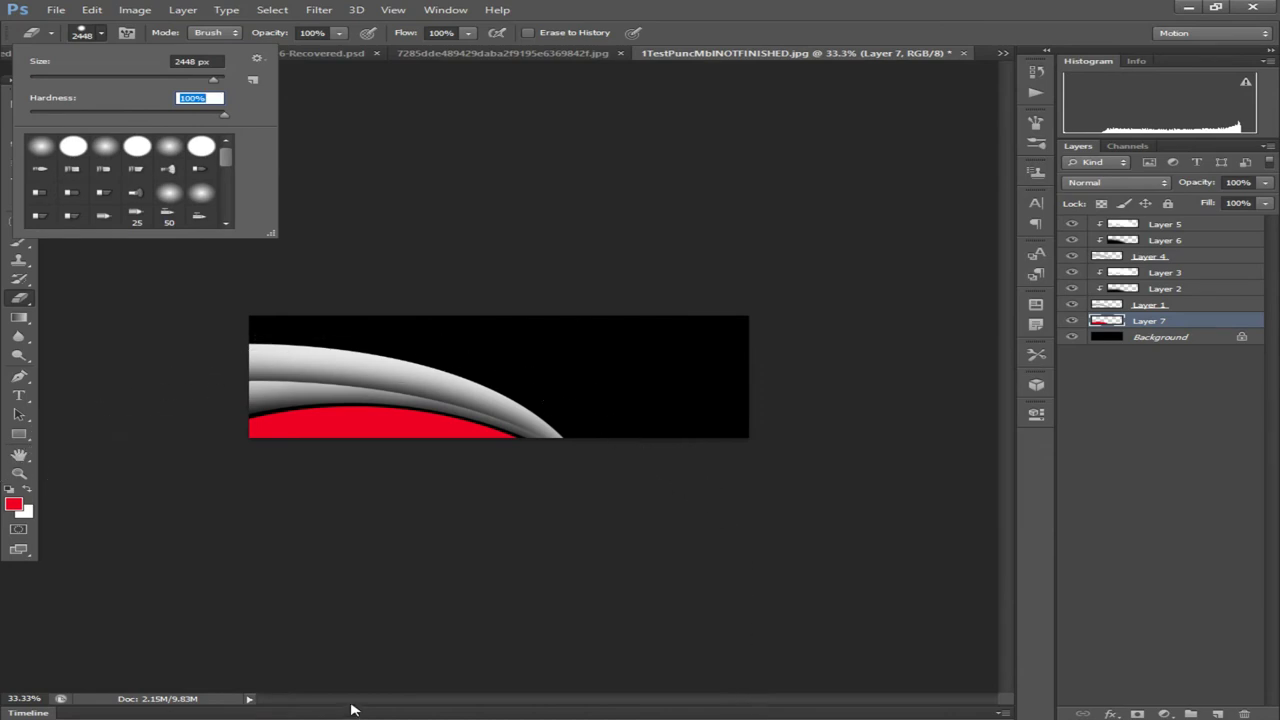
{"action": "left_click_drag", "start_coordinate": [218, 79], "coordinate": [212, 80]}
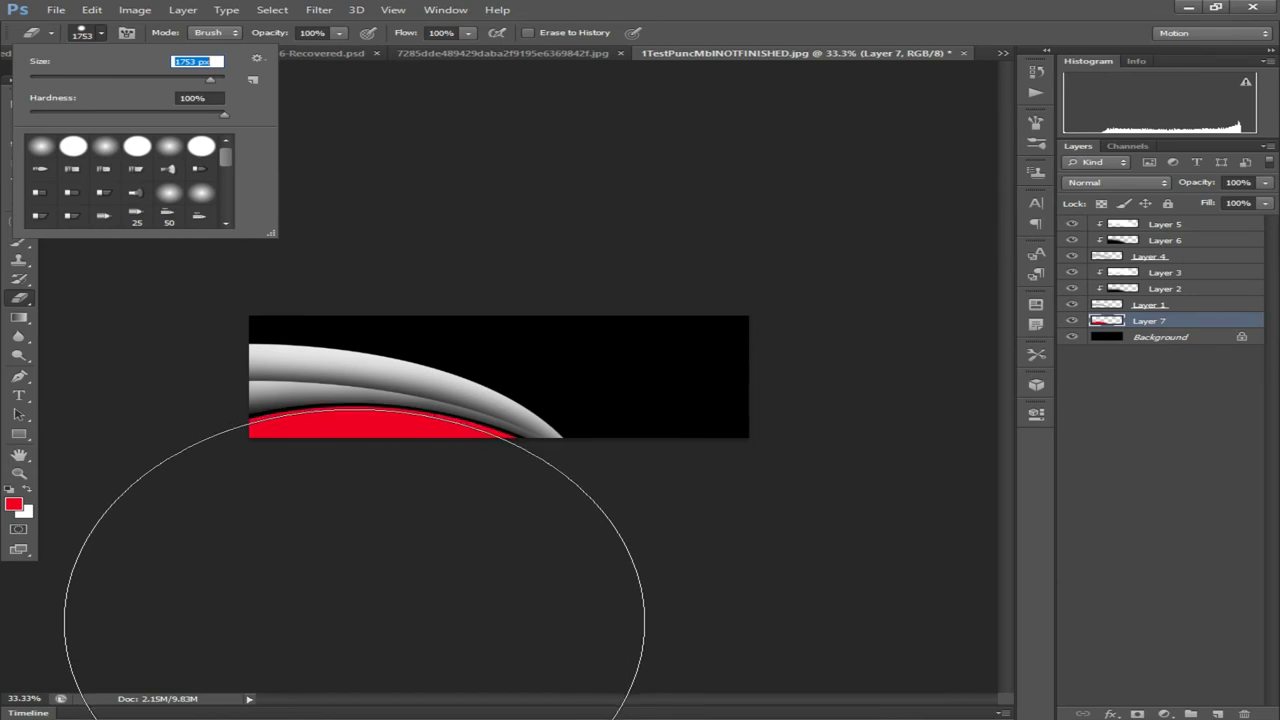
{"action": "left_click", "coordinate": [205, 61]}
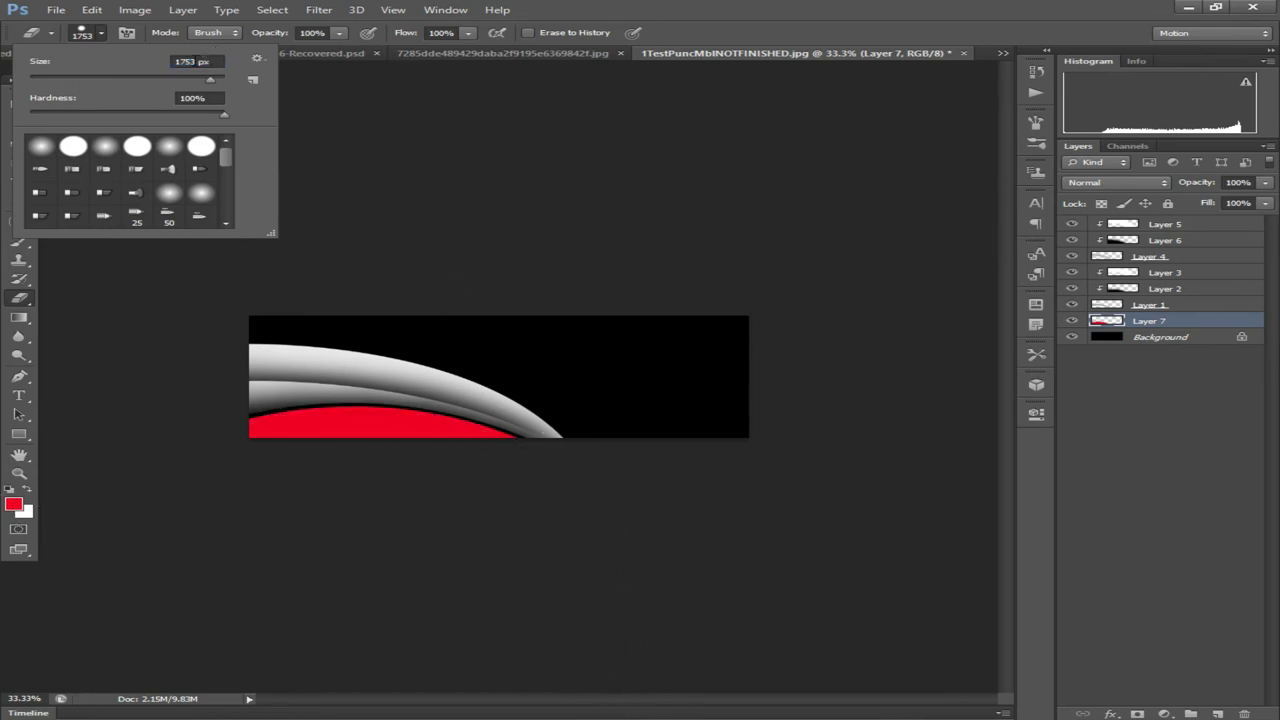
{"action": "key", "text": "Return"}
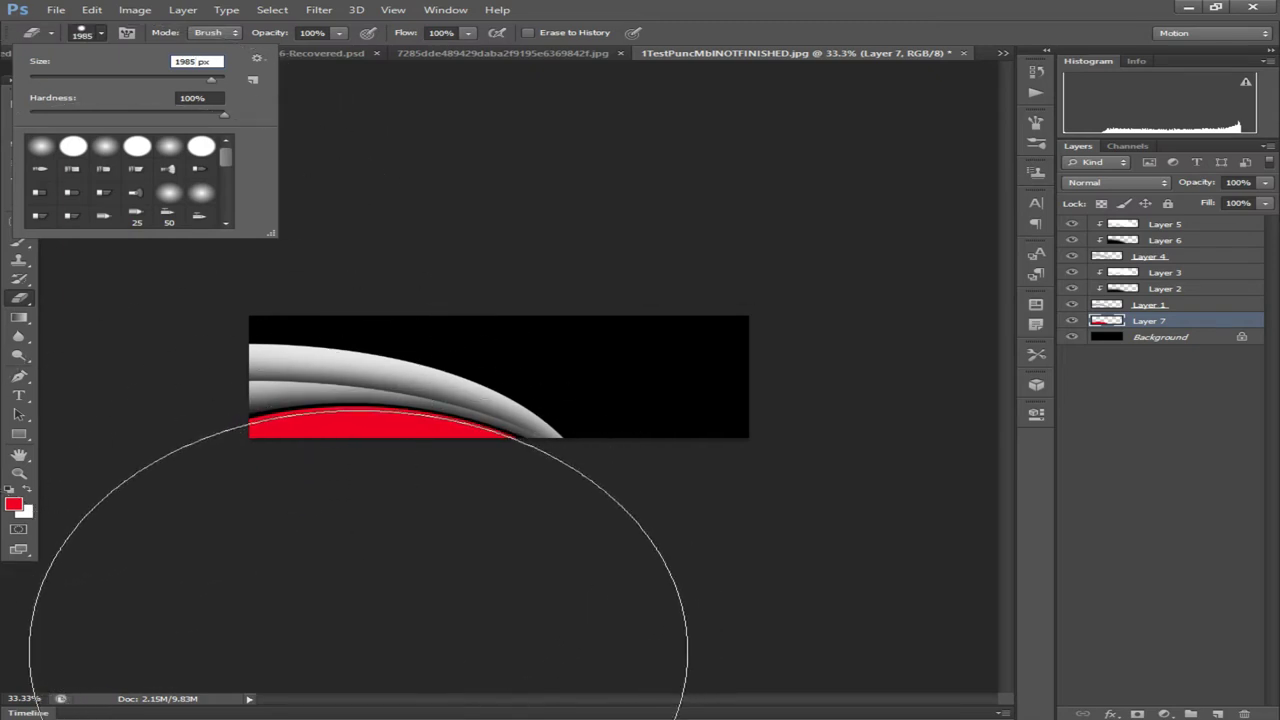
{"action": "left_click", "coordinate": [355, 650]}
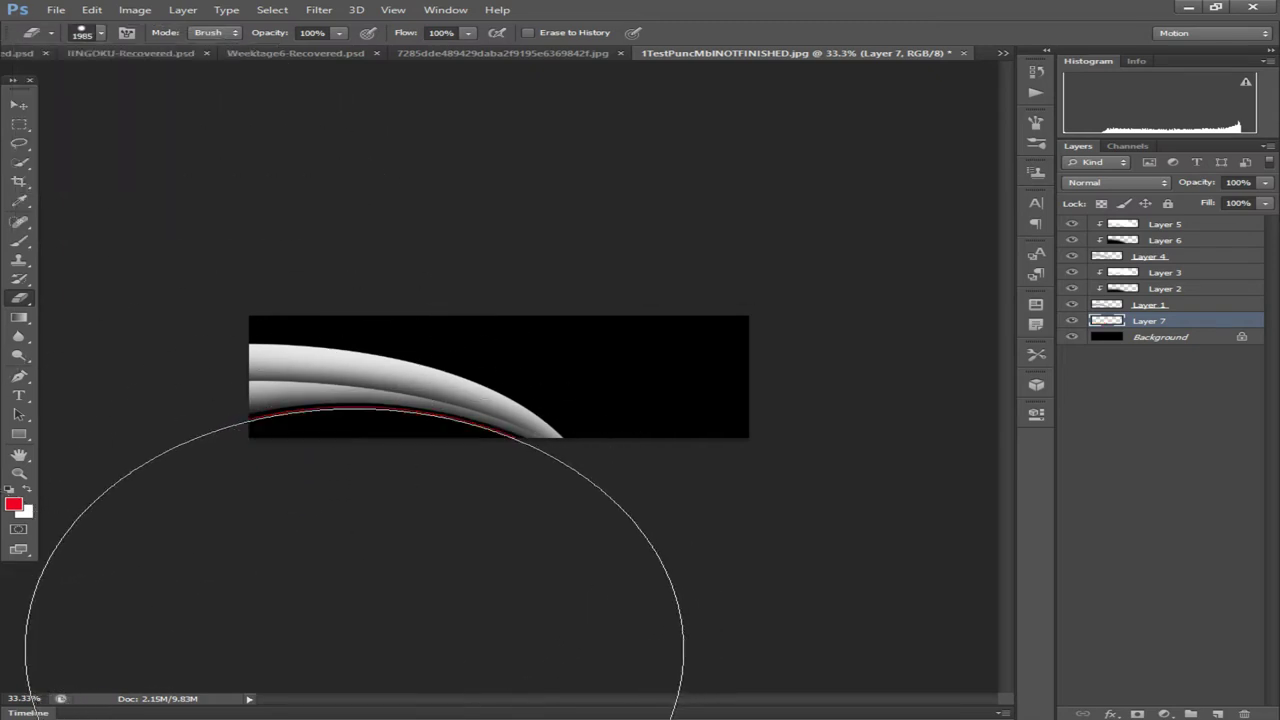
Reduce the eraser size and set the Brush tool's size to 139 px
{"action": "left_click", "coordinate": [82, 32]}
{"action": "left_click_drag", "start_coordinate": [135, 83], "coordinate": [35, 83]}
{"action": "key", "text": "Return"}
{"action": "left_click", "coordinate": [14, 247]}
{"action": "left_click", "coordinate": [100, 33]}
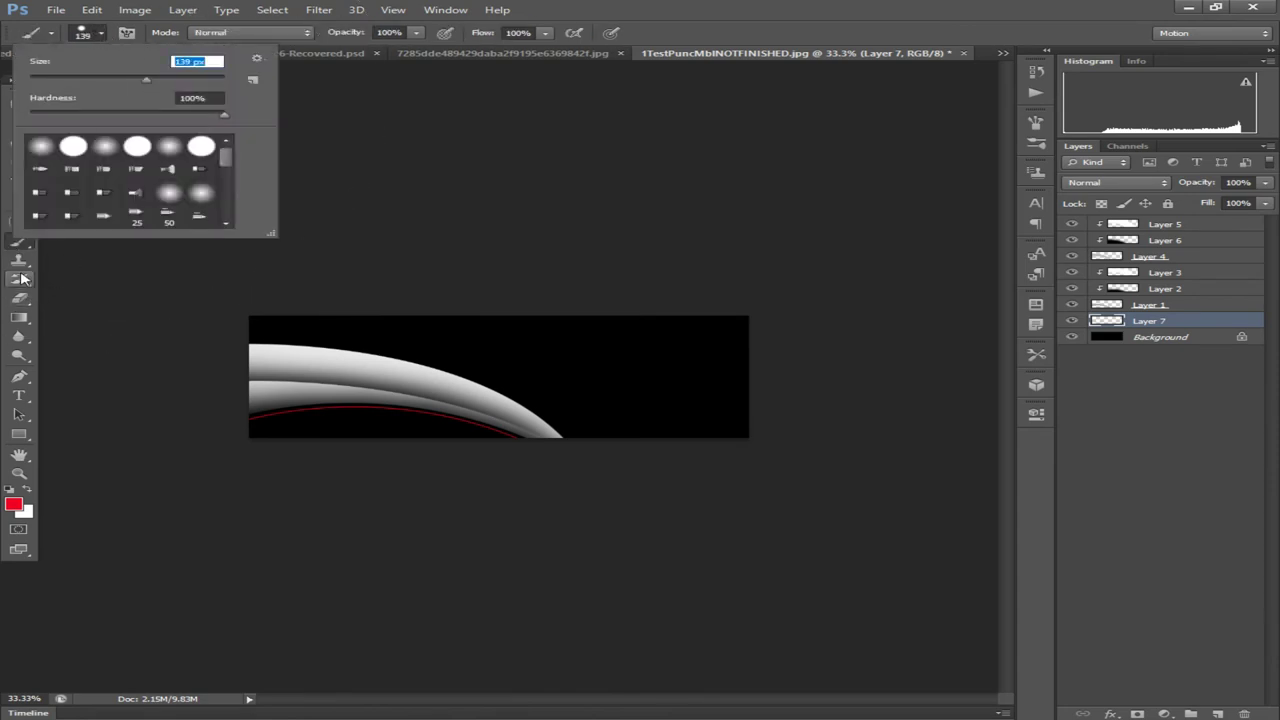
{"action": "key", "text": "Return"}
Add a new layer directly above the Background layer
{"action": "left_click", "coordinate": [18, 104]}
{"action": "key", "text": "ctrl+plus"}
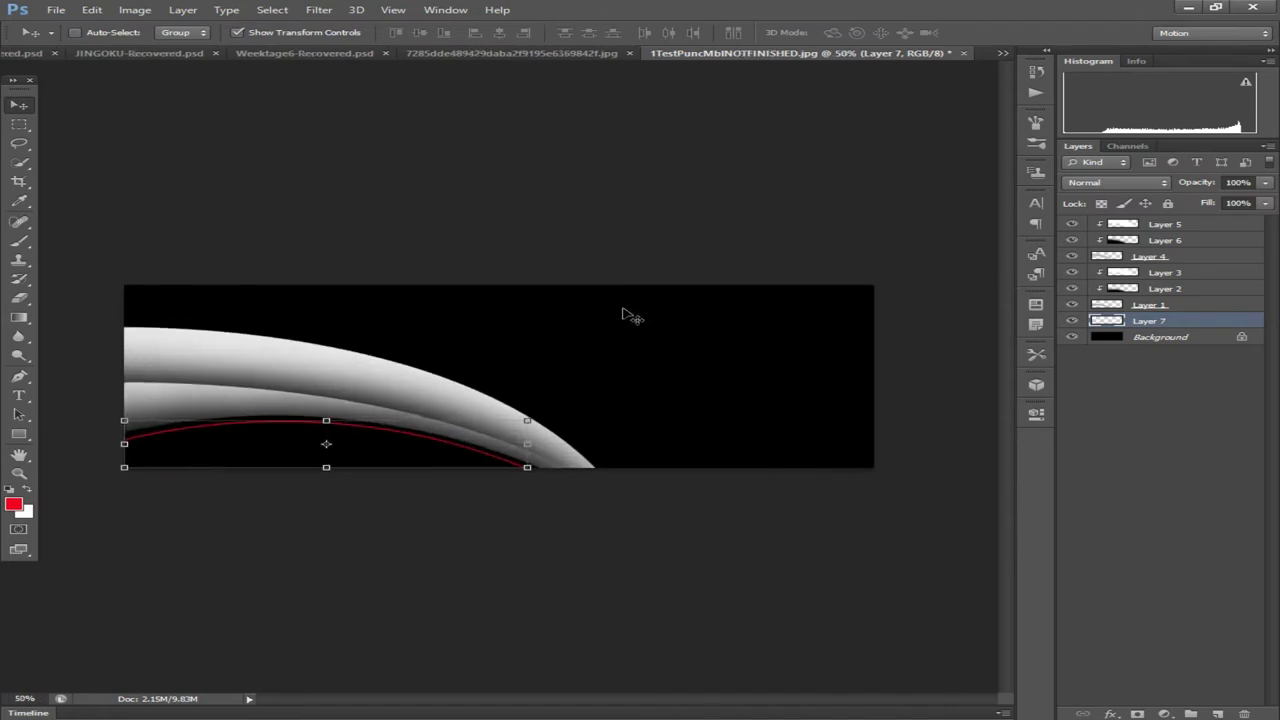
{"action": "key", "text": "ctrl+minus"}
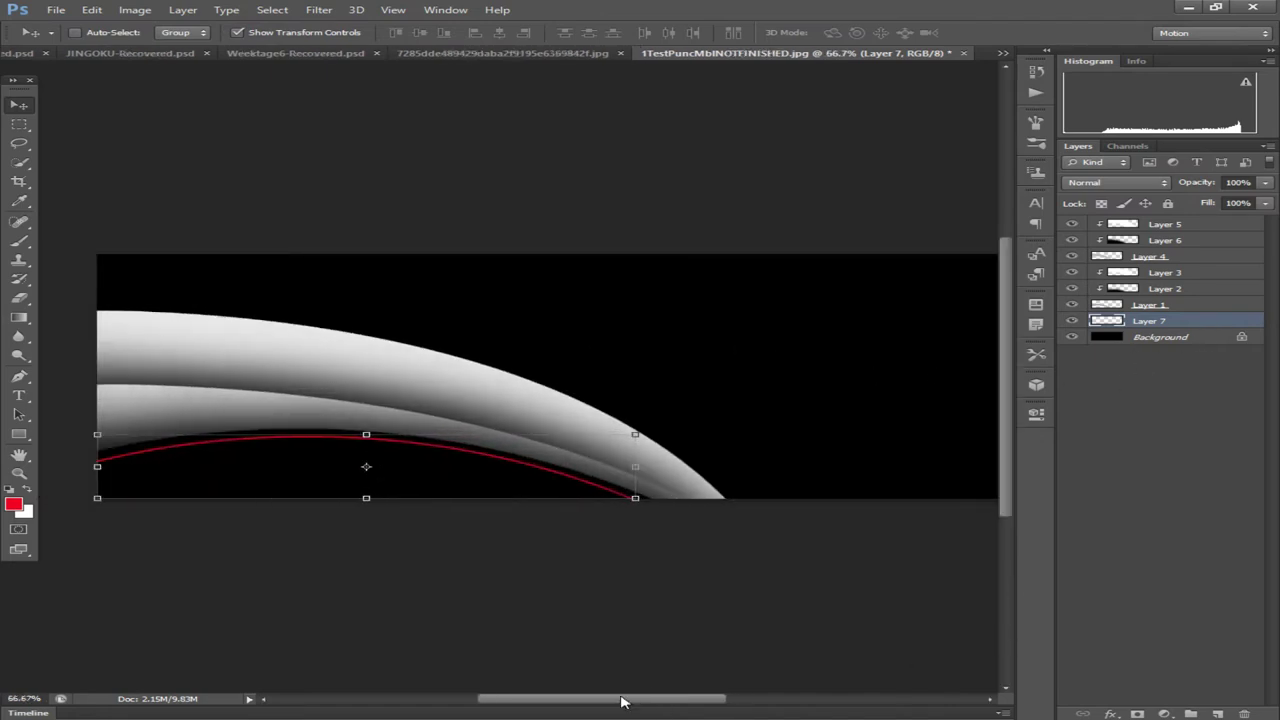
{"action": "left_click", "coordinate": [1190, 338]}
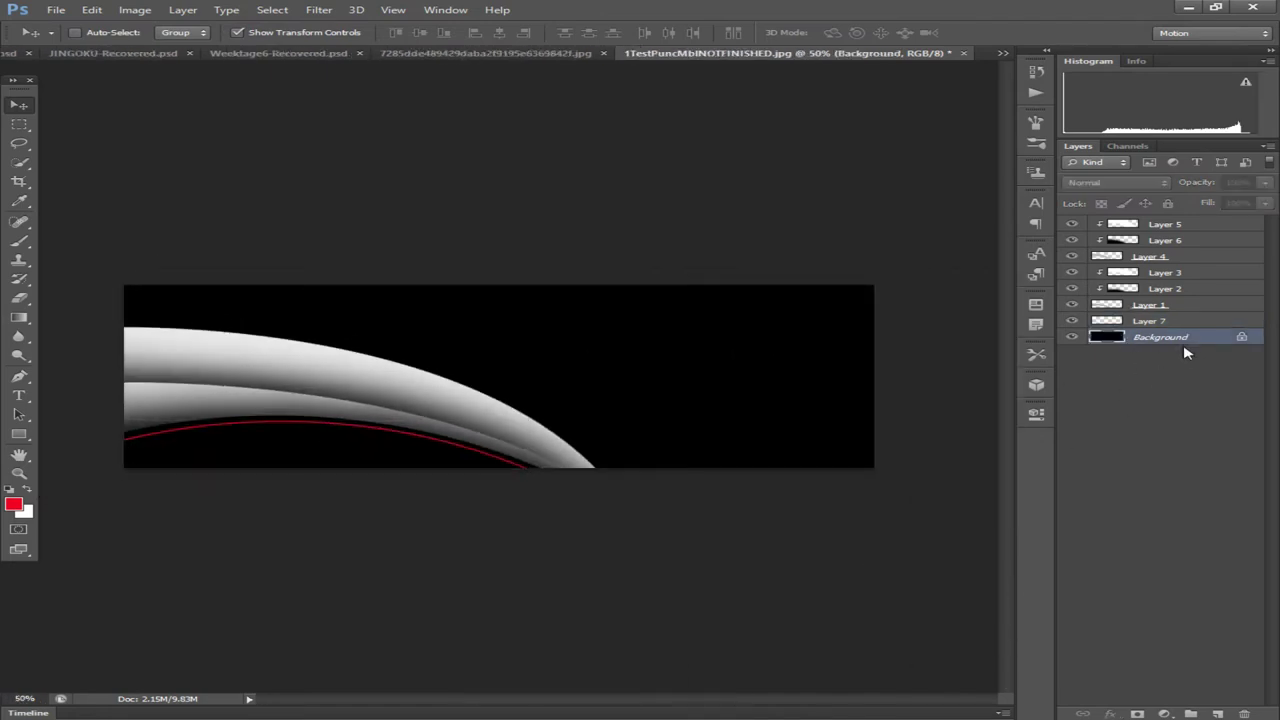
{"action": "left_click", "coordinate": [1191, 714]}
Set the foreground color to a dark, muted red
{"action": "left_click", "coordinate": [13, 504]}
{"action": "left_click_drag", "start_coordinate": [683, 560], "coordinate": [827, 563]}
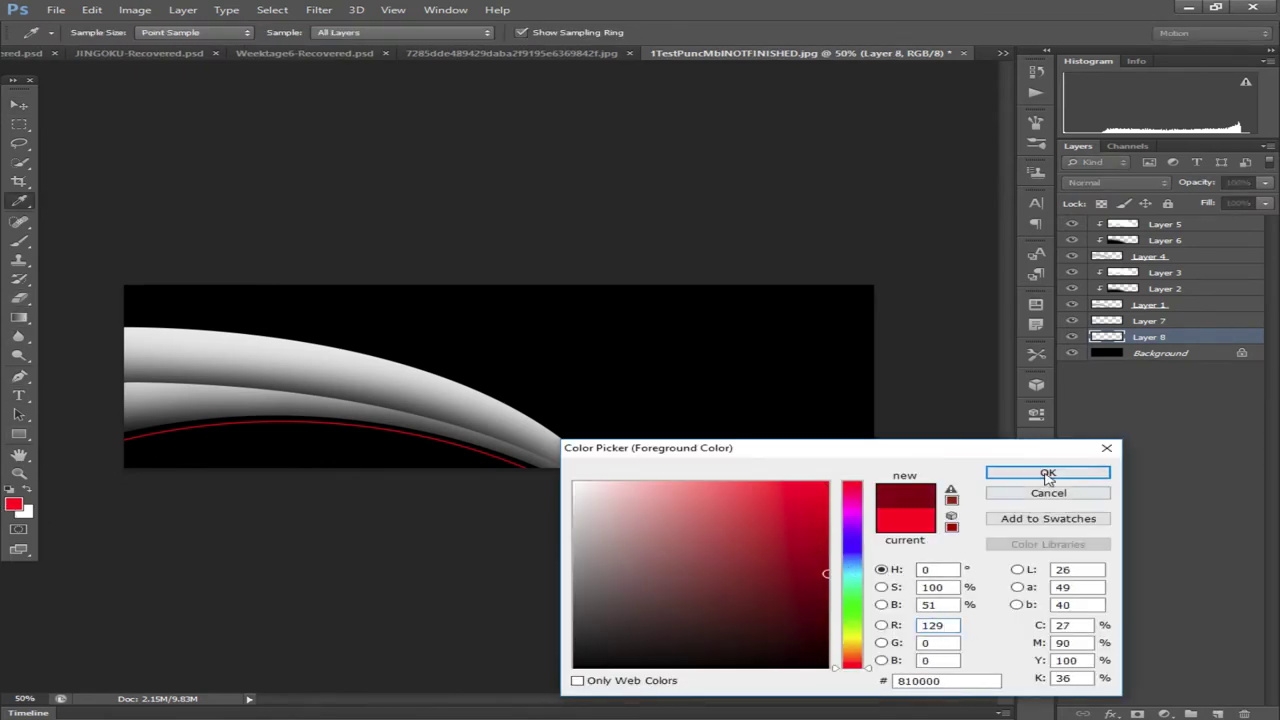
{"action": "left_click", "coordinate": [1047, 472]}
{"action": "key", "text": "v"}
{"action": "left_click", "coordinate": [13, 504]}
{"action": "left_click_drag", "start_coordinate": [716, 598], "coordinate": [764, 591]}
{"action": "left_click", "coordinate": [1035, 475]}
Draw a closed, curved Pen path around the thin red arc, following the lower band's underside, and convert it to a selection
{"action": "left_click", "coordinate": [19, 376]}
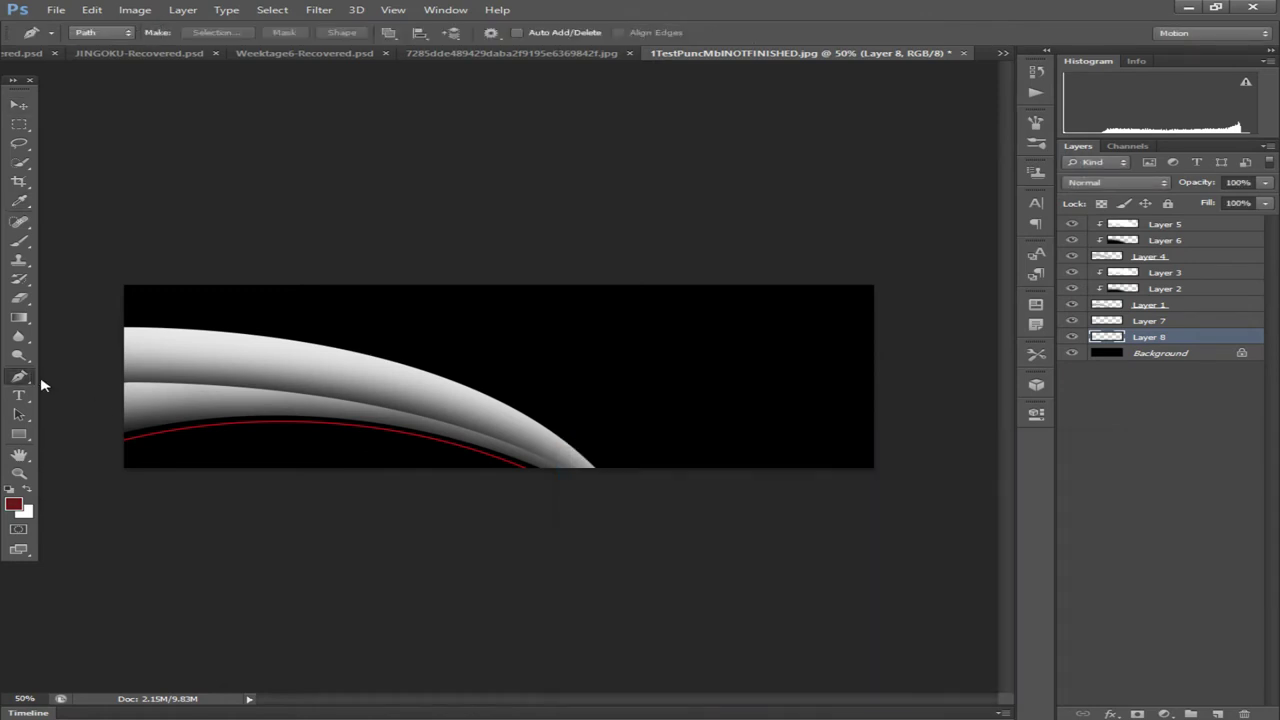
{"action": "left_click", "coordinate": [117, 433]}
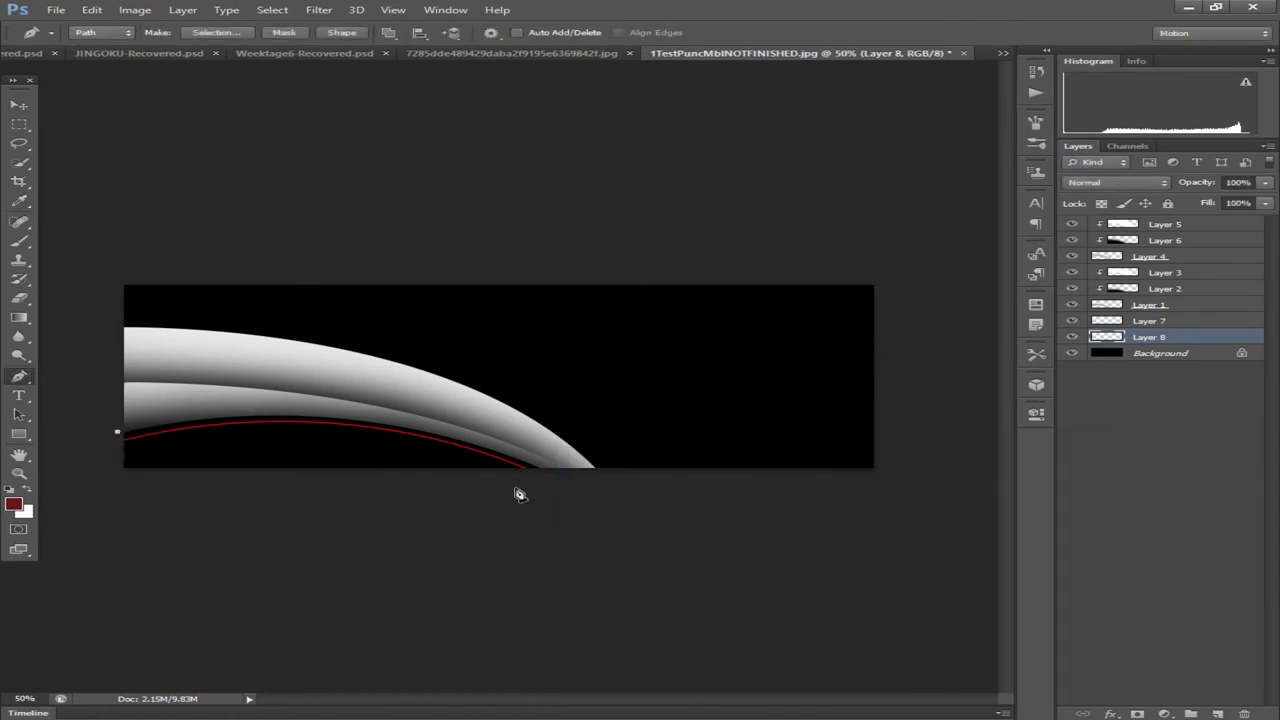
{"action": "left_click_drag", "start_coordinate": [545, 471], "coordinate": [748, 576]}
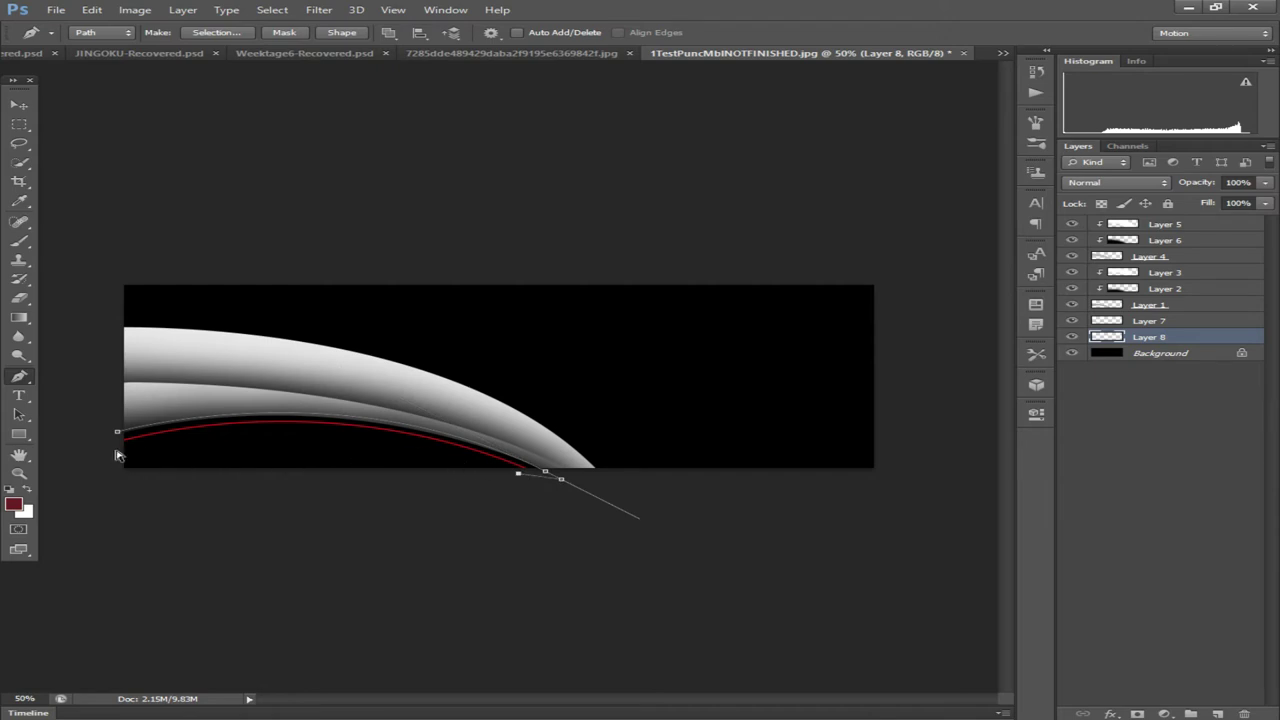
{"action": "key", "text": "ctrl+minus"}
{"action": "left_click_drag", "start_coordinate": [203, 443], "coordinate": [27, 511]}
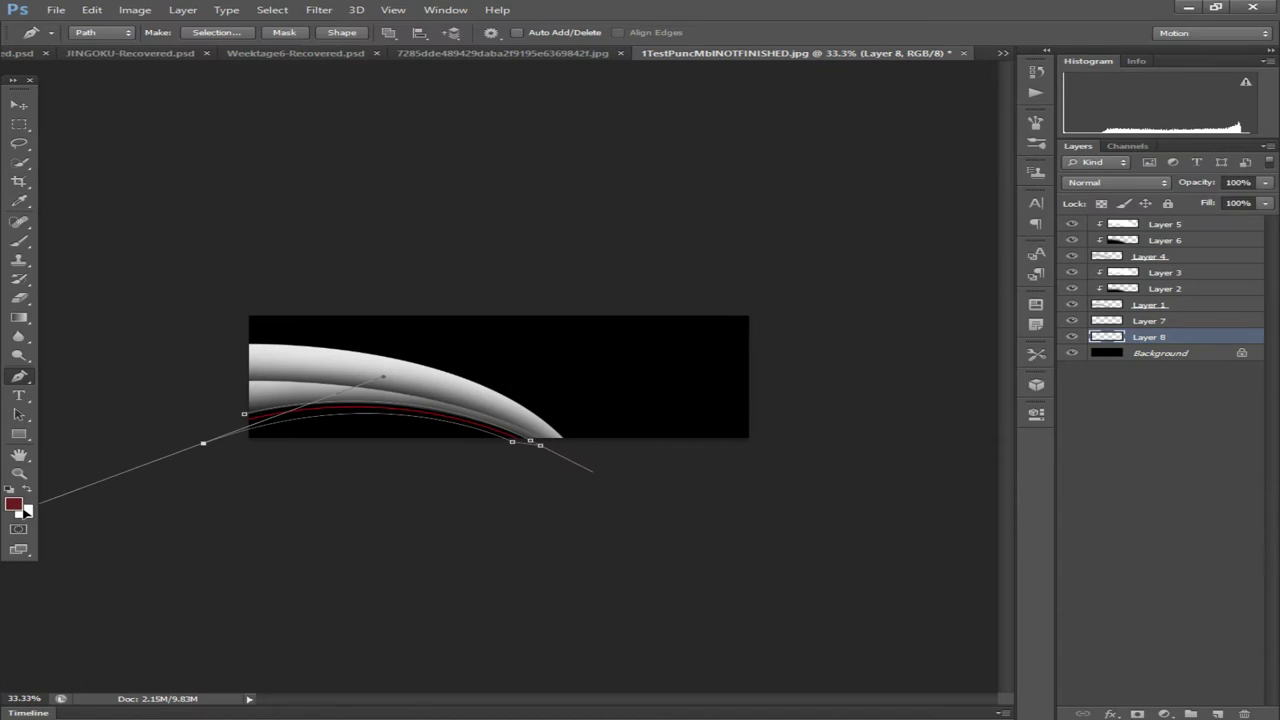
{"action": "left_click_drag", "start_coordinate": [195, 455], "coordinate": [207, 441]}
{"action": "left_click", "coordinate": [216, 32]}
{"action": "left_click", "coordinate": [743, 217]}
Set the foreground color to dark gray #565656
{"action": "left_click", "coordinate": [13, 503]}
{"action": "mouse_move", "coordinate": [733, 559]}
{"action": "left_mouse_down"}
{"action": "mouse_move", "coordinate": [833, 529]}
{"action": "mouse_move", "coordinate": [842, 540]}
{"action": "left_mouse_up"}
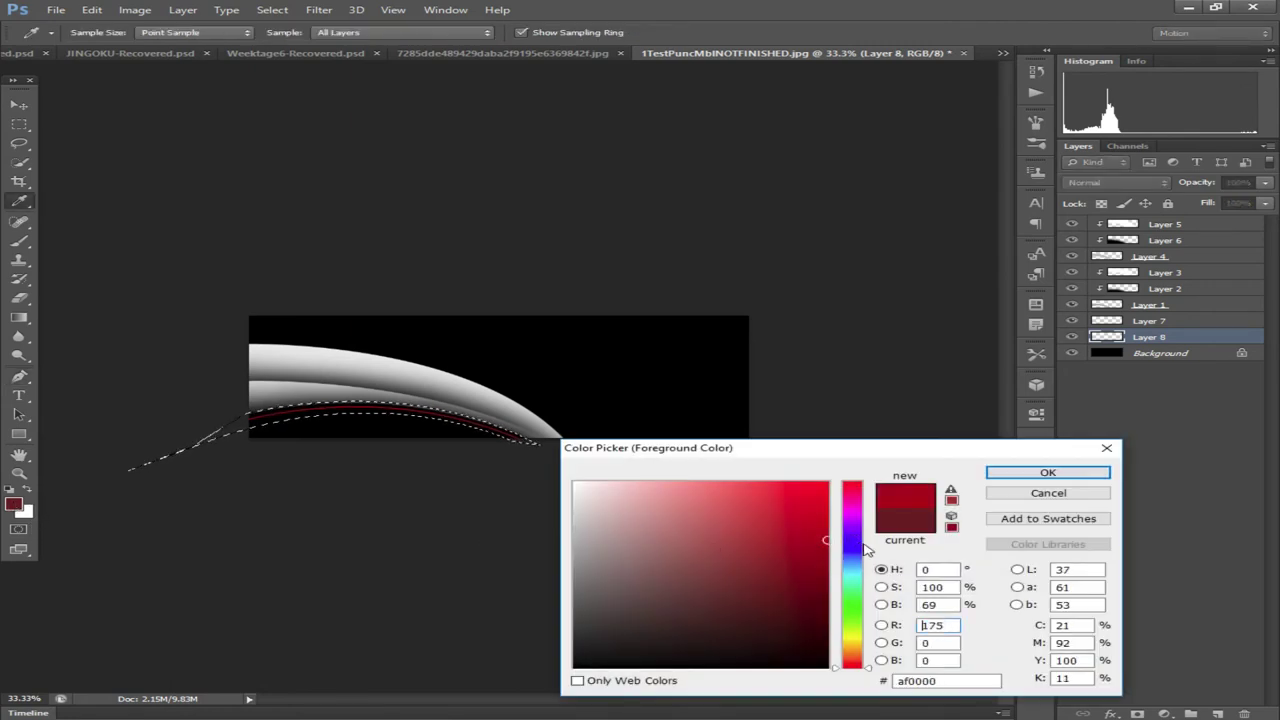
{"action": "left_click", "coordinate": [851, 550]}
{"action": "left_click", "coordinate": [851, 597]}
{"action": "left_click", "coordinate": [704, 524]}
{"action": "type", "text": "144"}
{"action": "key", "text": "Tab"}
{"action": "type", "text": "144"}
{"action": "key", "text": "Tab"}
{"action": "type", "text": "144"}
{"action": "key", "text": "Tab"}
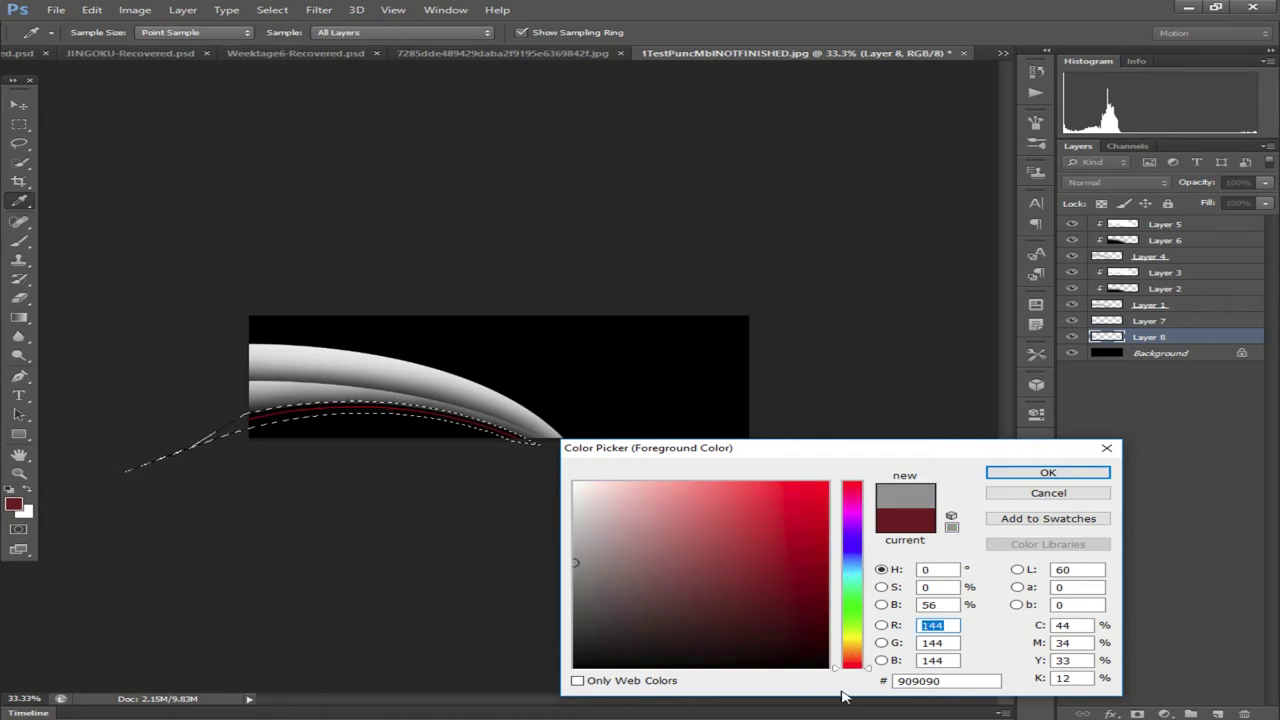
{"action": "left_click_drag", "start_coordinate": [505, 628], "coordinate": [495, 605]}
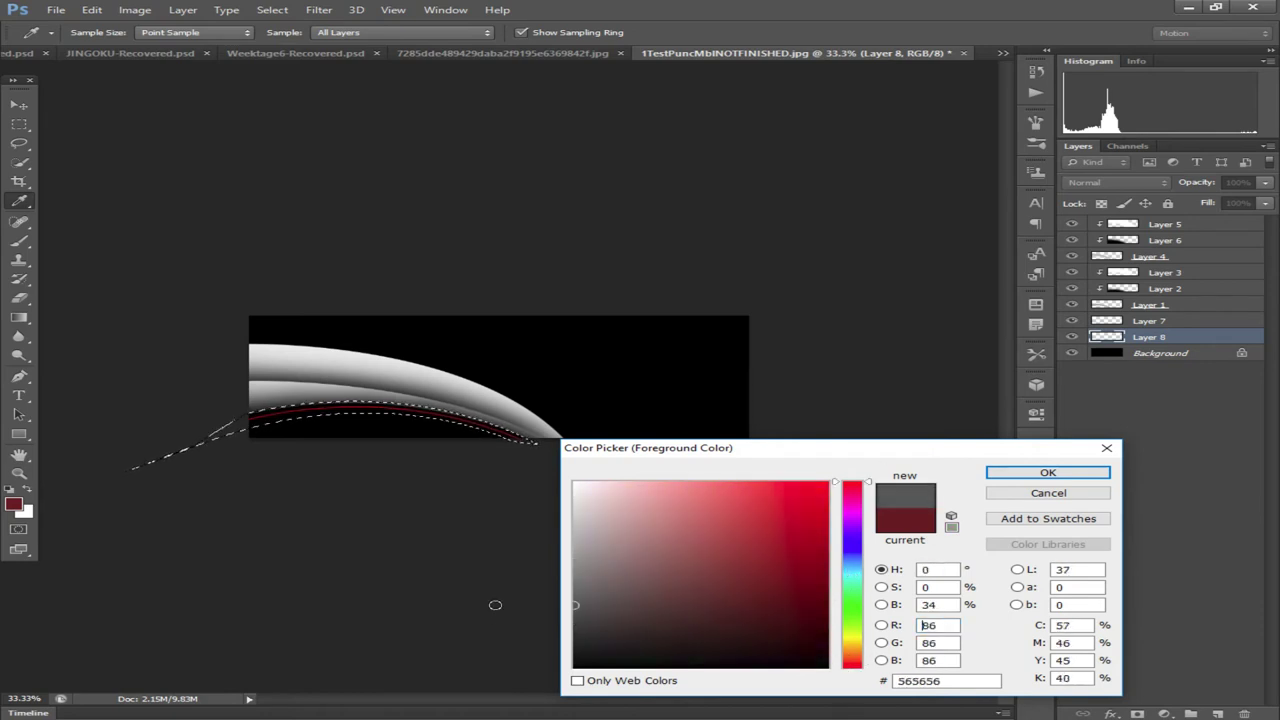
{"action": "left_click", "coordinate": [1047, 472]}
Fill the arc-shaped selection on Layer 8 with the dark gray foreground color and deselect it
{"action": "key", "text": "p"}
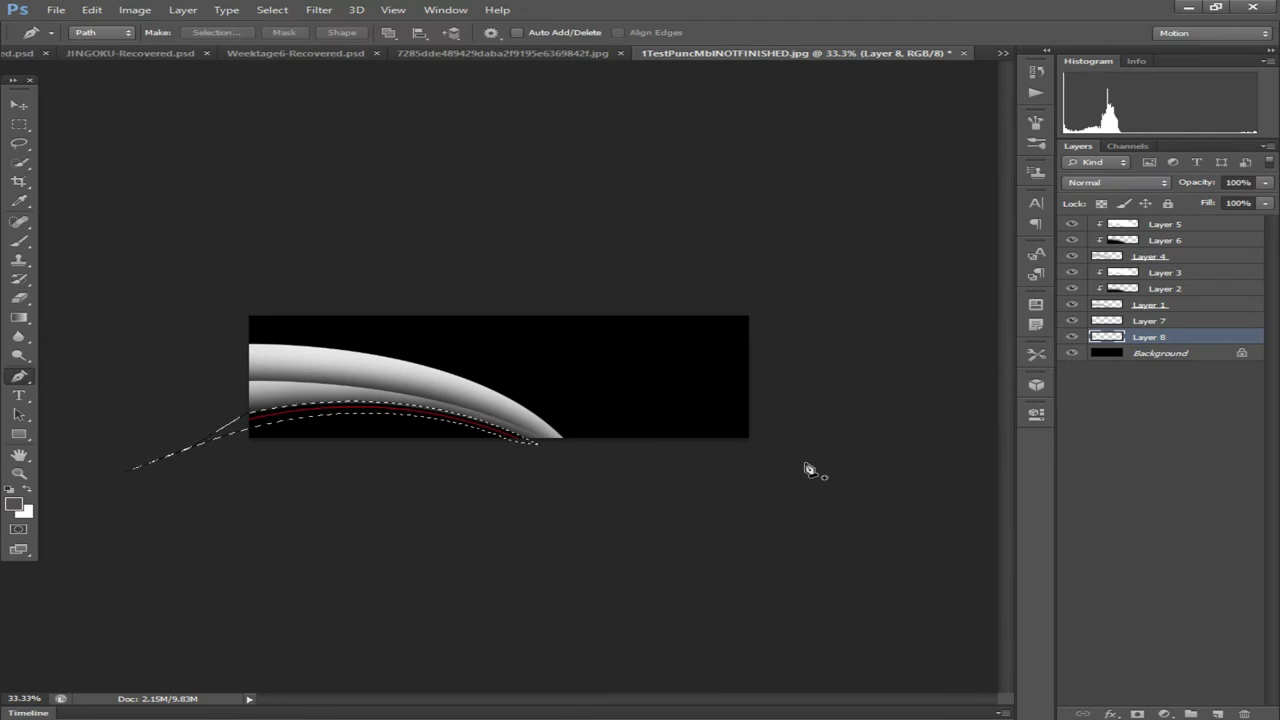
{"action": "key", "text": "alt+BackSpace"}
{"action": "left_click", "coordinate": [18, 104]}
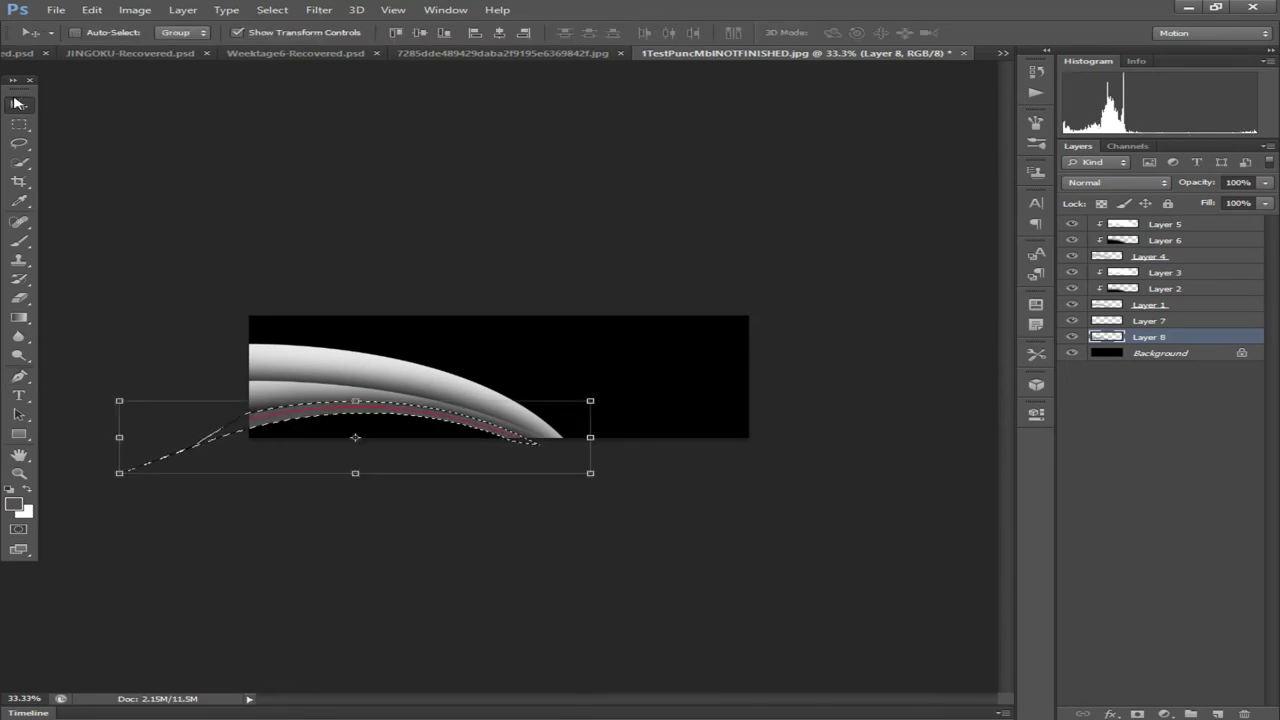
{"action": "key", "text": "ctrl+d"}
Switch to the Brush tool and set the foreground color to black
{"action": "key", "text": "ctrl+plus"}
{"action": "key", "text": "ctrl+plus"}
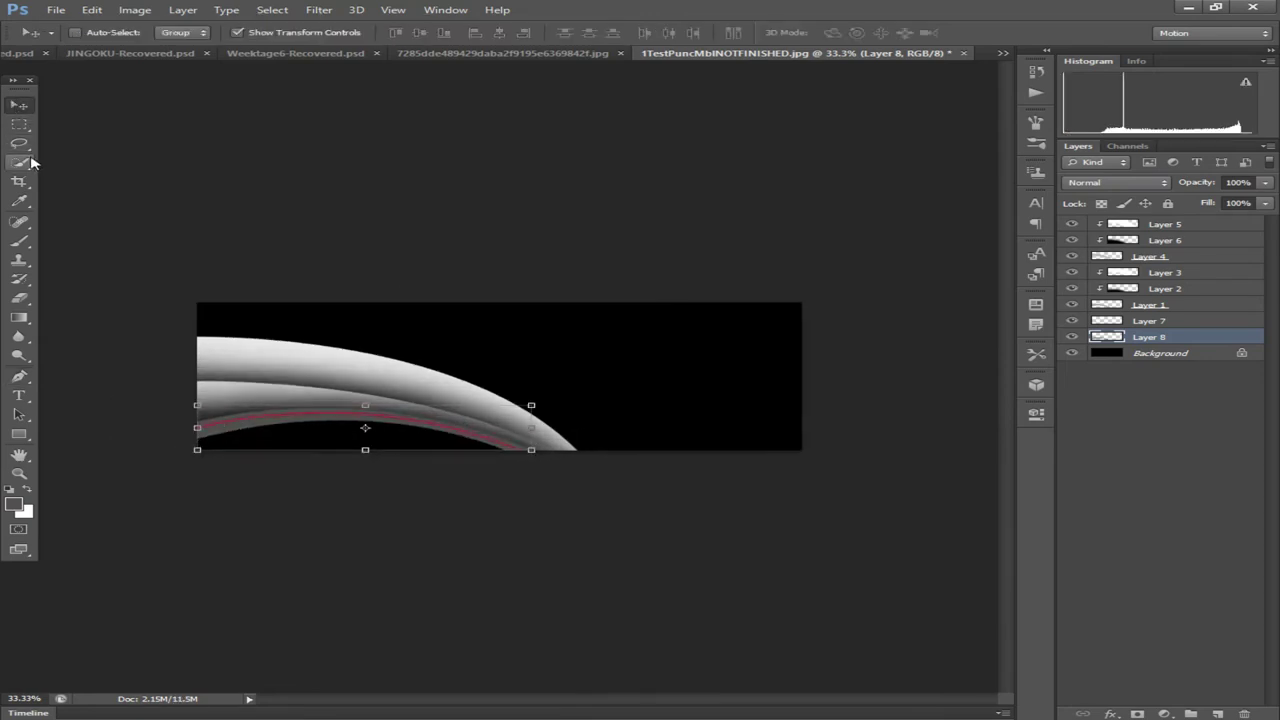
{"action": "left_click_drag", "start_coordinate": [660, 697], "coordinate": [565, 697]}
{"action": "left_click", "coordinate": [18, 241]}
{"action": "left_click", "coordinate": [15, 506]}
{"action": "left_click", "coordinate": [574, 668]}
{"action": "left_click", "coordinate": [1043, 471]}
Add a new layer above the dark gray band's layer and clip it to that band
{"action": "left_click_drag", "start_coordinate": [606, 698], "coordinate": [656, 699]}
{"action": "left_click", "coordinate": [1214, 708]}
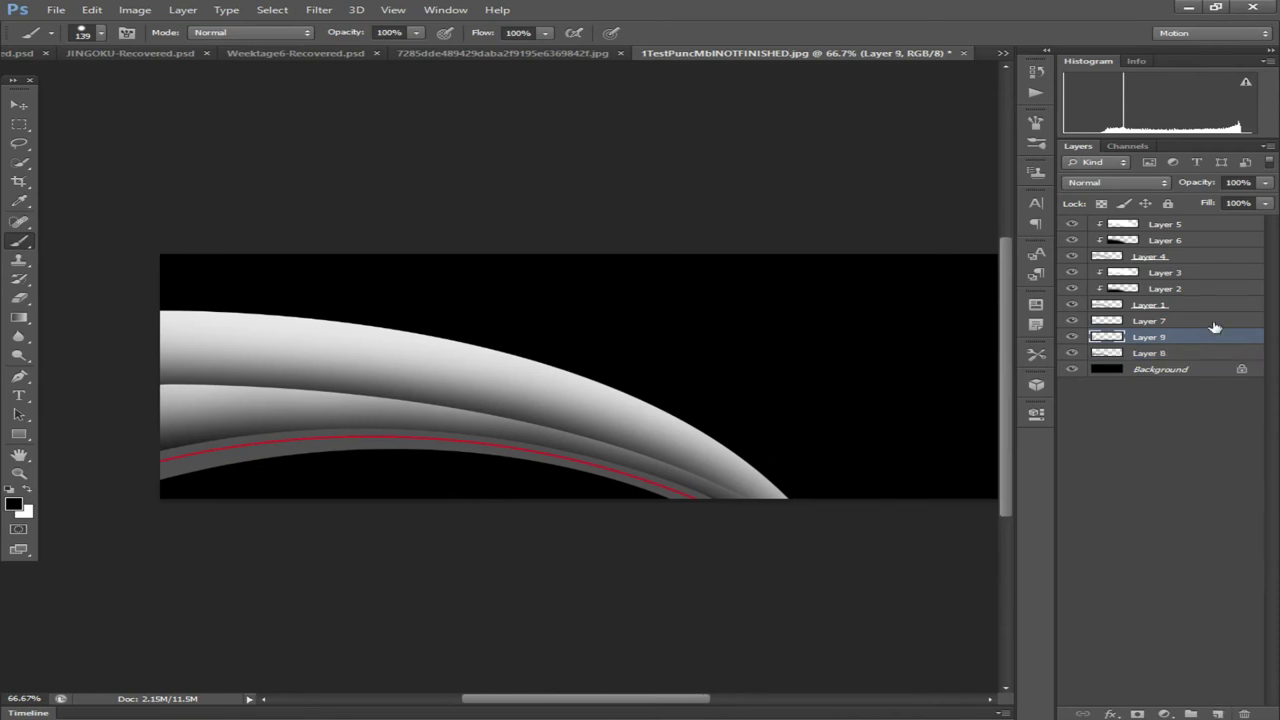
{"action": "right_click", "coordinate": [1200, 340]}
{"action": "left_click", "coordinate": [1040, 336]}
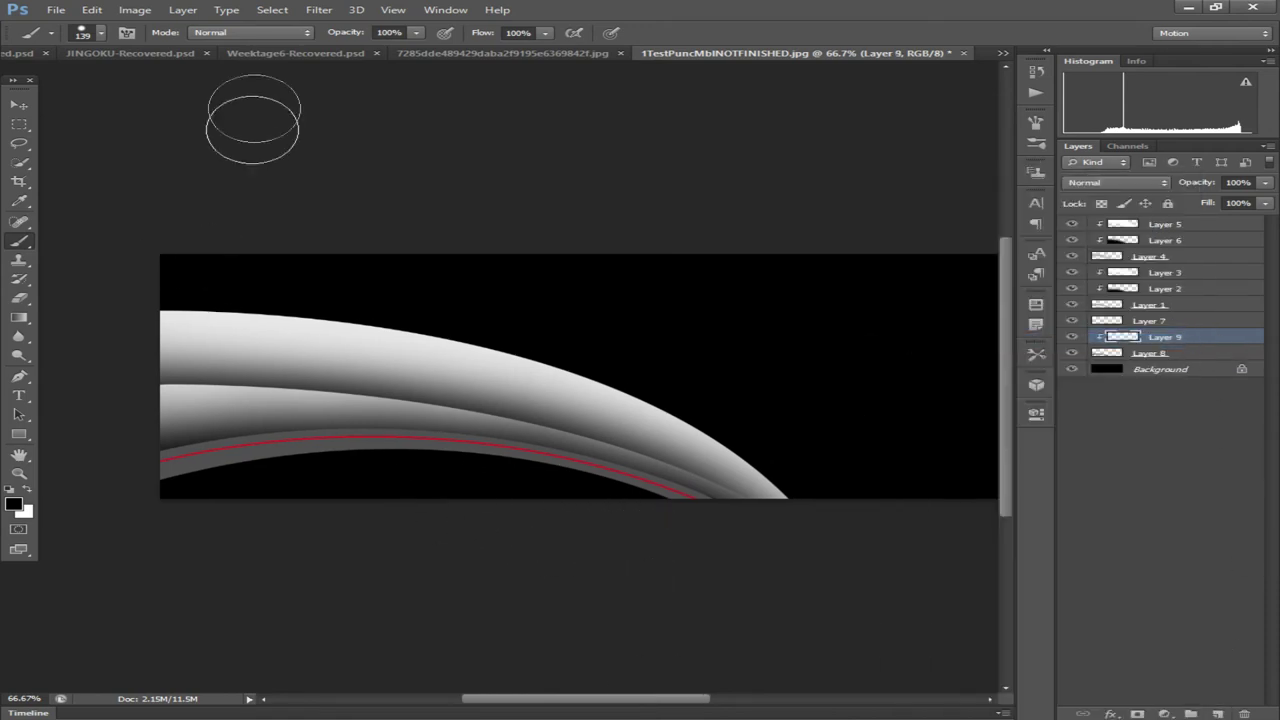
Shade the lower edge of the dark gray band with a soft black brush sized 401 px
{"action": "left_click", "coordinate": [92, 36]}
{"action": "left_click_drag", "start_coordinate": [160, 121], "coordinate": [10, 126]}
{"action": "left_click_drag", "start_coordinate": [146, 79], "coordinate": [195, 80]}
{"action": "left_click", "coordinate": [574, 563]}
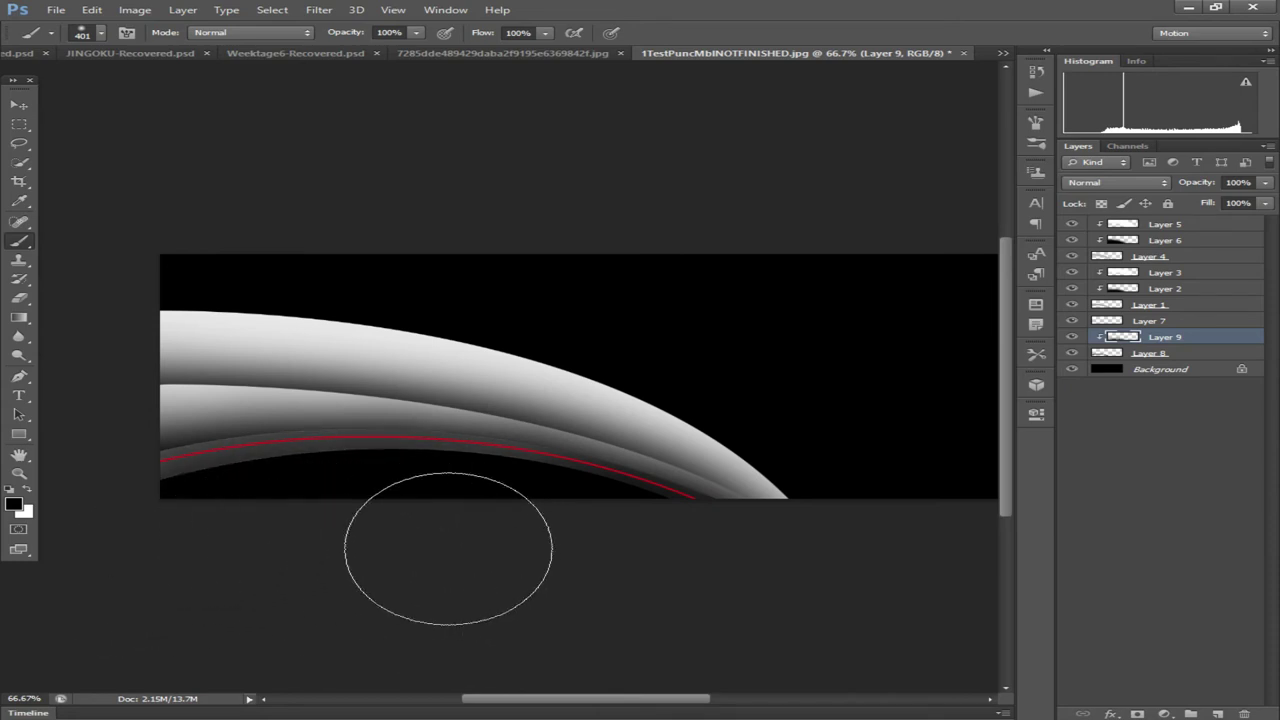
Brush a soft white (#ffffff) highlight onto the dark gray band using a new clipped layer above the black shading
{"action": "left_click", "coordinate": [22, 502]}
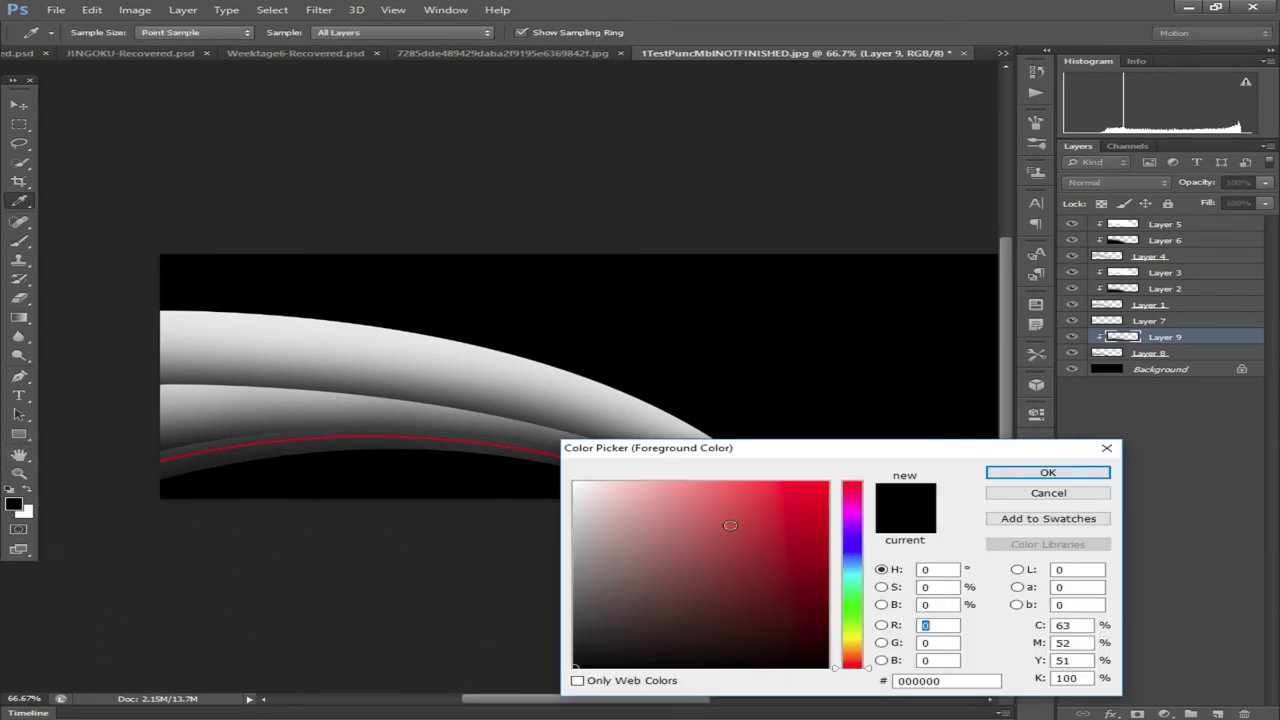
{"action": "type", "text": "ffffff"}
{"action": "left_click", "coordinate": [1051, 471]}
{"action": "left_click", "coordinate": [1216, 714]}
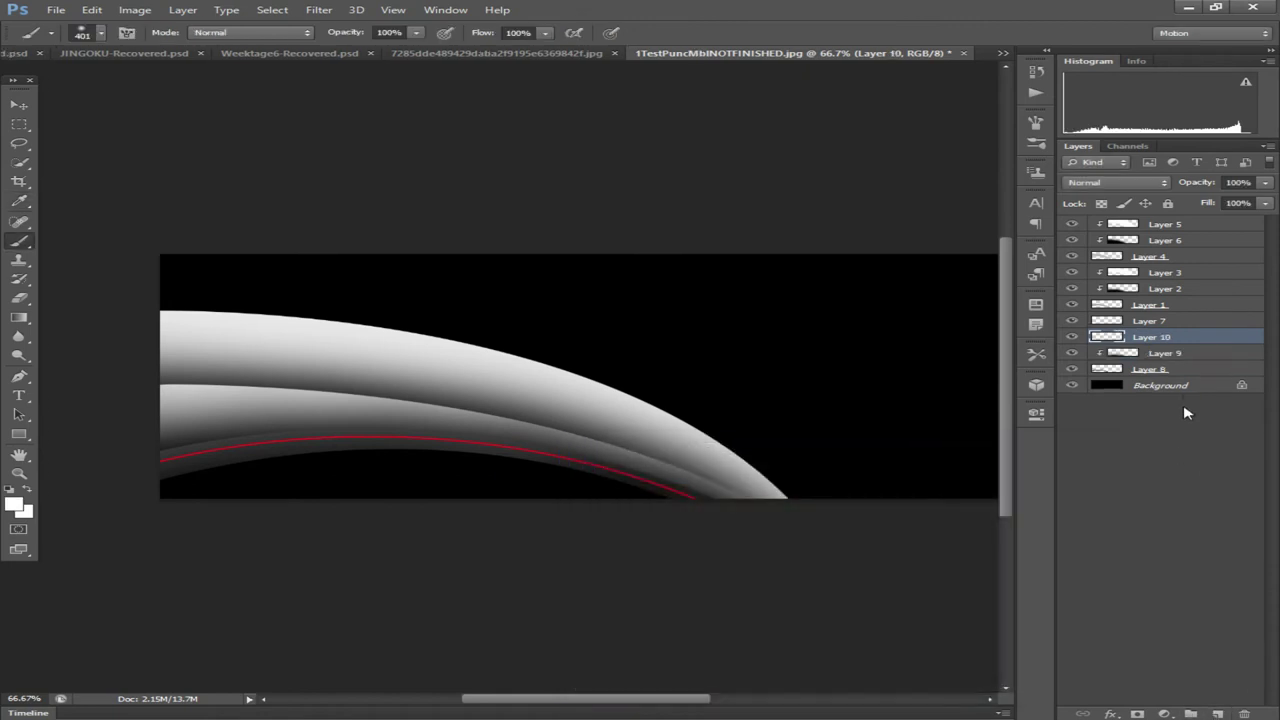
{"action": "right_click", "coordinate": [1183, 341]}
{"action": "left_click", "coordinate": [1065, 345]}
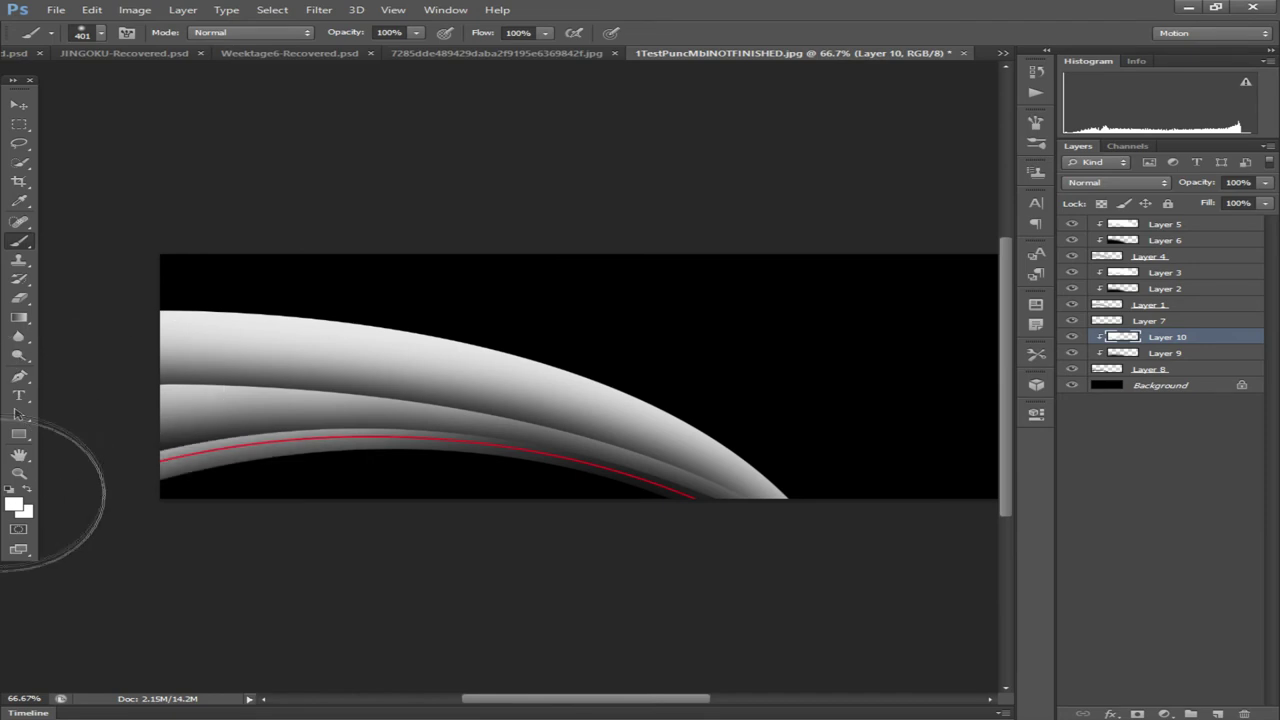
Set the white highlight layer's opacity to 59%
{"action": "left_click", "coordinate": [1265, 183]}
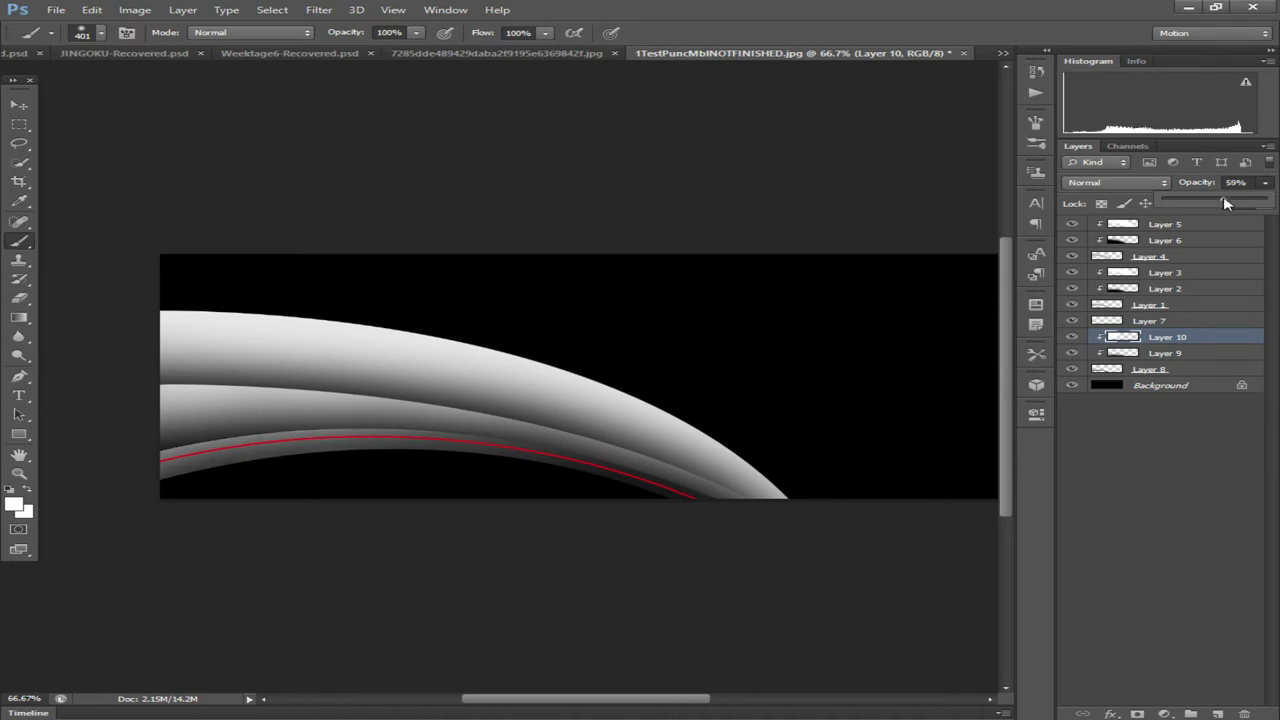
{"action": "left_click", "coordinate": [6, 100]}
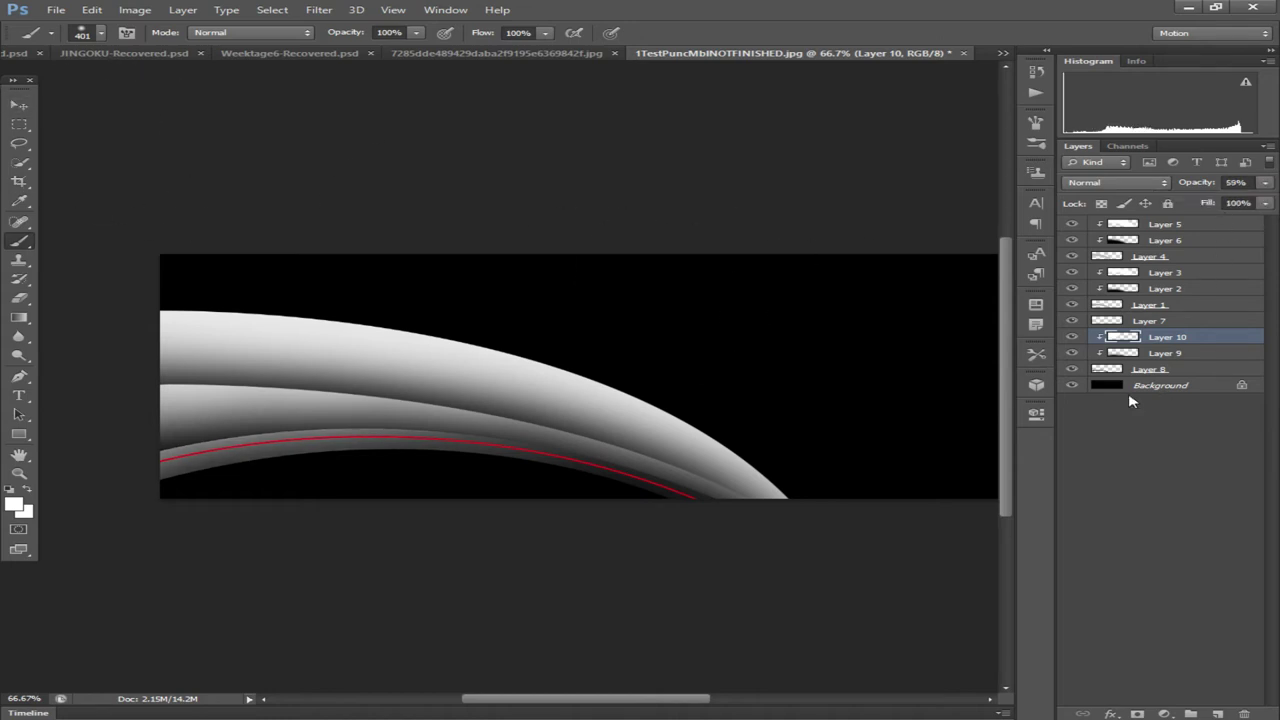
{"action": "left_click", "coordinate": [12, 104]}
Group all the band, shading and red arc layers, from Layer 8 up to Layer 5
{"action": "left_click", "coordinate": [1170, 386]}
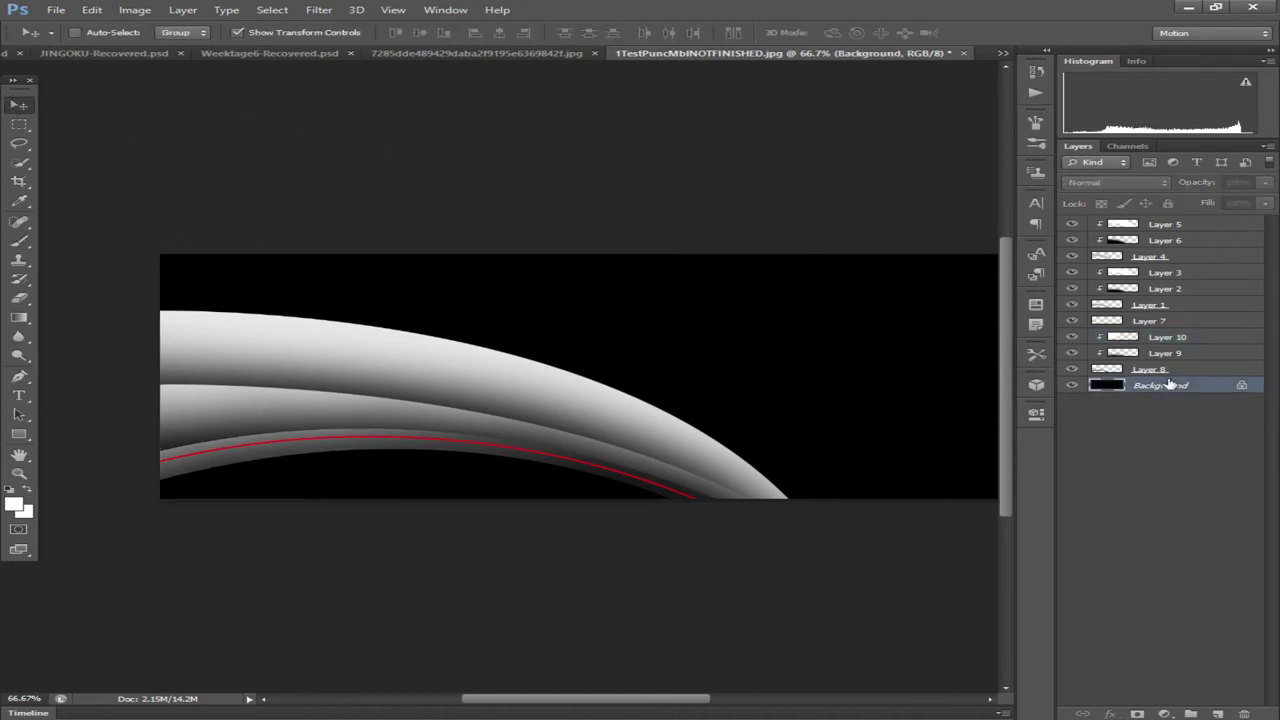
{"action": "key", "text": "ctrl+minus"}
{"action": "key", "text": "ctrl+minus"}
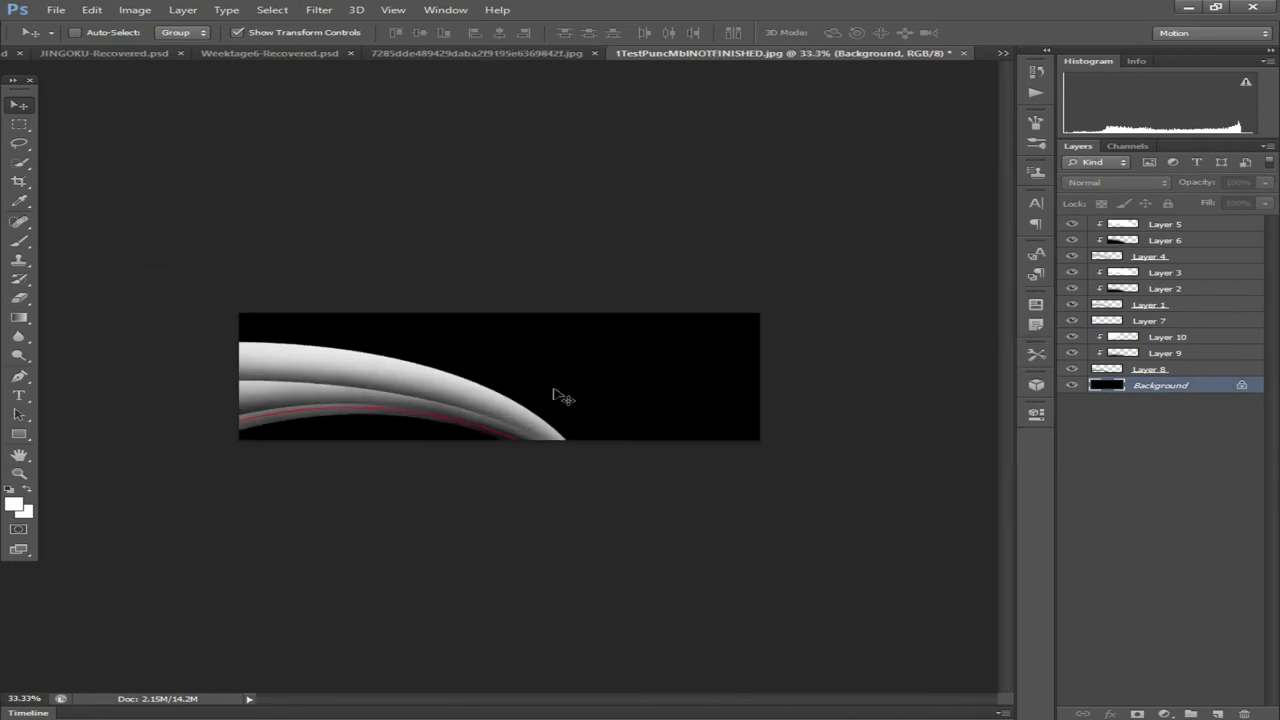
{"action": "key", "text": "ctrl+plus"}
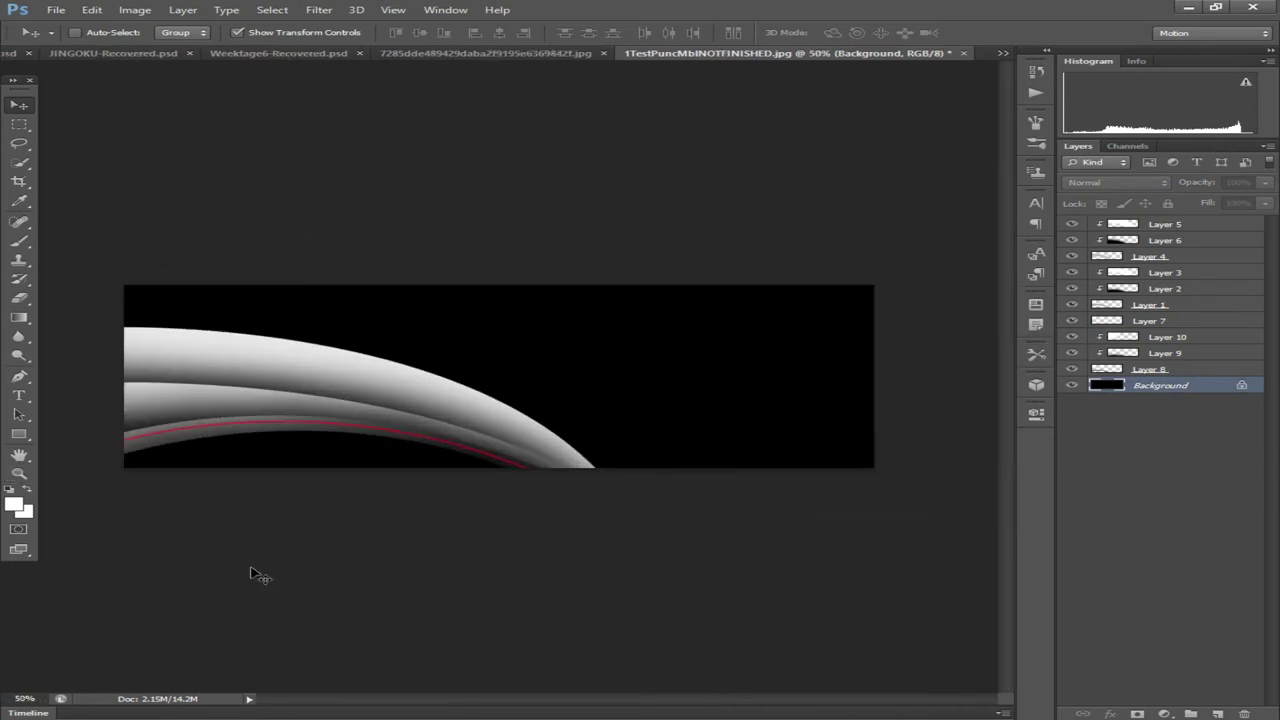
{"action": "left_click", "coordinate": [1195, 369]}
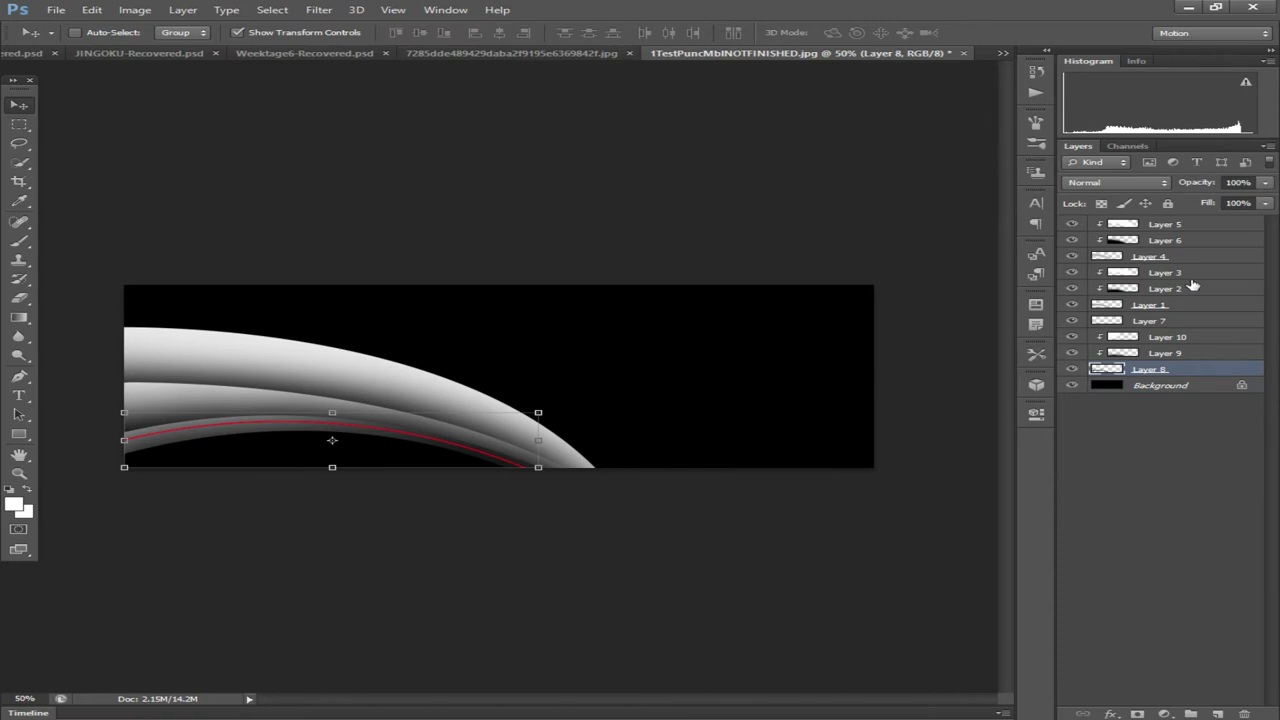
{"action": "left_click", "coordinate": [1186, 231], "text": "shift"}
{"action": "left_click", "coordinate": [1191, 714]}
Duplicate the group of curved bands as Group 1 copy
{"action": "right_click", "coordinate": [1180, 224]}
{"action": "left_click", "coordinate": [1045, 251]}
{"action": "left_click", "coordinate": [826, 226]}
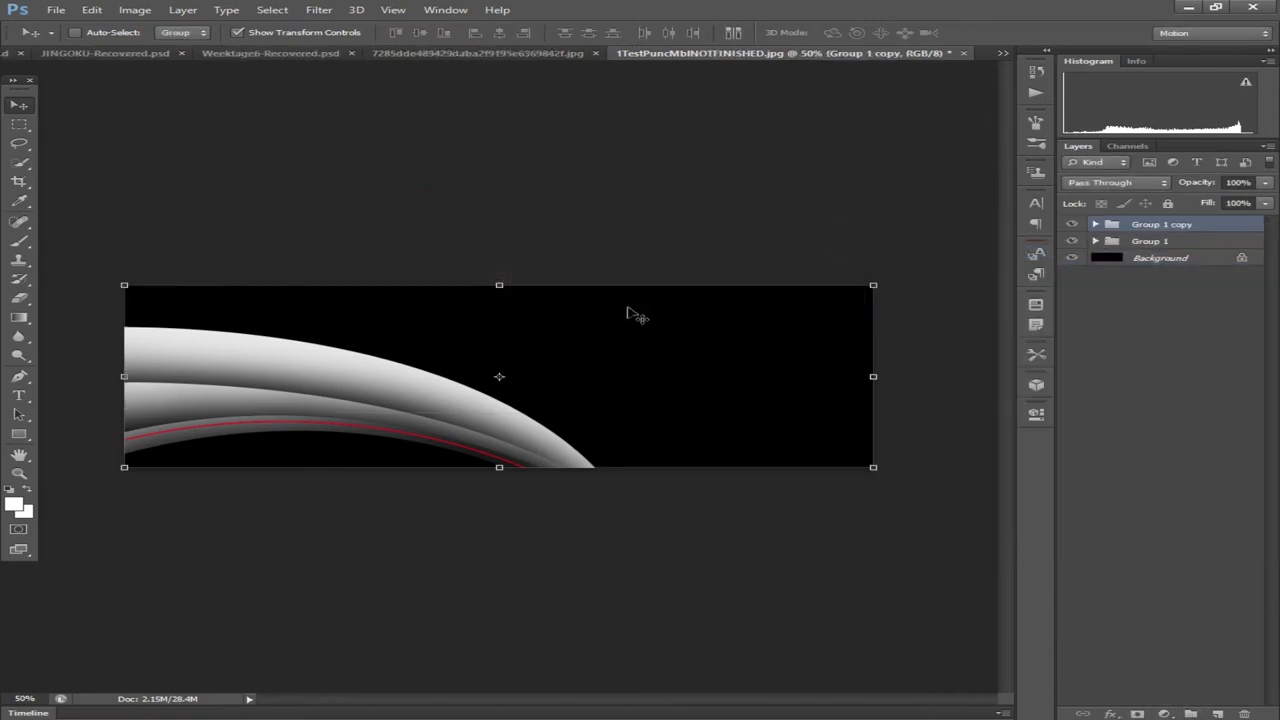
Flip the duplicated group horizontally and vertically so it mirrors into the banner's opposite corner, and apply the transform
{"action": "left_click", "coordinate": [776, 284]}
{"action": "right_click", "coordinate": [731, 347]}
{"action": "left_click", "coordinate": [785, 564]}
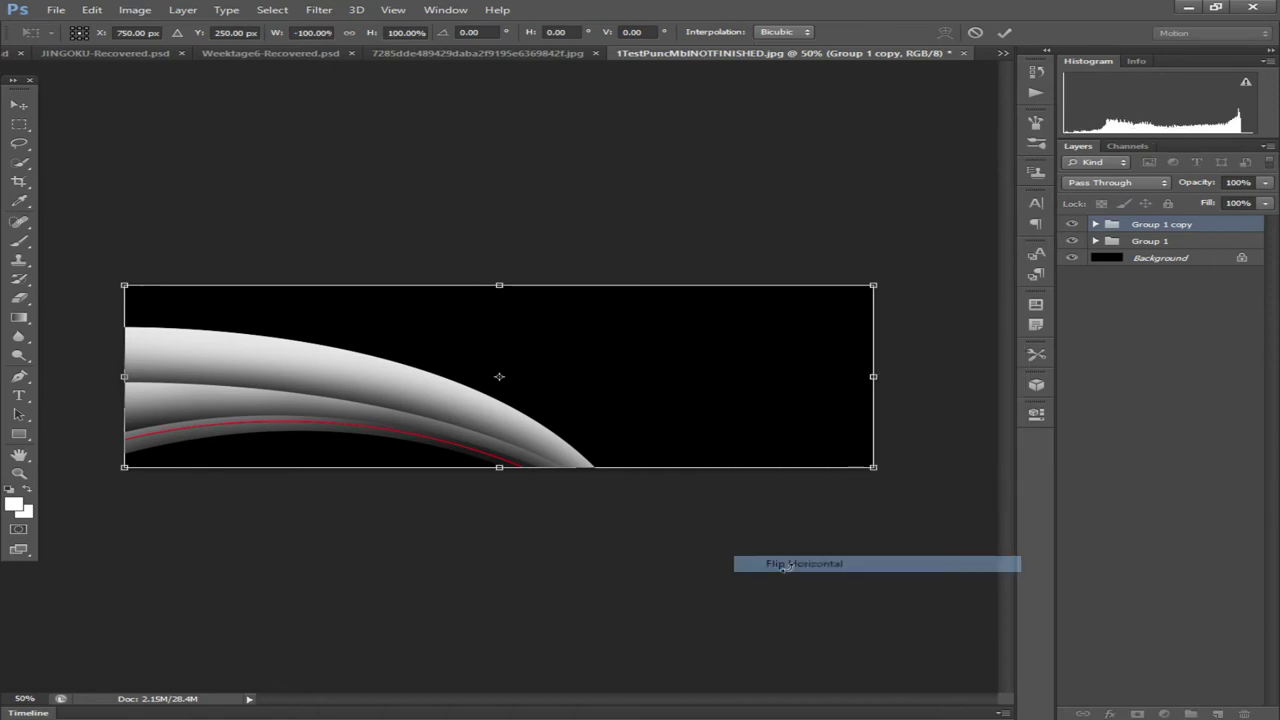
{"action": "right_click", "coordinate": [714, 391]}
{"action": "left_click", "coordinate": [786, 612]}
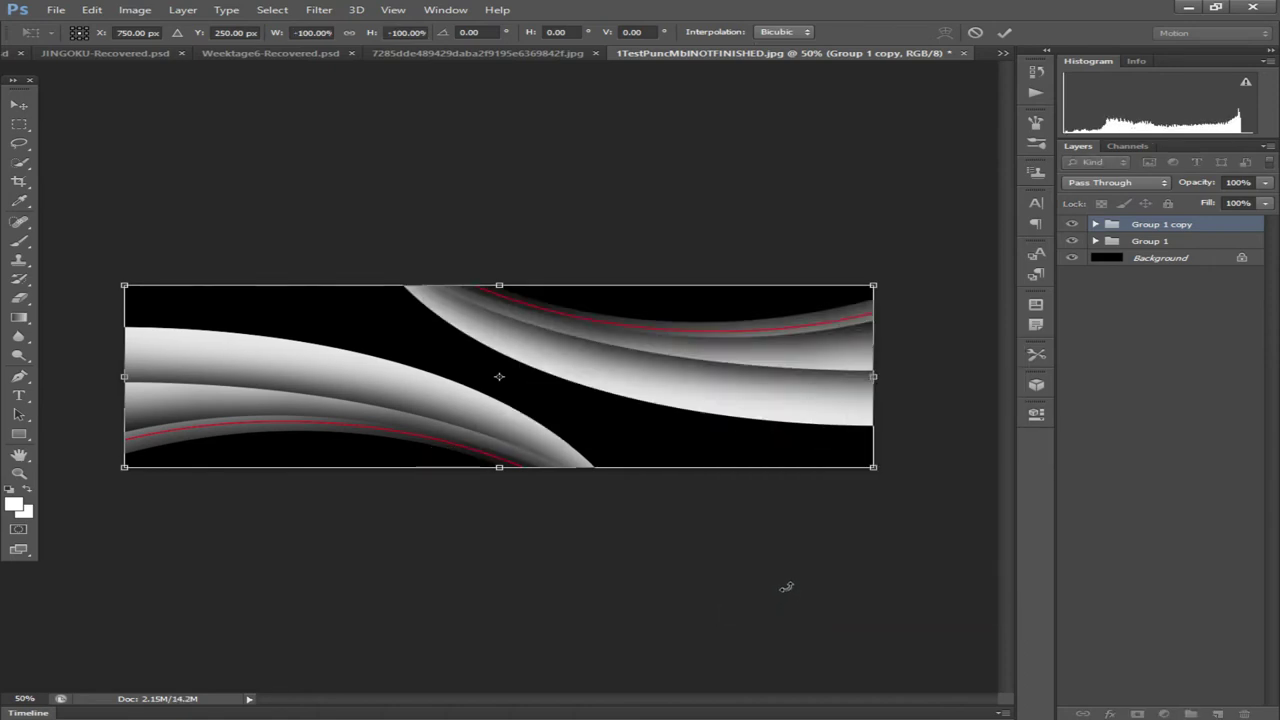
{"action": "left_click", "coordinate": [8, 103]}
{"action": "left_click", "coordinate": [565, 279]}
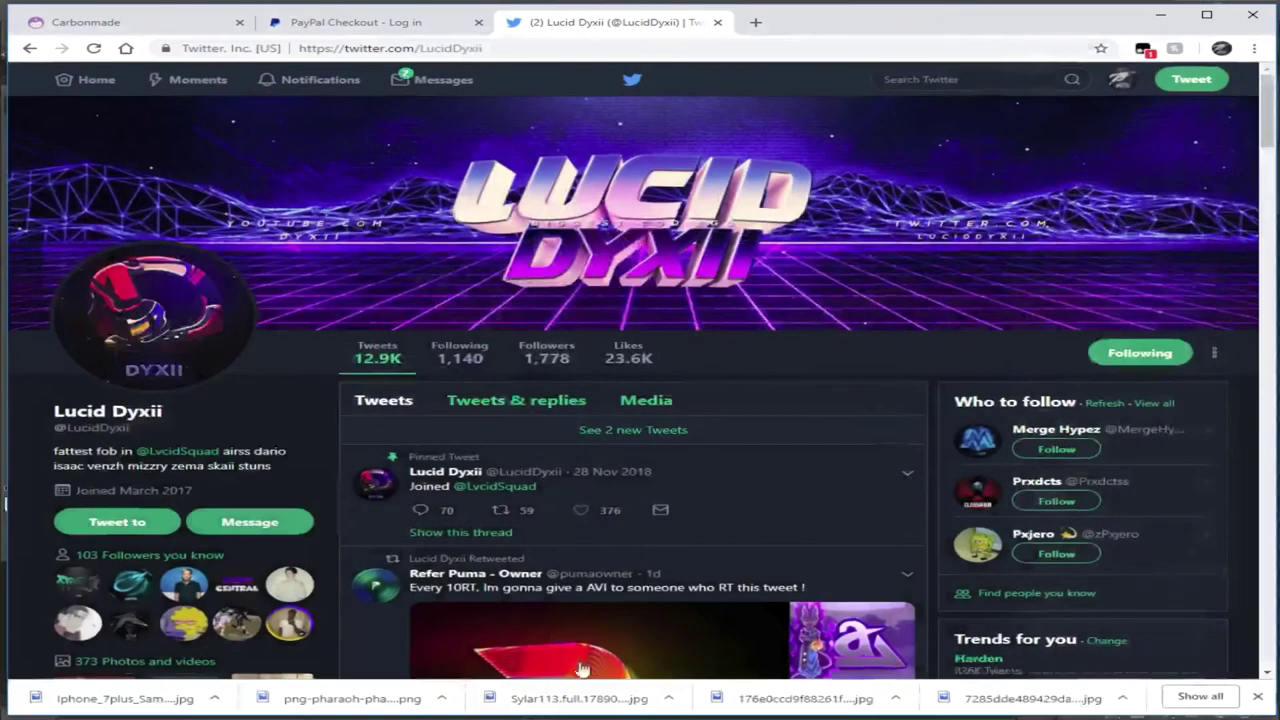
Switch to the web browser and browse Google Images results for "carbon fiber texture" in a new tab
{"action": "left_click", "coordinate": [755, 22]}
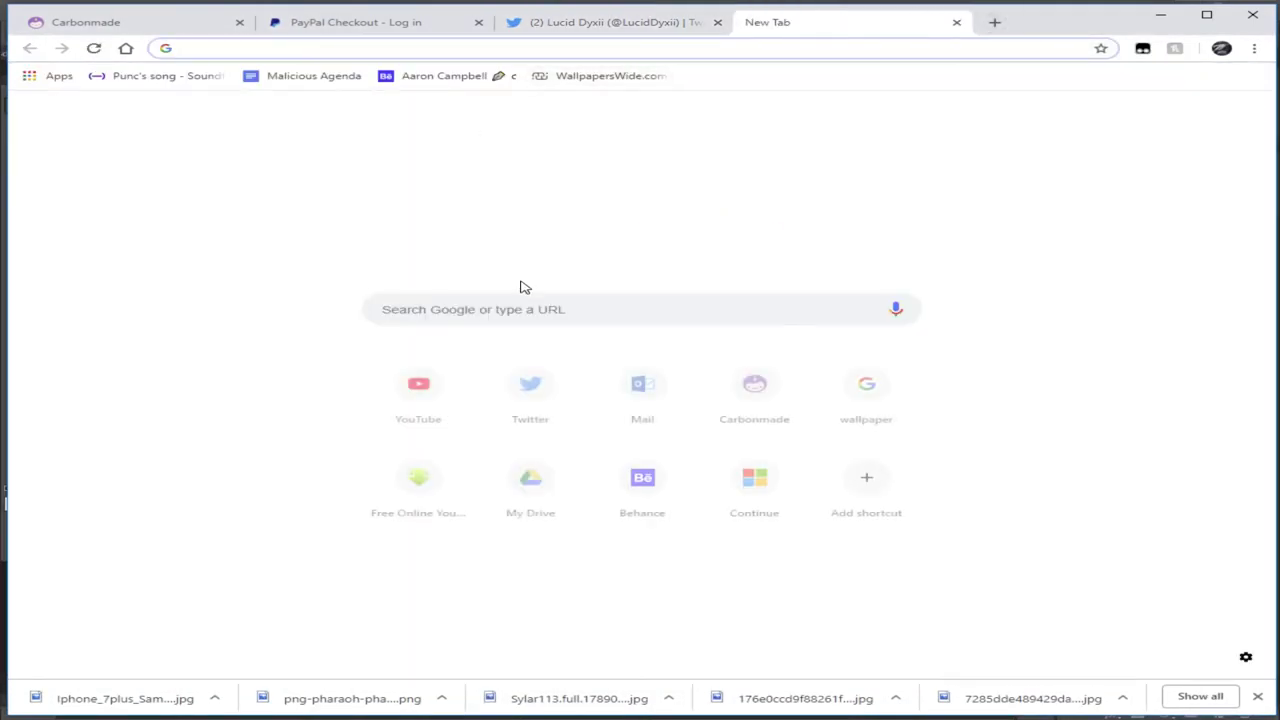
{"action": "type", "text": "carbon fiber texture"}
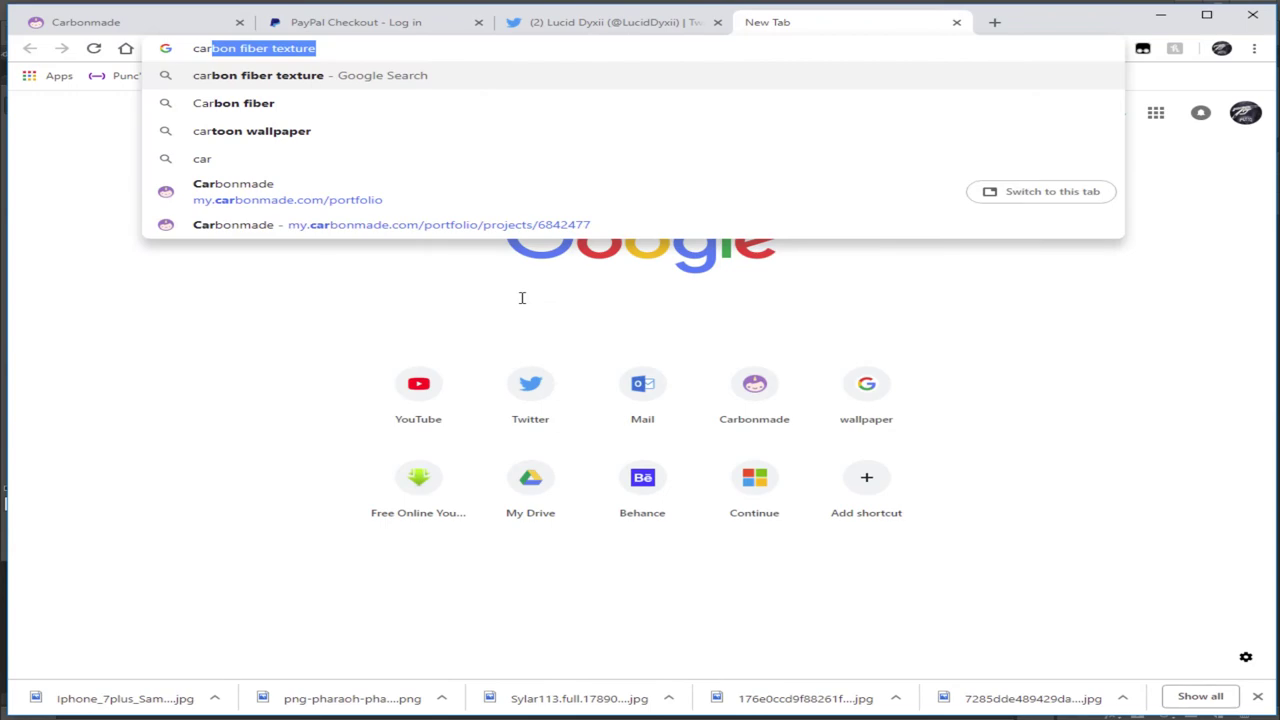
{"action": "key", "text": "Return"}
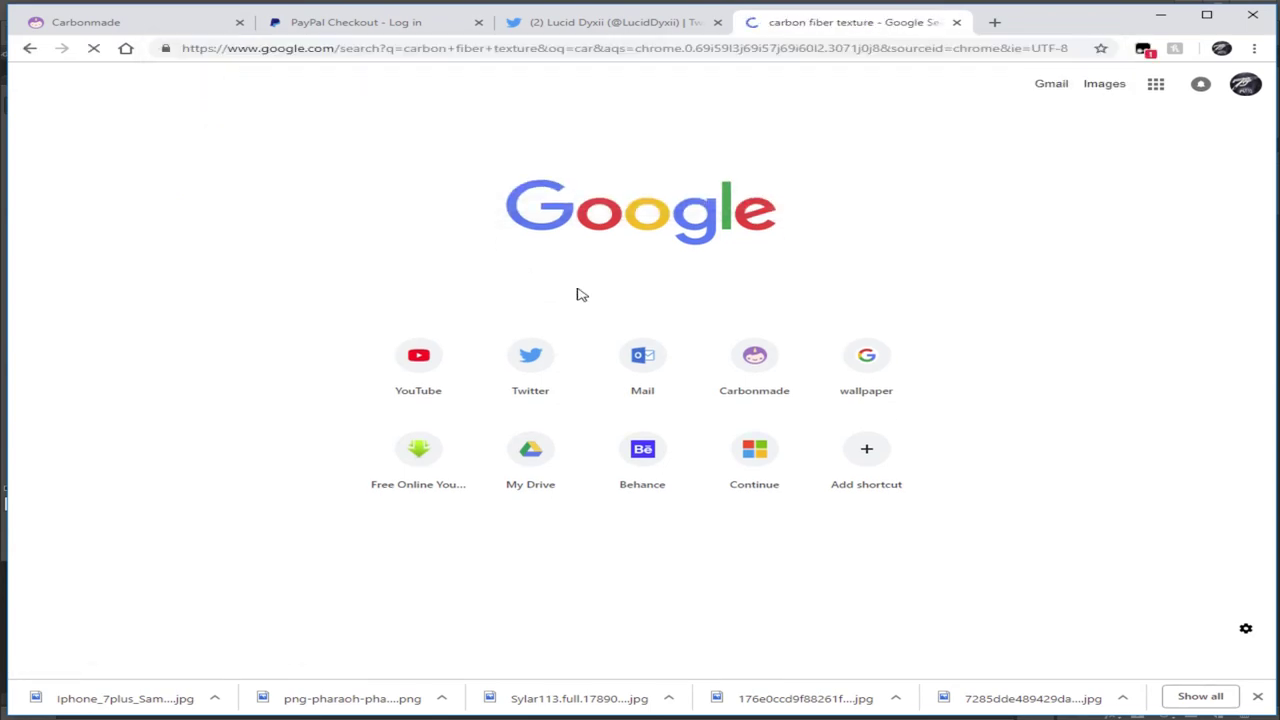
{"action": "left_click", "coordinate": [248, 143]}
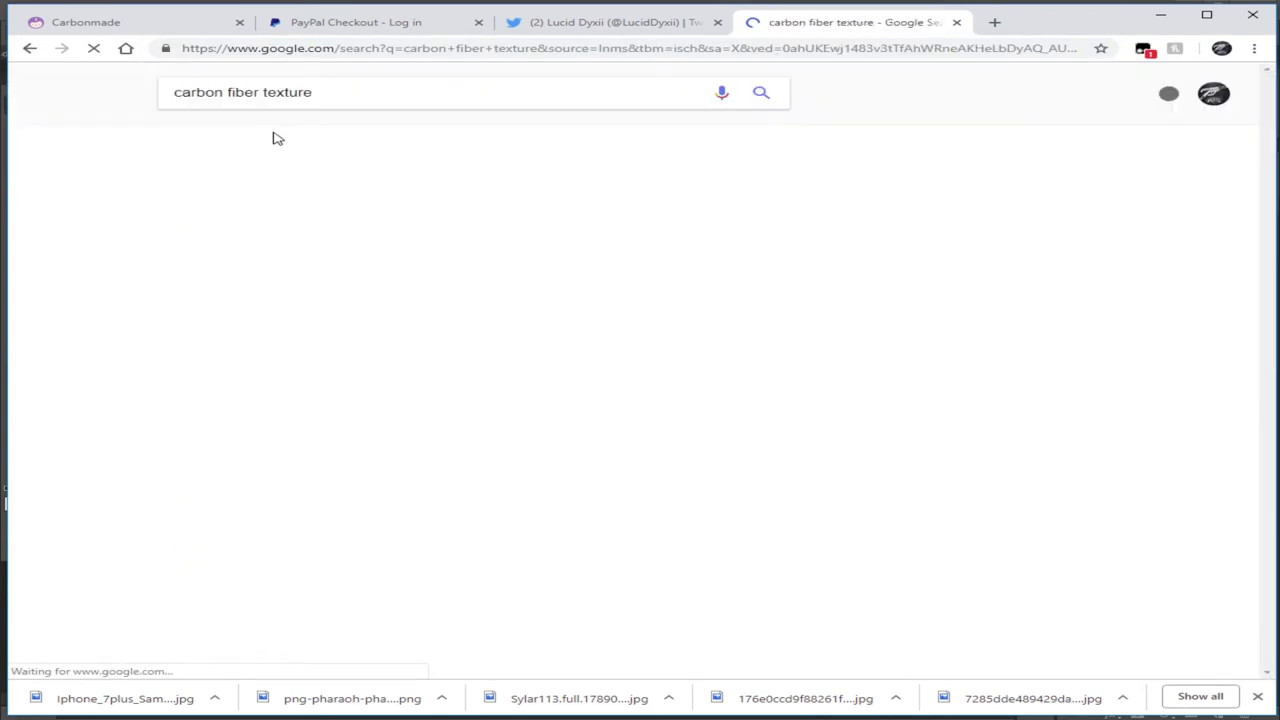
{"action": "scroll", "coordinate": [751, 449], "scroll_direction": "down", "scroll_amount": 2}
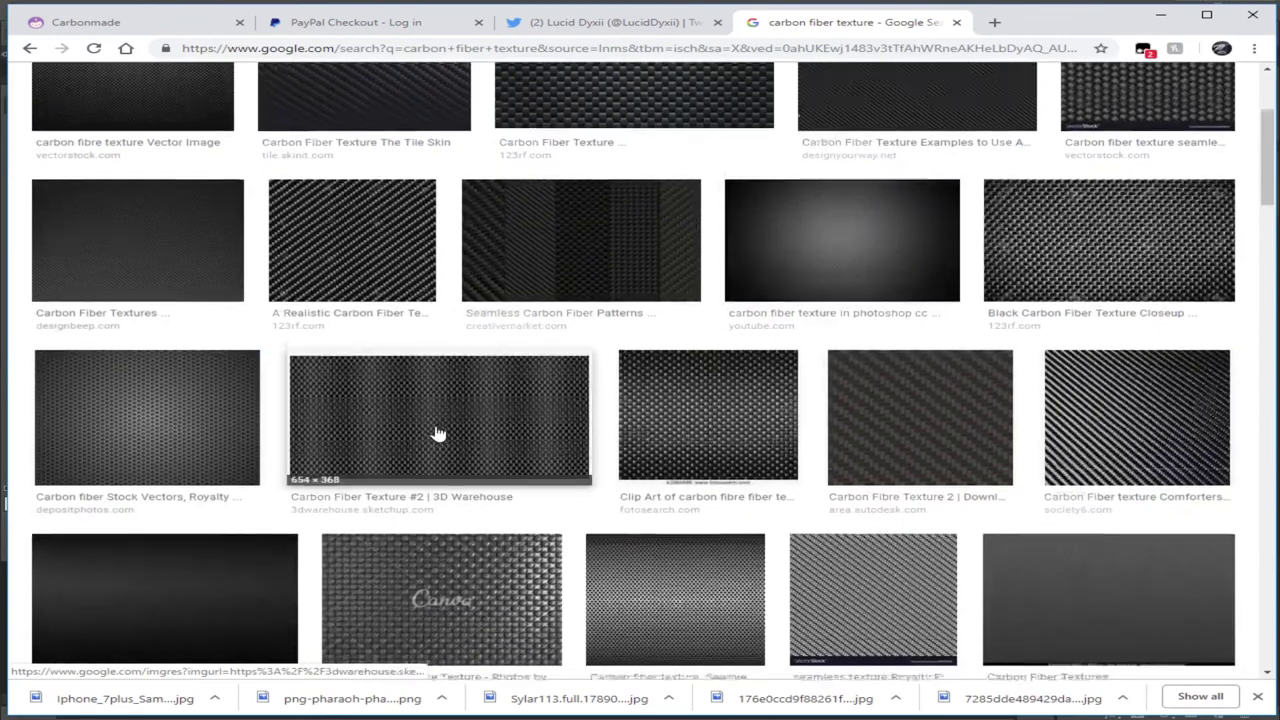
Copy the dark 1024 × 768 carbon fiber image from the freecreatives.com result and paste it into the banner in Photoshop
{"action": "scroll", "coordinate": [437, 434], "scroll_direction": "down", "scroll_amount": 4}
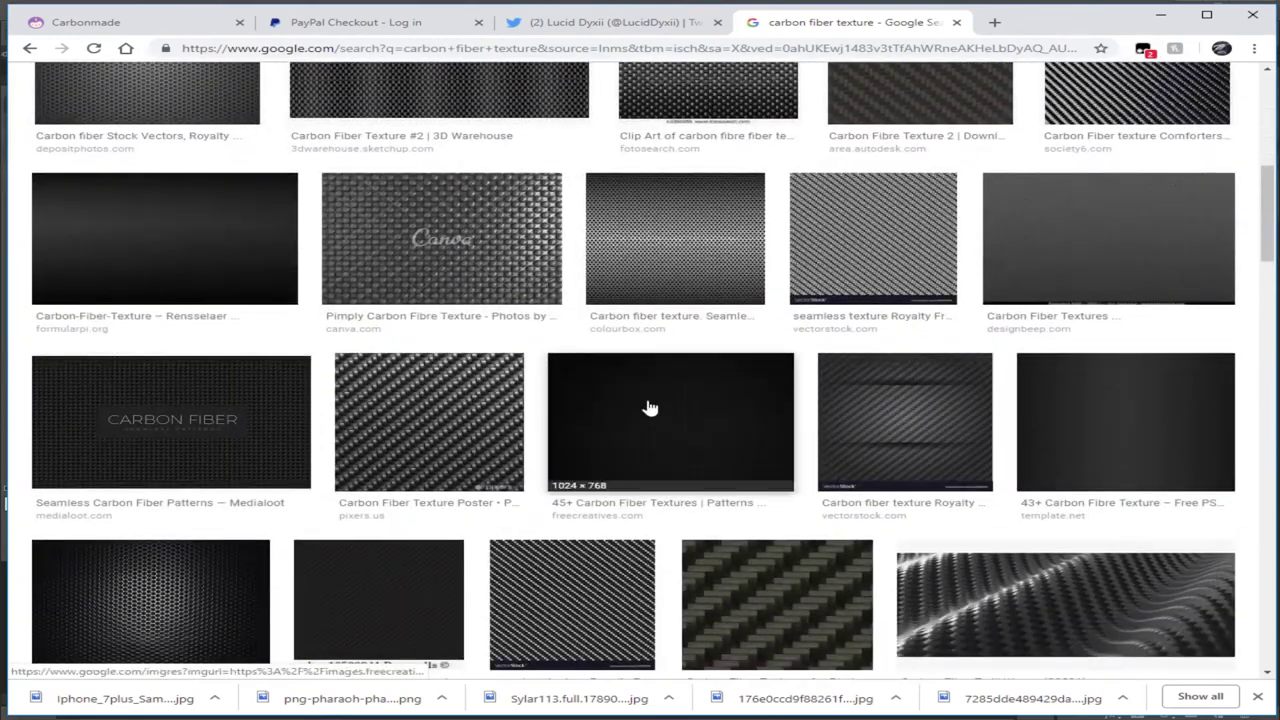
{"action": "left_click", "coordinate": [648, 407]}
{"action": "right_click", "coordinate": [450, 399]}
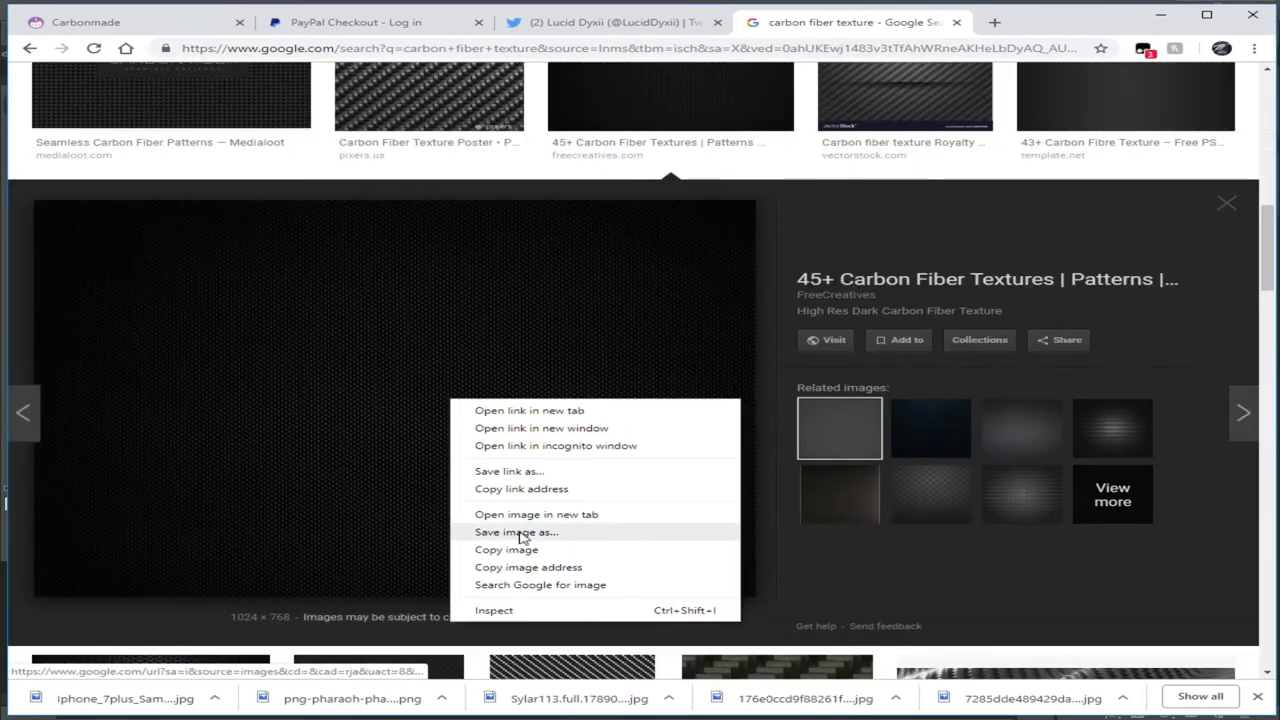
{"action": "left_click", "coordinate": [510, 550]}
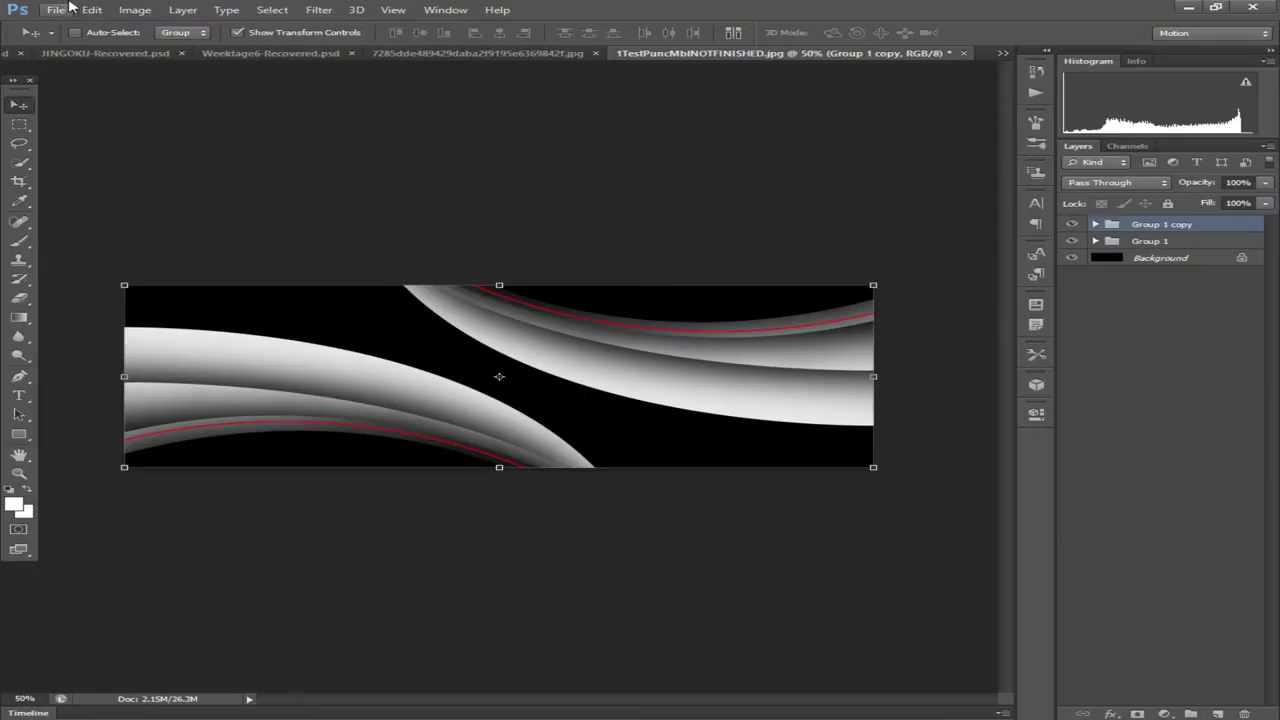
{"action": "left_click", "coordinate": [91, 9]}
{"action": "left_click", "coordinate": [130, 142]}
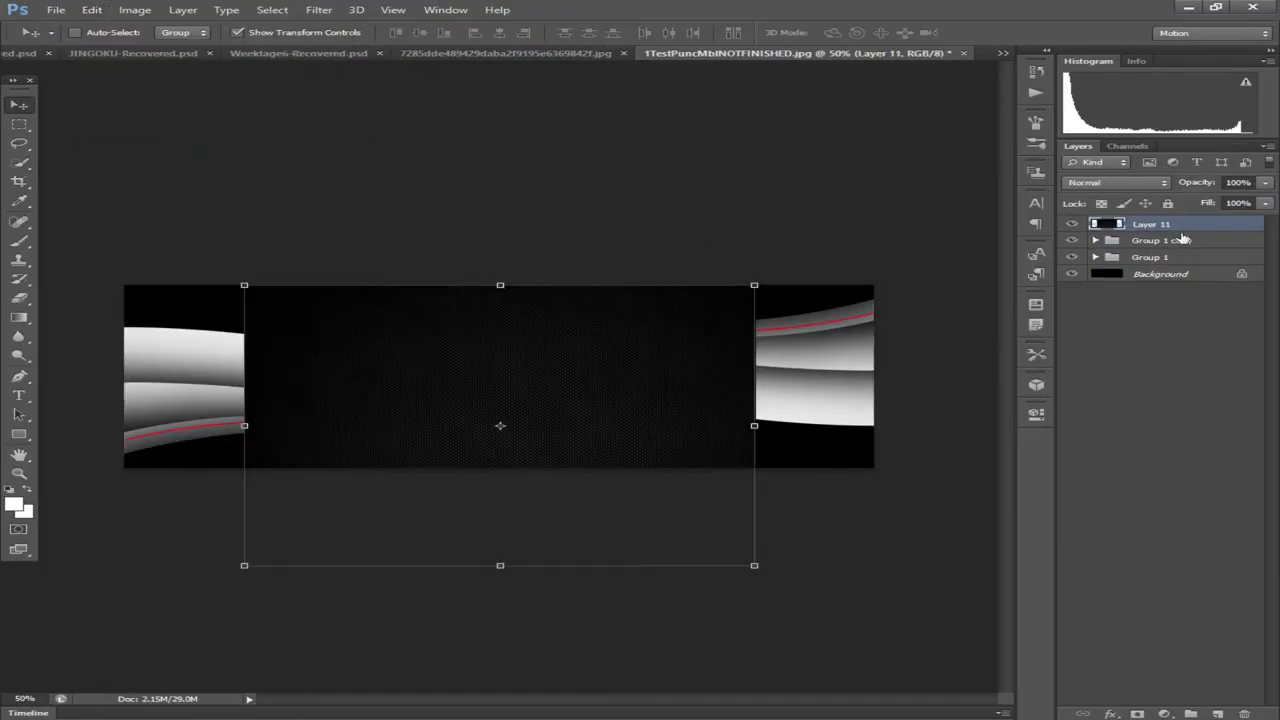
Place the carbon fiber layer beneath both band groups and stretch it to span the banner's full width, applying the transform
{"action": "left_click_drag", "start_coordinate": [1183, 239], "coordinate": [1178, 266]}
{"action": "left_click_drag", "start_coordinate": [645, 405], "coordinate": [773, 396]}
{"action": "left_click_drag", "start_coordinate": [362, 414], "coordinate": [124, 412]}
{"action": "left_click", "coordinate": [19, 104]}
{"action": "left_click", "coordinate": [574, 270]}
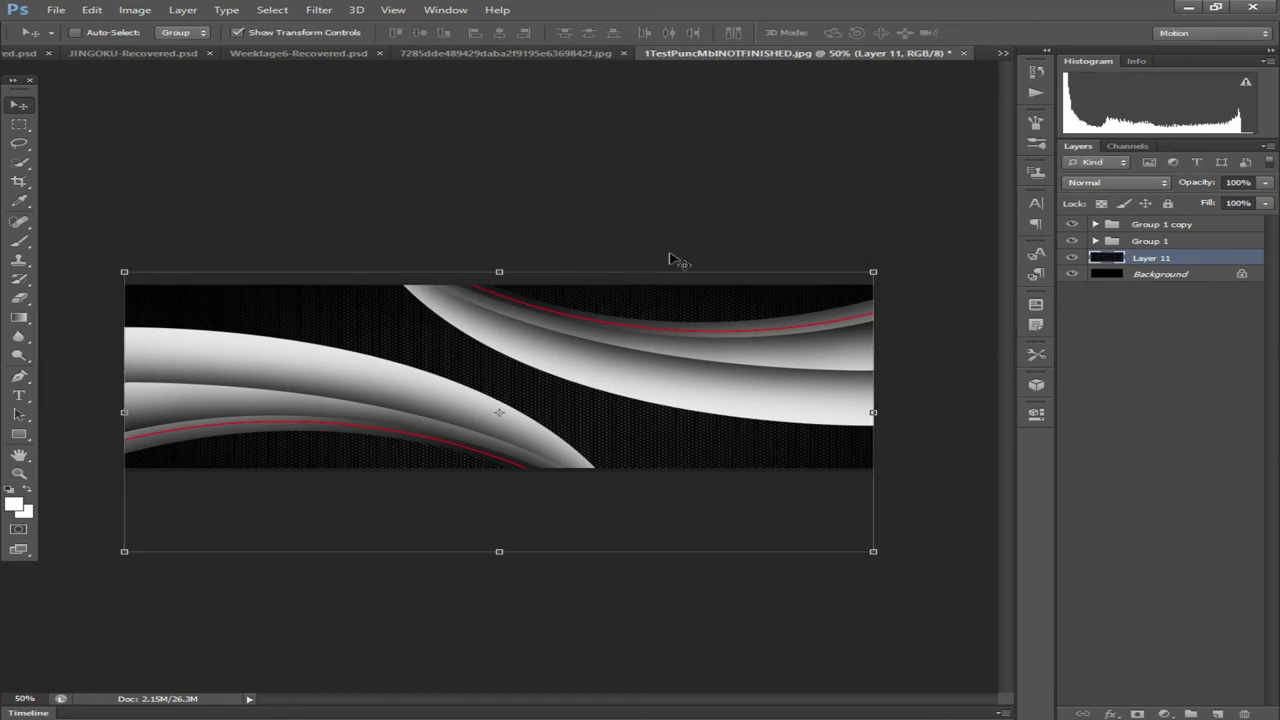
Lower the carbon fiber layer's opacity to 62% and add a new layer above it for a Pen tool path
{"action": "left_click", "coordinate": [1186, 277]}
{"action": "left_click", "coordinate": [1140, 258]}
{"action": "left_click", "coordinate": [1264, 184]}
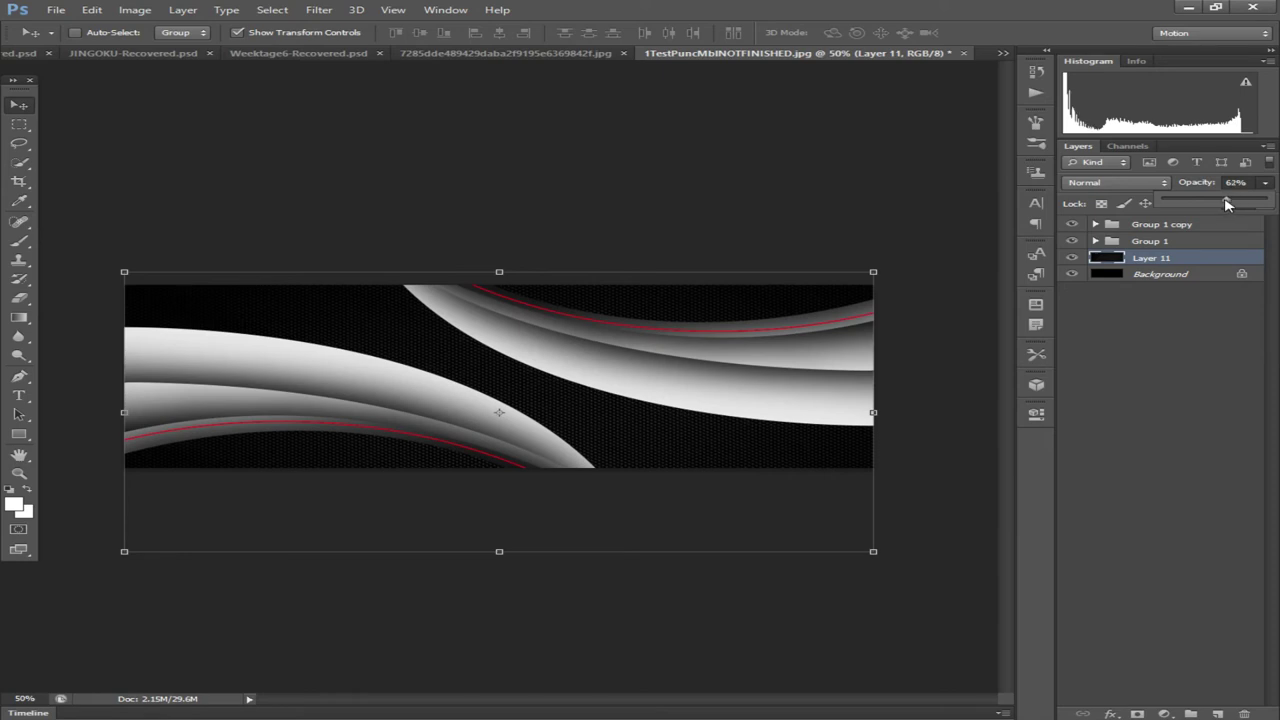
{"action": "left_click", "coordinate": [1216, 714]}
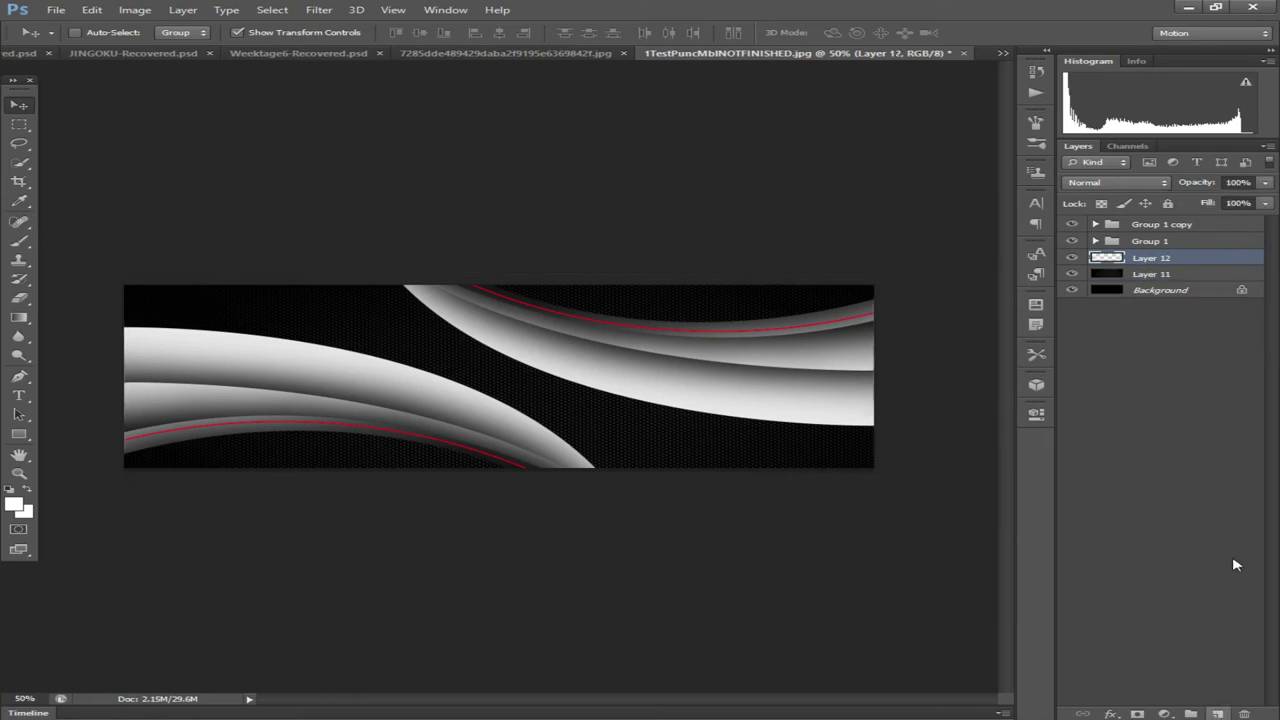
{"action": "left_click", "coordinate": [19, 377]}
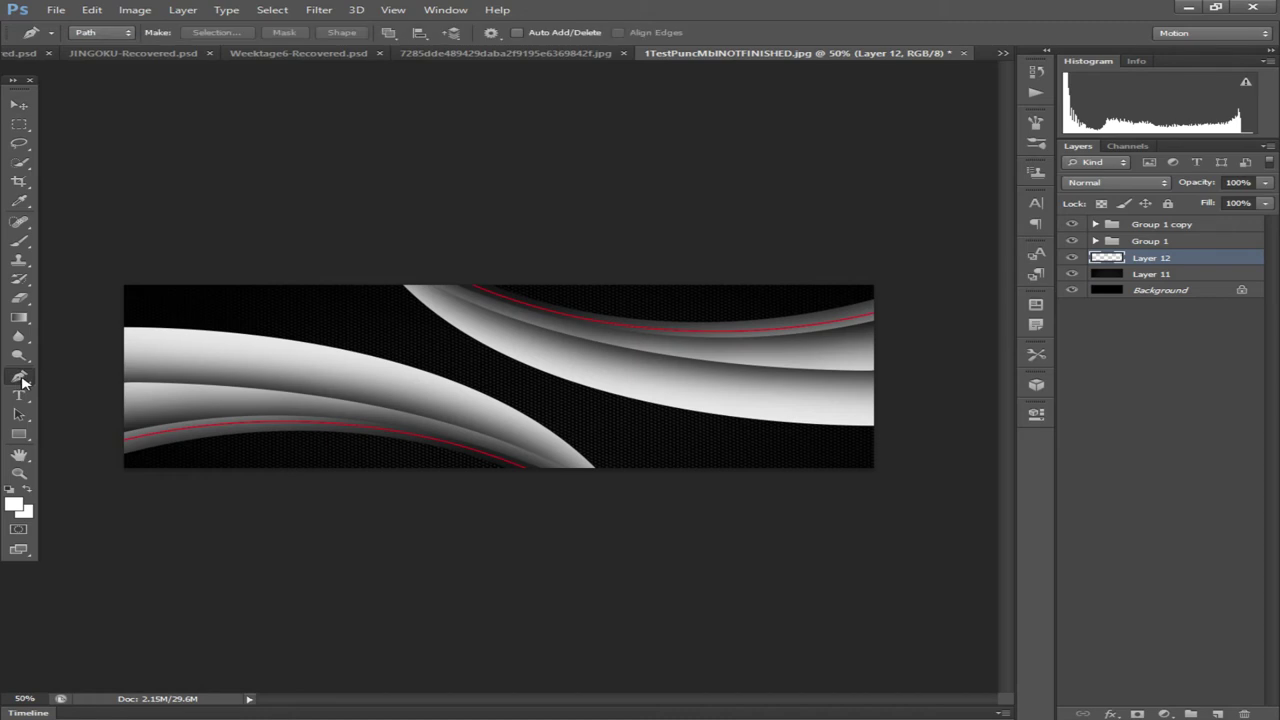
{"action": "left_click", "coordinate": [636, 494]}
{"action": "left_click_drag", "start_coordinate": [567, 401], "coordinate": [492, 352]}
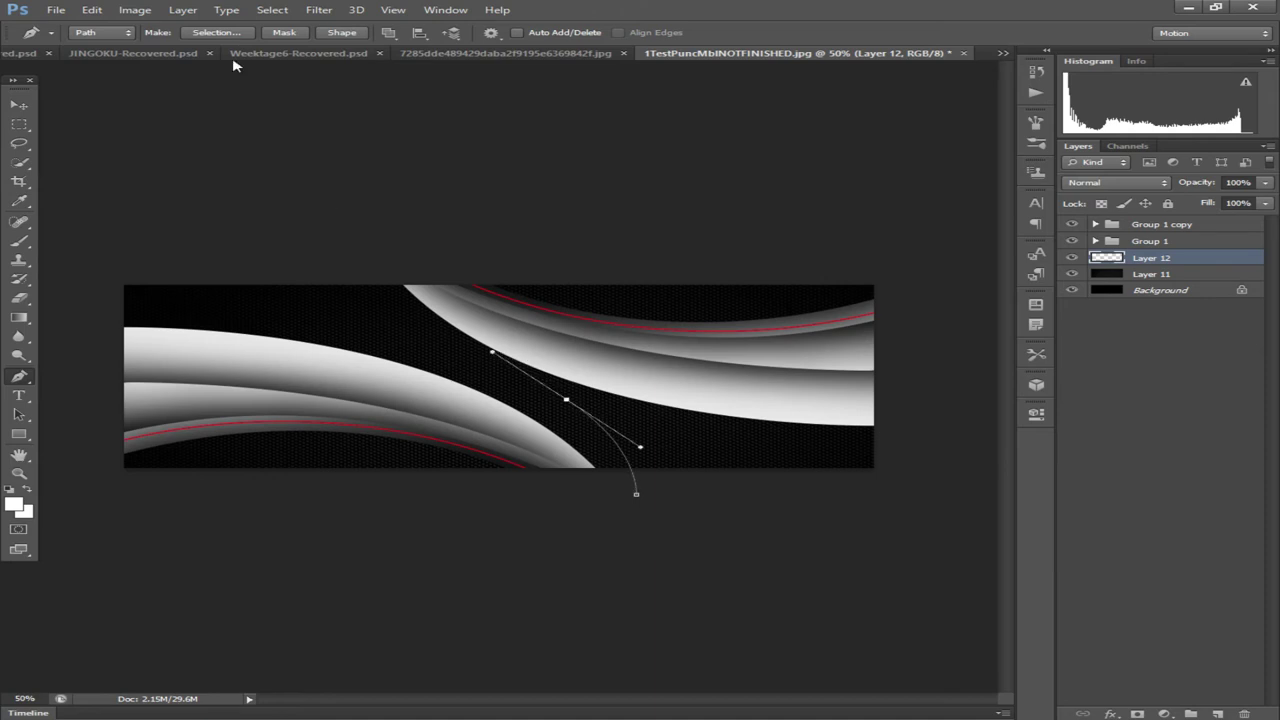
{"action": "left_click", "coordinate": [100, 9]}
{"action": "left_click", "coordinate": [110, 47]}
{"action": "left_click", "coordinate": [100, 9]}
{"action": "left_click", "coordinate": [110, 47]}
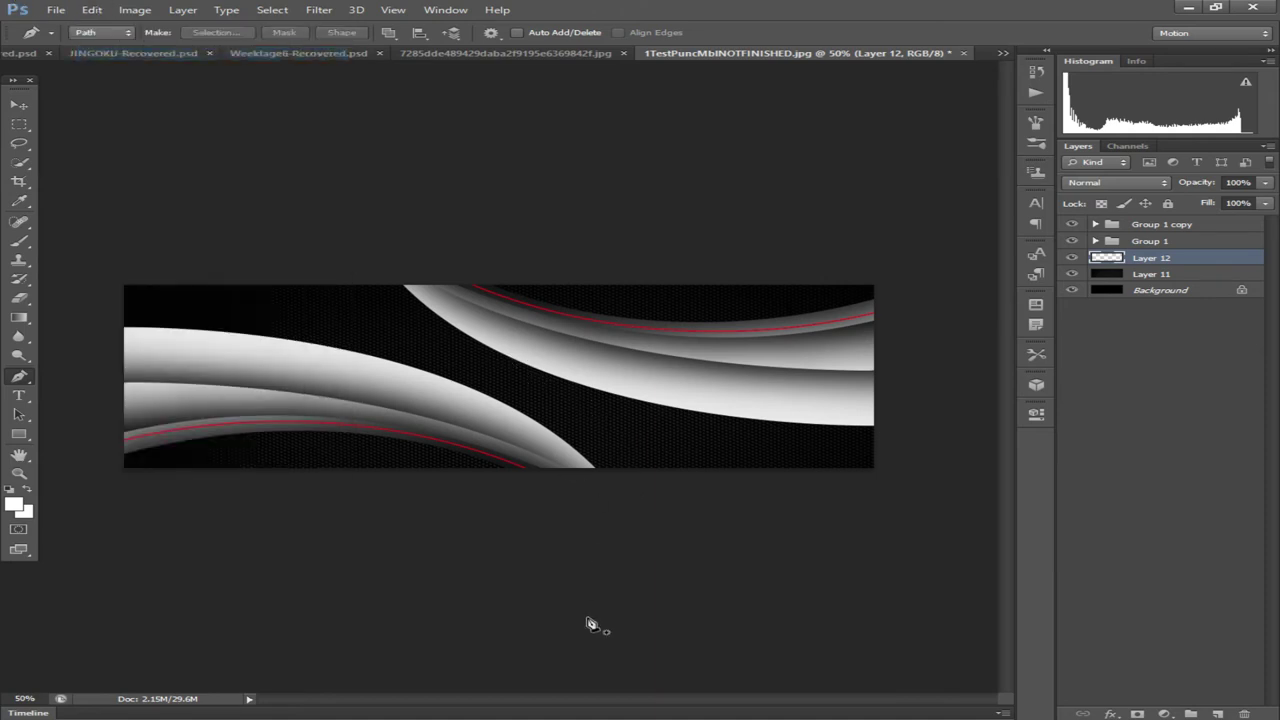
Draw a closed, pointed curved path between the bands toward the banner's lower-right corner and convert it to a selection with 0 px feather
{"action": "left_click", "coordinate": [539, 537]}
{"action": "left_click_drag", "start_coordinate": [539, 396], "coordinate": [342, 316]}
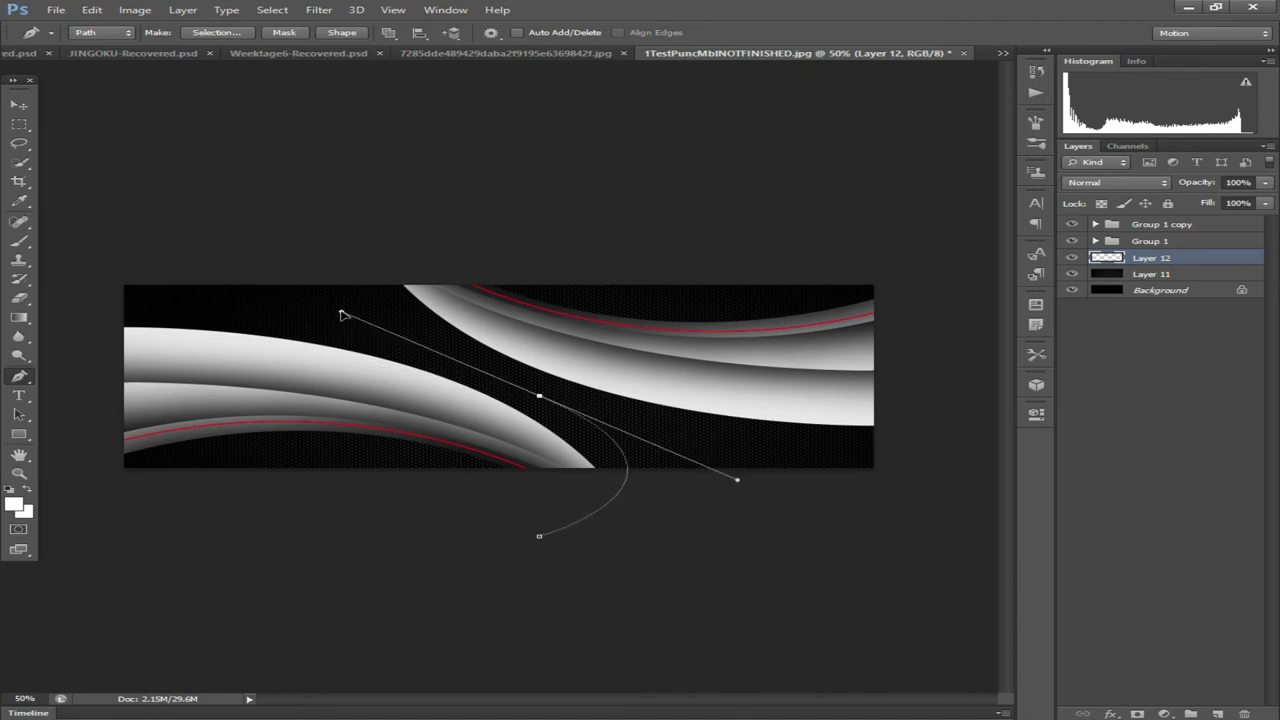
{"action": "left_click", "coordinate": [539, 397]}
{"action": "left_click_drag", "start_coordinate": [942, 440], "coordinate": [982, 403]}
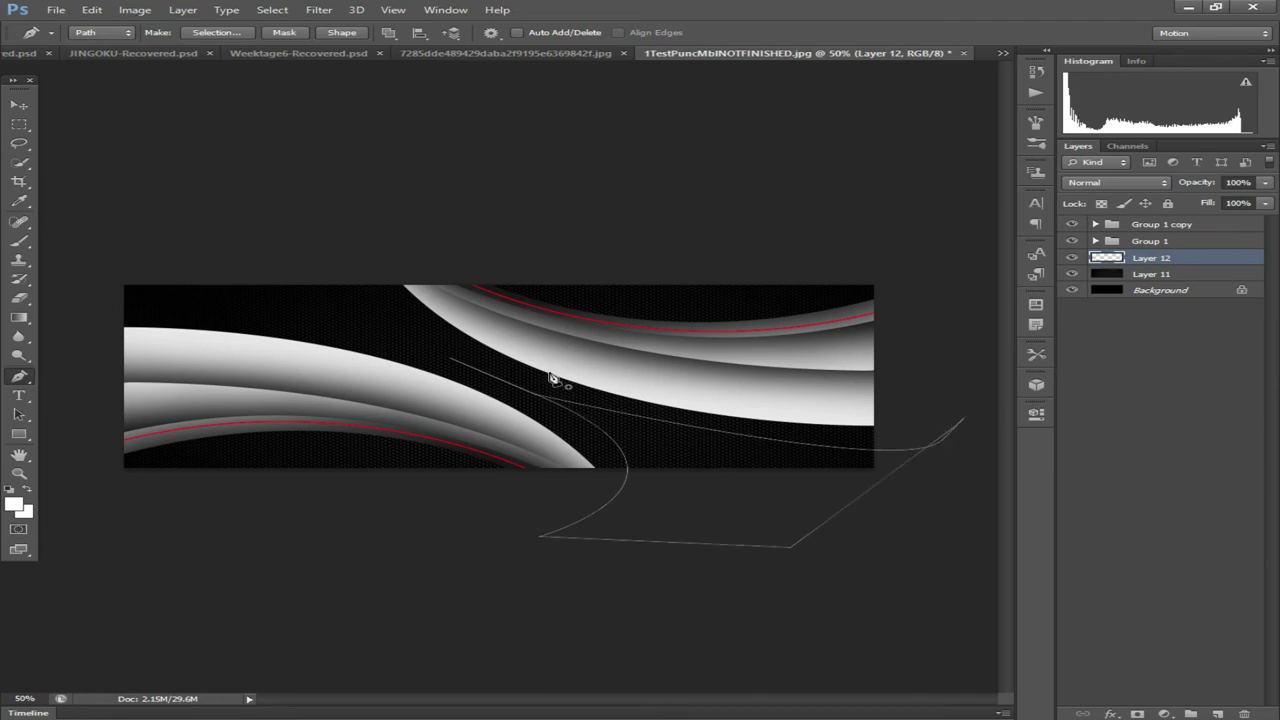
{"action": "left_click", "coordinate": [216, 32]}
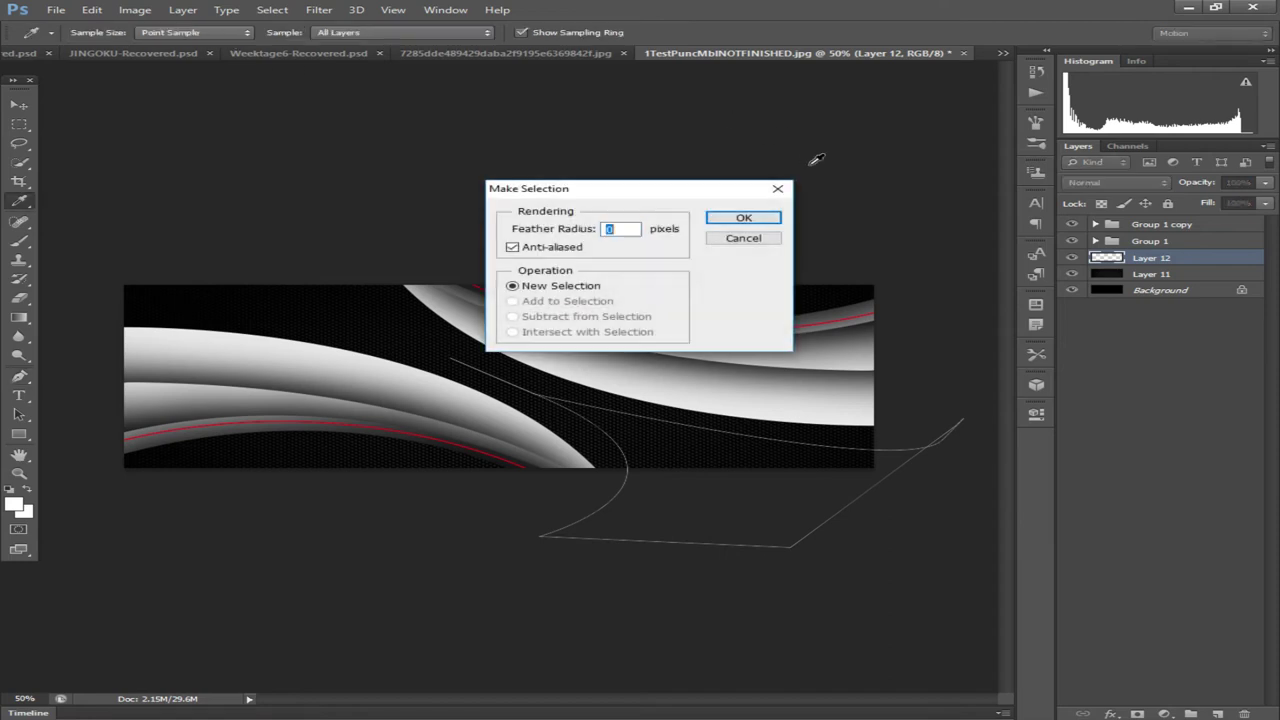
{"action": "left_click", "coordinate": [737, 224]}
Fill the selection with medium gray on Layer 12 and deselect it
{"action": "left_click", "coordinate": [14, 505]}
{"action": "left_click_drag", "start_coordinate": [660, 563], "coordinate": [574, 563]}
{"action": "left_click", "coordinate": [1047, 472]}
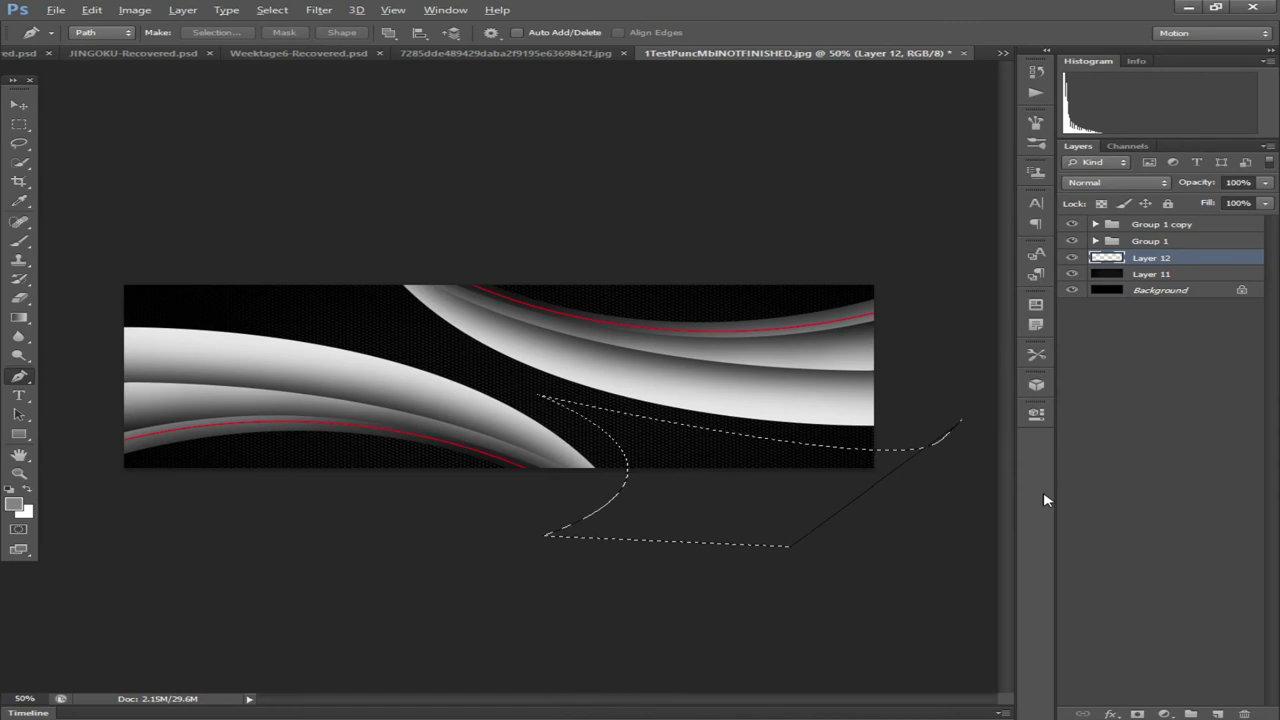
{"action": "key", "text": "alt+BackSpace"}
{"action": "left_click", "coordinate": [19, 104]}
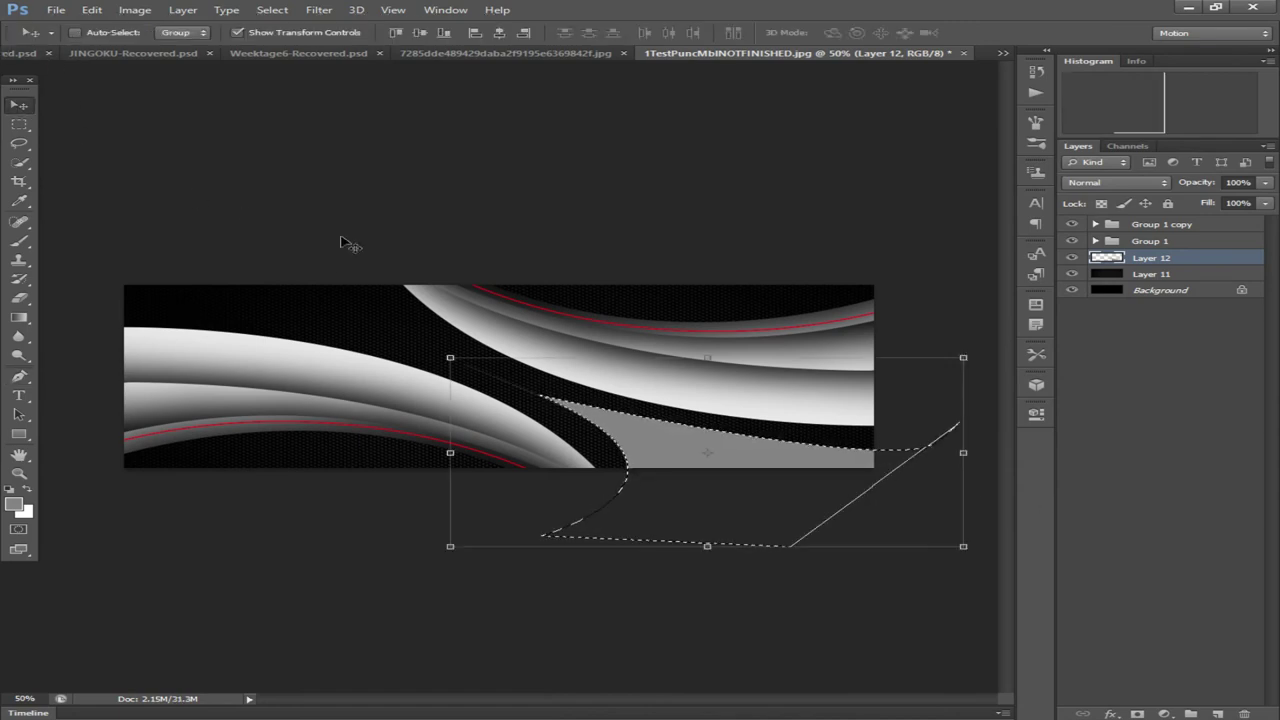
{"action": "key", "text": "ctrl+d"}
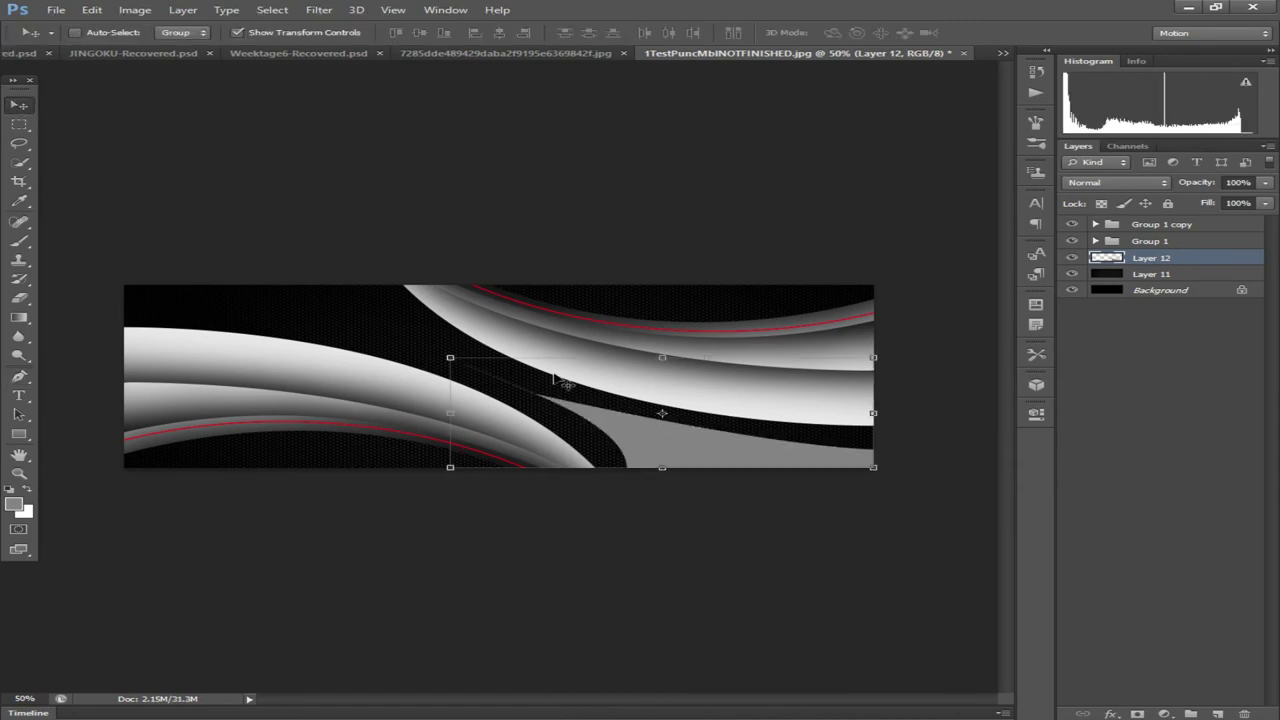
Erase the thin stray line extending from the gray shape's pointed tip
{"action": "key", "text": "ctrl+plus"}
{"action": "key", "text": "ctrl+plus"}
{"action": "key", "text": "ctrl+plus"}
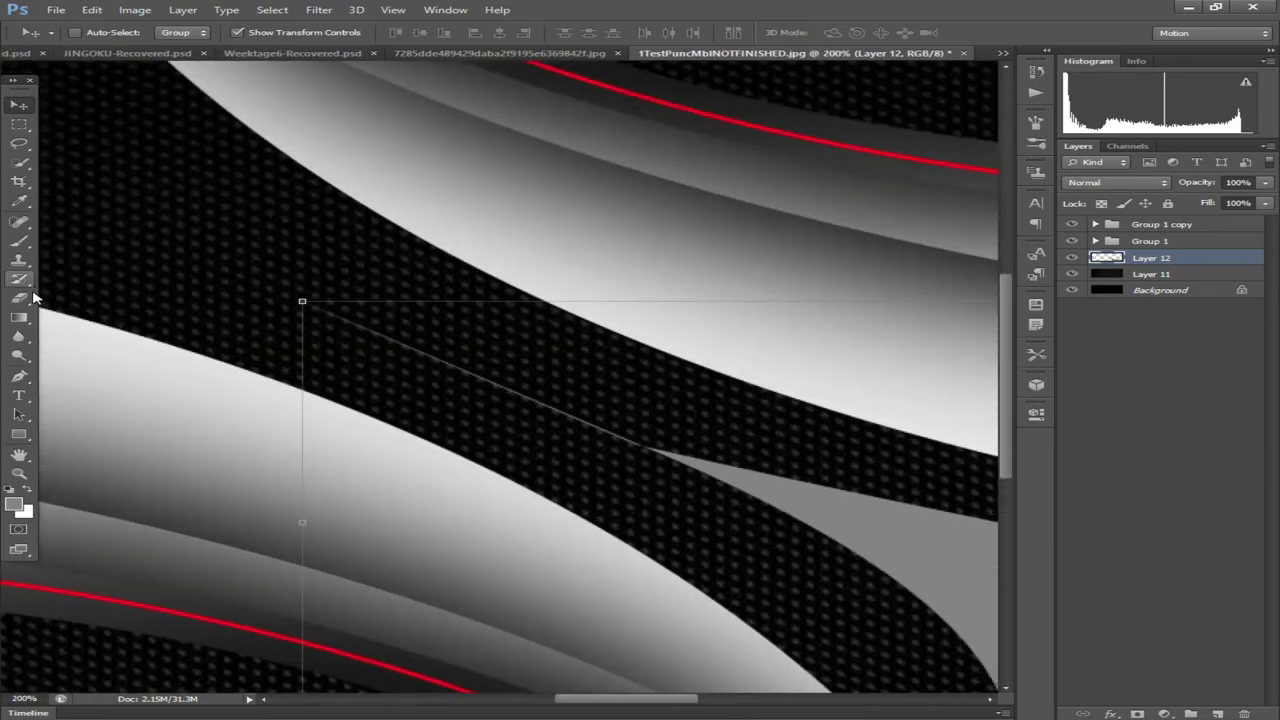
{"action": "left_click", "coordinate": [19, 297]}
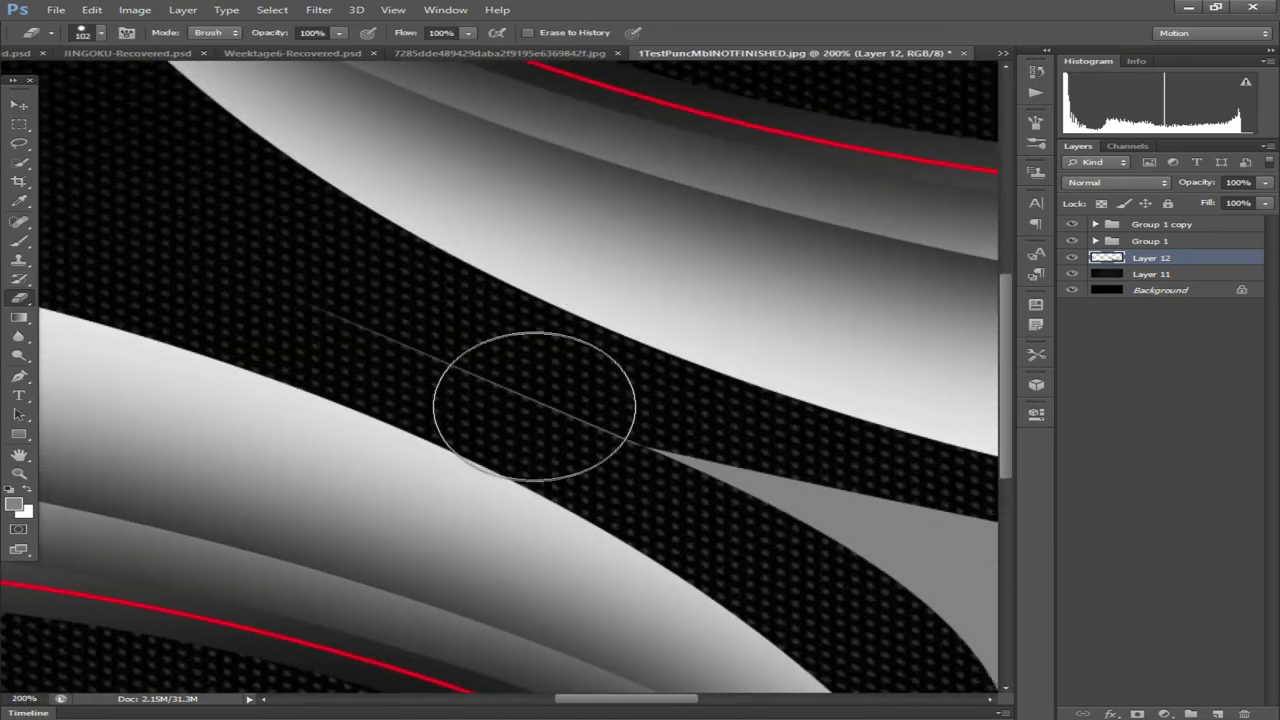
{"action": "mouse_move", "coordinate": [534, 400]}
{"action": "left_mouse_down"}
{"action": "mouse_move", "coordinate": [277, 328]}
{"action": "mouse_move", "coordinate": [143, 294]}
{"action": "left_mouse_up"}
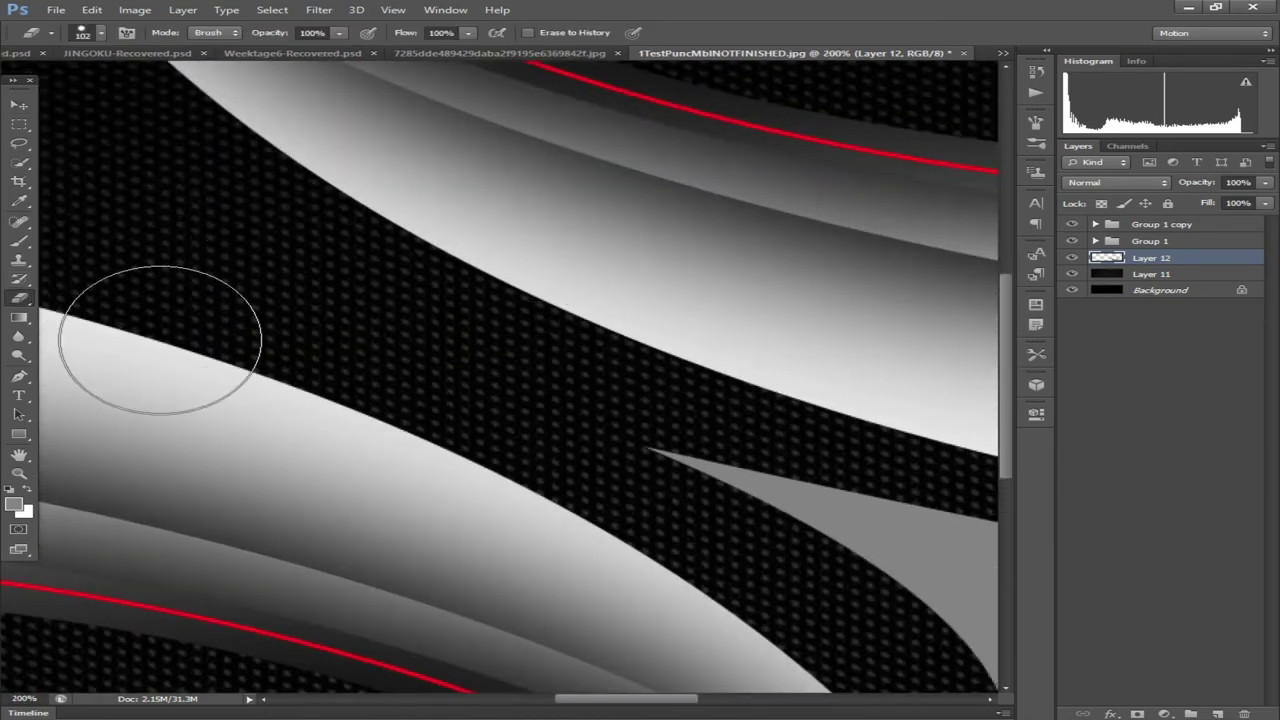
{"action": "key", "text": "ctrl+minus"}
{"action": "key", "text": "ctrl+minus"}
{"action": "key", "text": "ctrl+minus"}
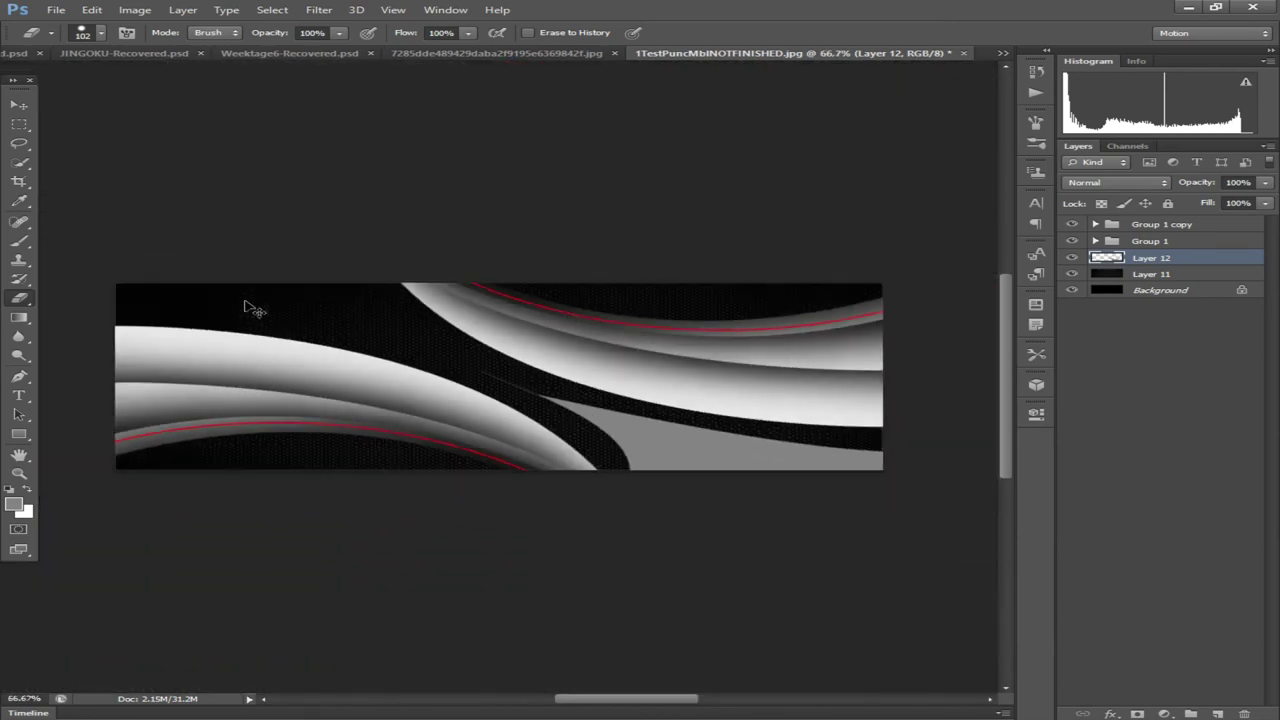
{"action": "left_click", "coordinate": [18, 106]}
Brush white (ffffff) highlights along the gray shape's upper and right edges on a new layer clipped to Layer 12
{"action": "key", "text": "ctrl+plus"}
{"action": "key", "text": "ctrl+minus"}
{"action": "key", "text": "ctrl+plus"}
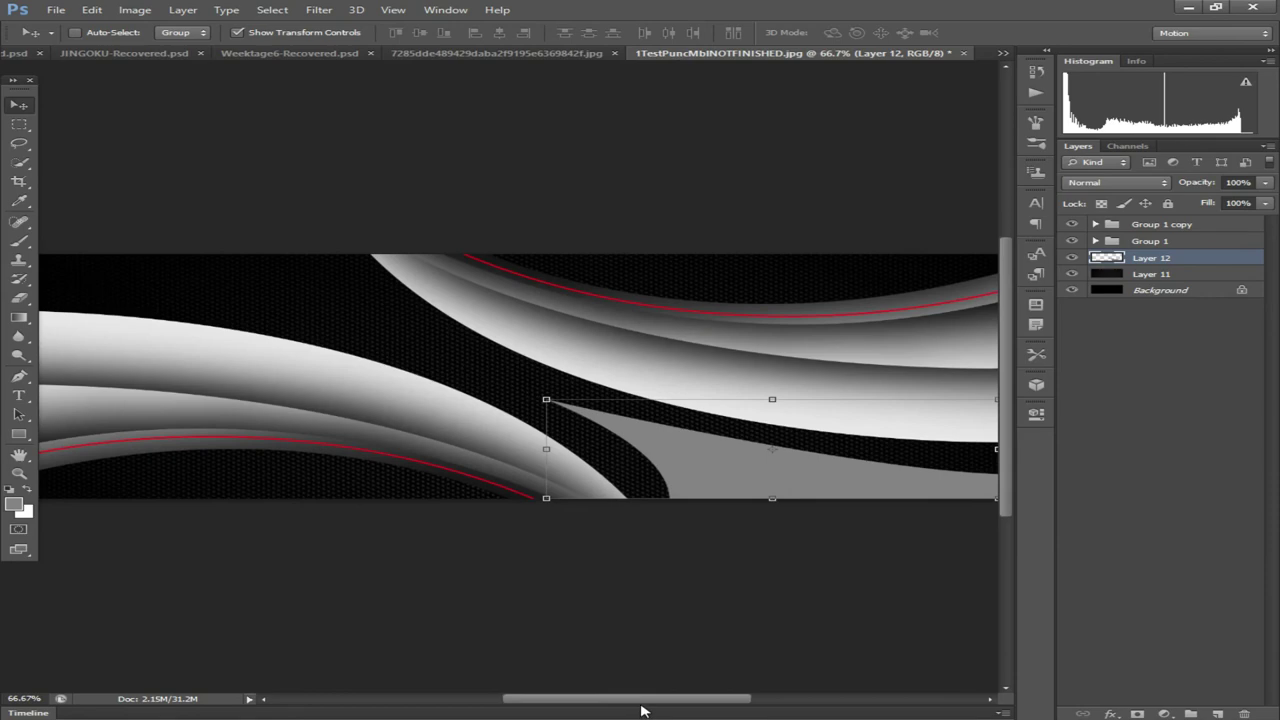
{"action": "left_click_drag", "start_coordinate": [643, 700], "coordinate": [704, 700]}
{"action": "left_click", "coordinate": [16, 376]}
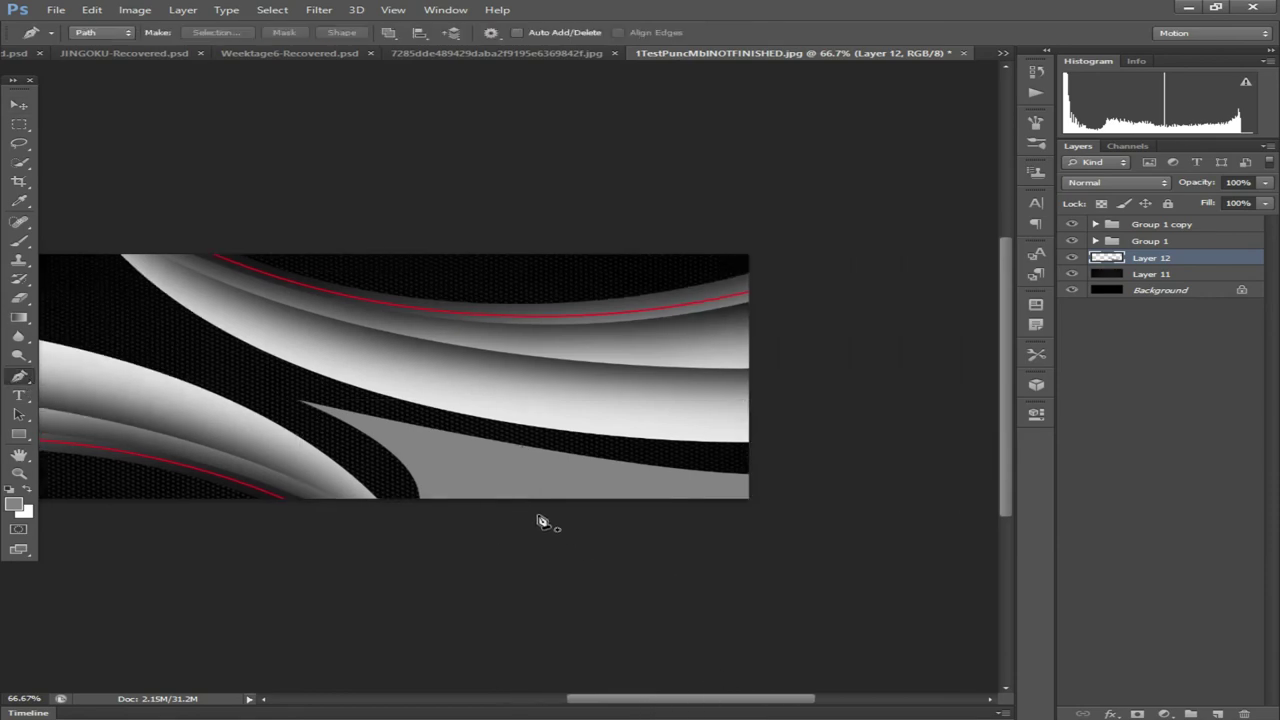
{"action": "left_click", "coordinate": [18, 242]}
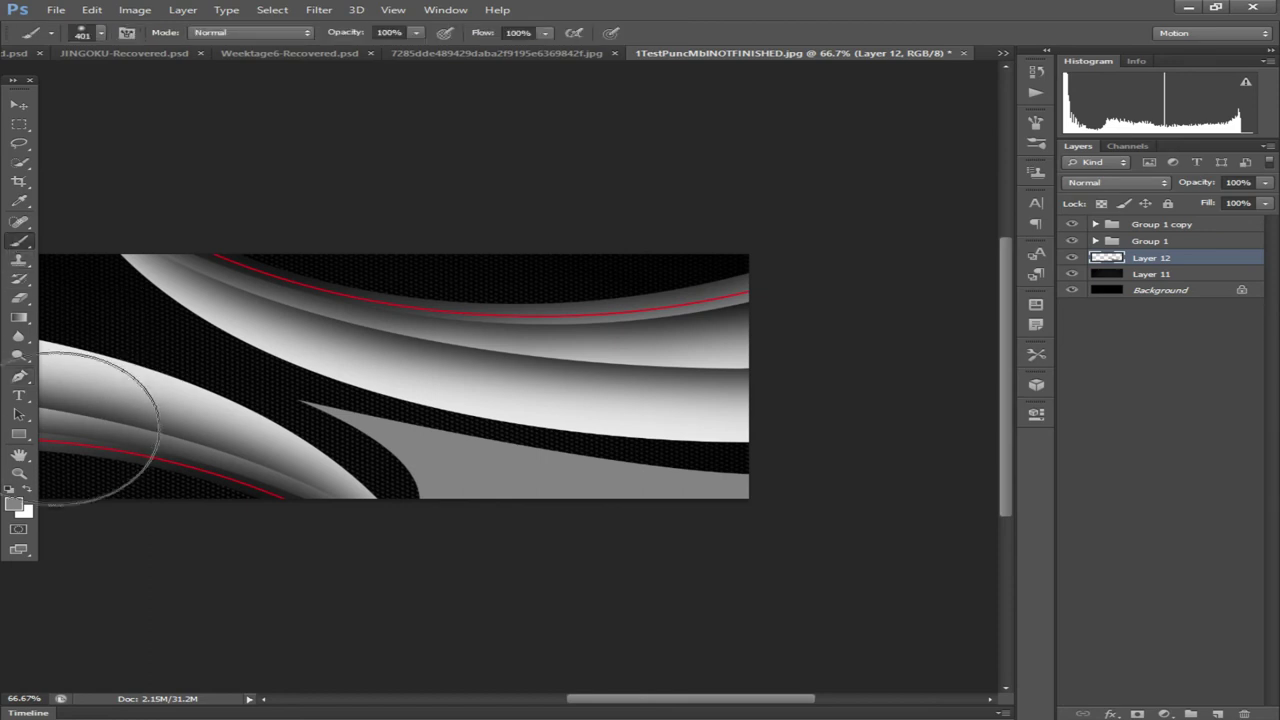
{"action": "left_click", "coordinate": [14, 504]}
{"action": "left_click_drag", "start_coordinate": [607, 479], "coordinate": [574, 481]}
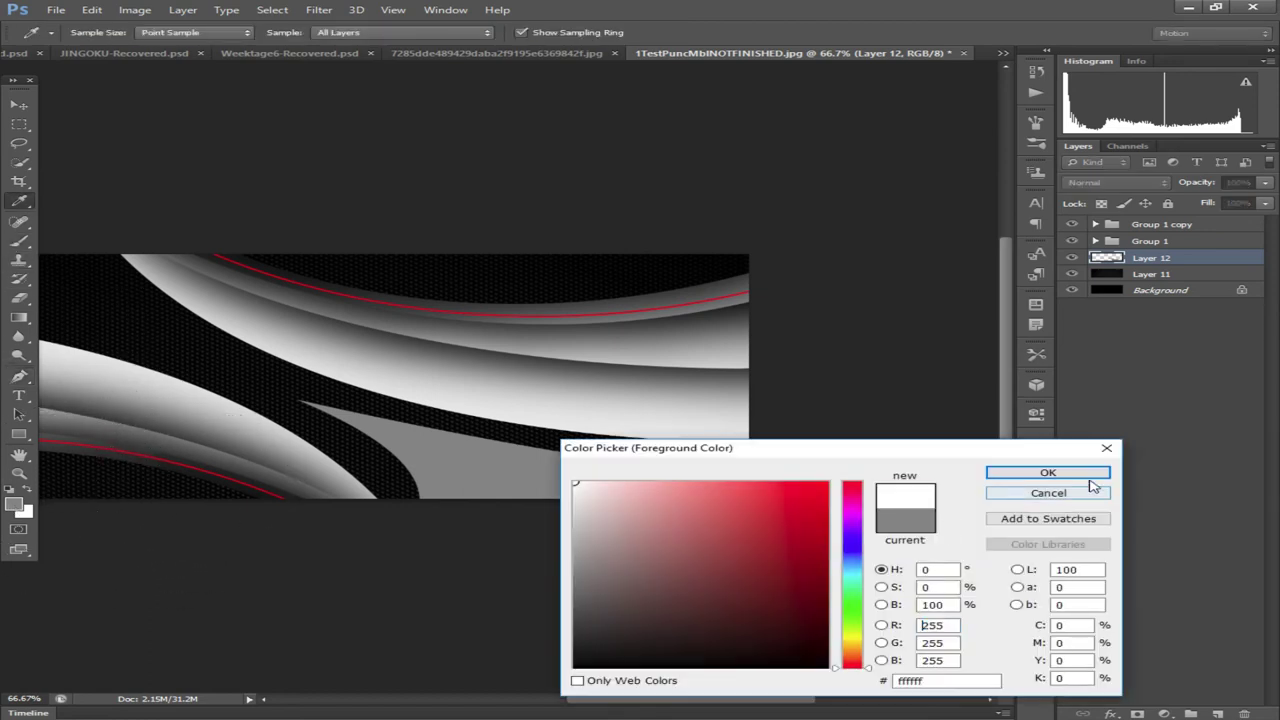
{"action": "left_click", "coordinate": [1047, 472]}
{"action": "left_click", "coordinate": [1217, 713]}
{"action": "right_click", "coordinate": [1174, 260]}
{"action": "left_click", "coordinate": [945, 342]}
{"action": "mouse_move", "coordinate": [757, 431]}
{"action": "left_mouse_down"}
{"action": "mouse_move", "coordinate": [486, 337]}
{"action": "mouse_move", "coordinate": [357, 323]}
{"action": "mouse_move", "coordinate": [335, 334]}
{"action": "left_mouse_up"}
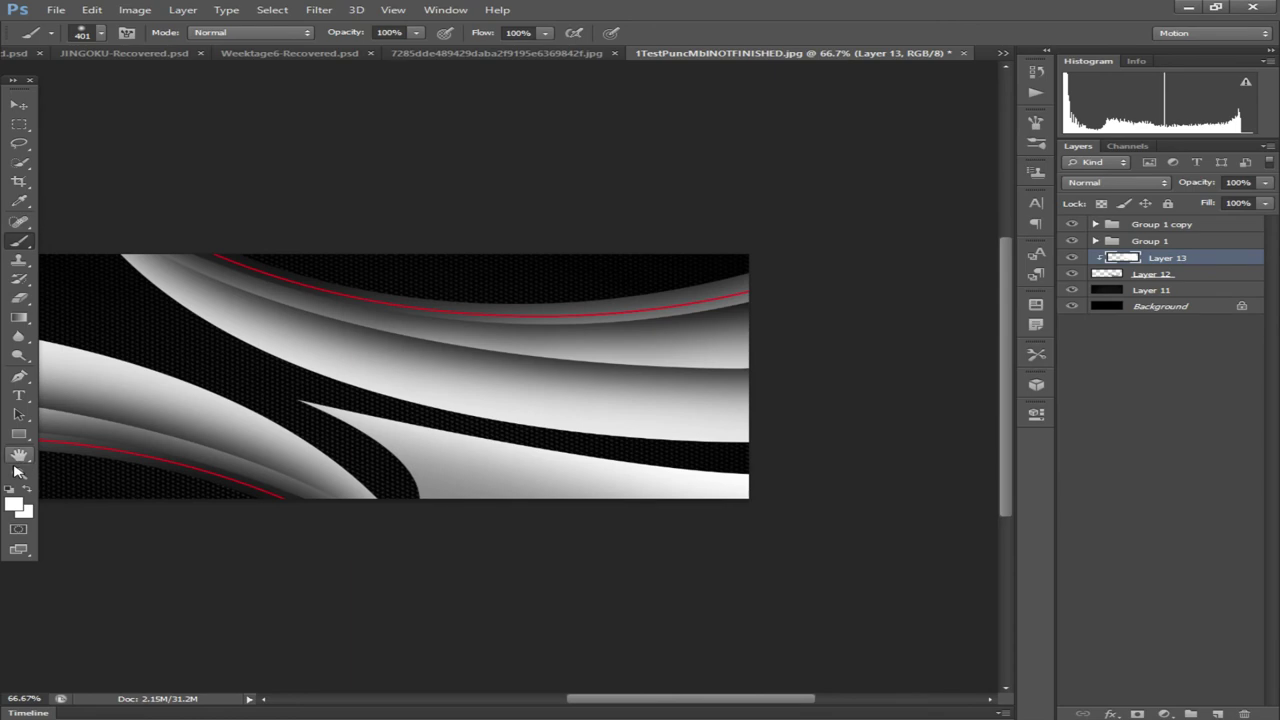
Brush black shading along the shape's lower-left edge on another new clipped layer and set that layer's opacity to 75%
{"action": "left_click", "coordinate": [15, 510]}
{"action": "left_click", "coordinate": [575, 667]}
{"action": "right_click", "coordinate": [518, 652]}
{"action": "key", "text": "Escape"}
{"action": "left_click", "coordinate": [1023, 476]}
{"action": "left_click", "coordinate": [1217, 714]}
{"action": "right_click", "coordinate": [1164, 264]}
{"action": "left_click", "coordinate": [1062, 340]}
{"action": "mouse_move", "coordinate": [323, 517]}
{"action": "left_mouse_down"}
{"action": "mouse_move", "coordinate": [240, 486]}
{"action": "mouse_move", "coordinate": [270, 468]}
{"action": "mouse_move", "coordinate": [265, 478]}
{"action": "mouse_move", "coordinate": [430, 560]}
{"action": "mouse_move", "coordinate": [563, 594]}
{"action": "mouse_move", "coordinate": [571, 557]}
{"action": "left_mouse_up"}
{"action": "mouse_move", "coordinate": [488, 591]}
{"action": "left_mouse_down"}
{"action": "mouse_move", "coordinate": [575, 566]}
{"action": "mouse_move", "coordinate": [466, 529]}
{"action": "left_mouse_up"}
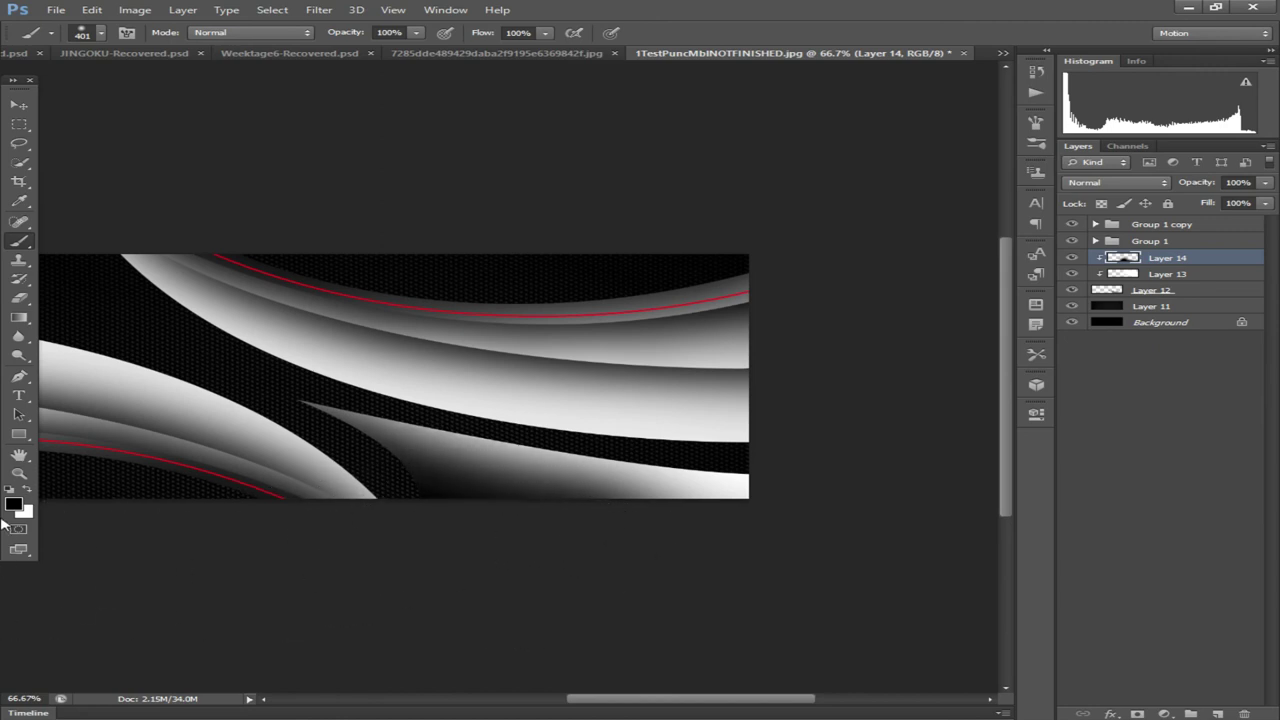
{"action": "left_click", "coordinate": [1265, 182]}
{"action": "left_click_drag", "start_coordinate": [1260, 205], "coordinate": [1236, 203]}
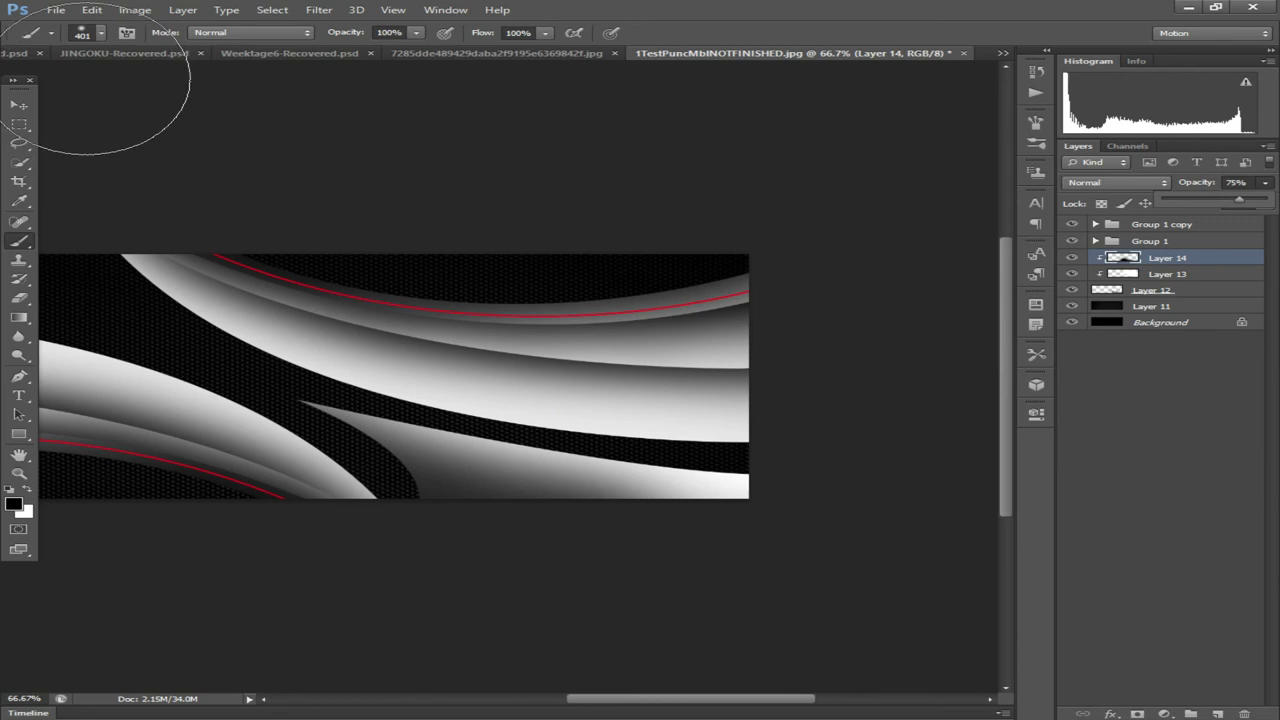
Select the white highlight layer, Layer 13, and set the foreground color to white (ffffff)
{"action": "left_click", "coordinate": [1188, 276]}
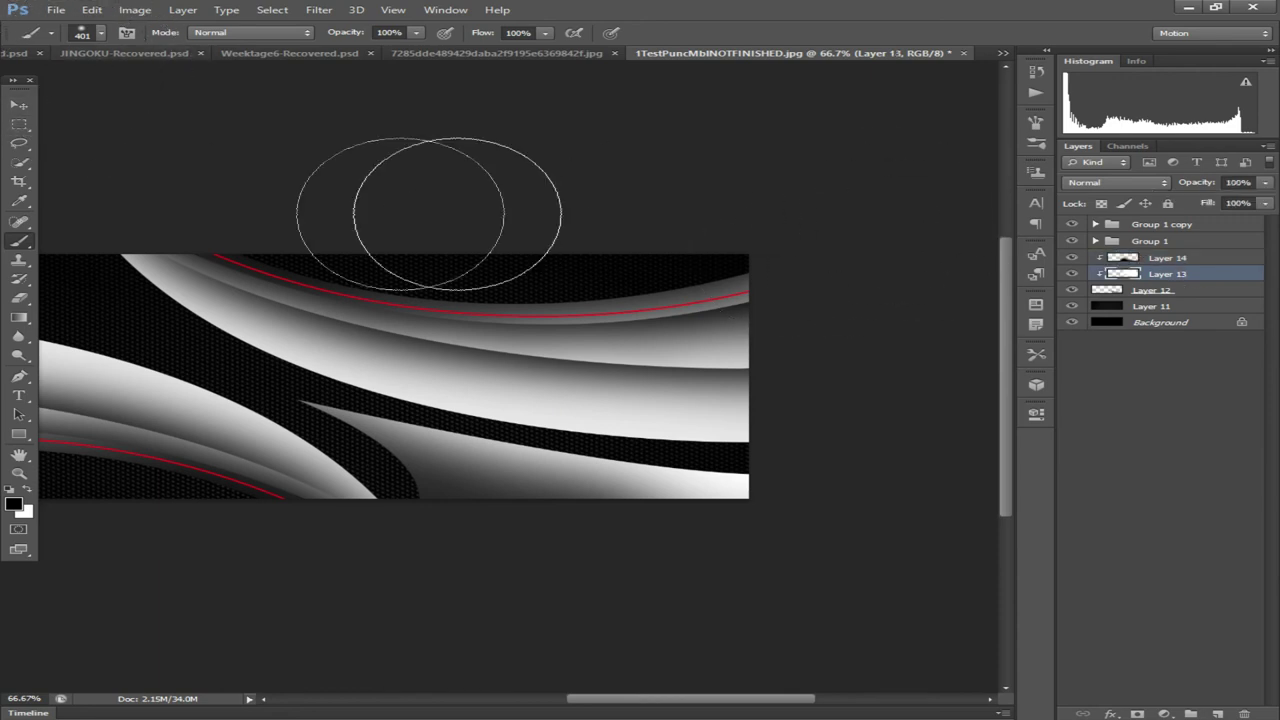
{"action": "left_click", "coordinate": [12, 504]}
{"action": "type", "text": "ffffff"}
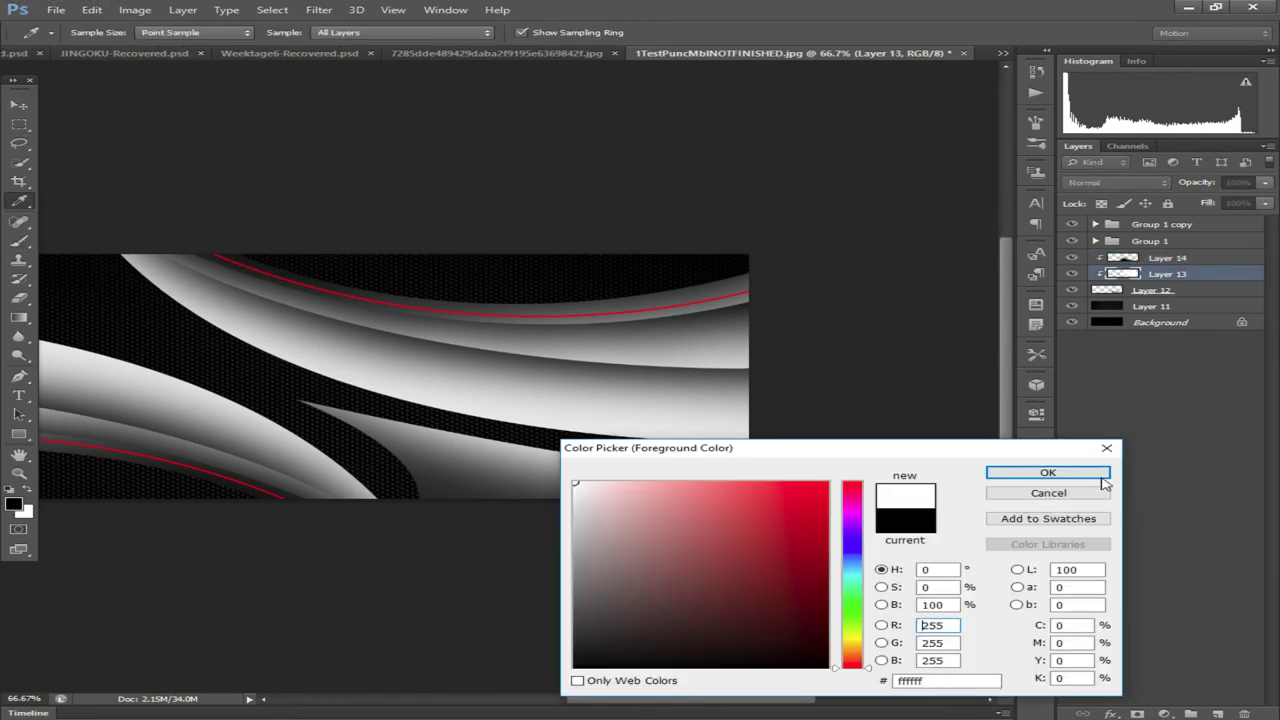
{"action": "left_click", "coordinate": [1049, 474]}
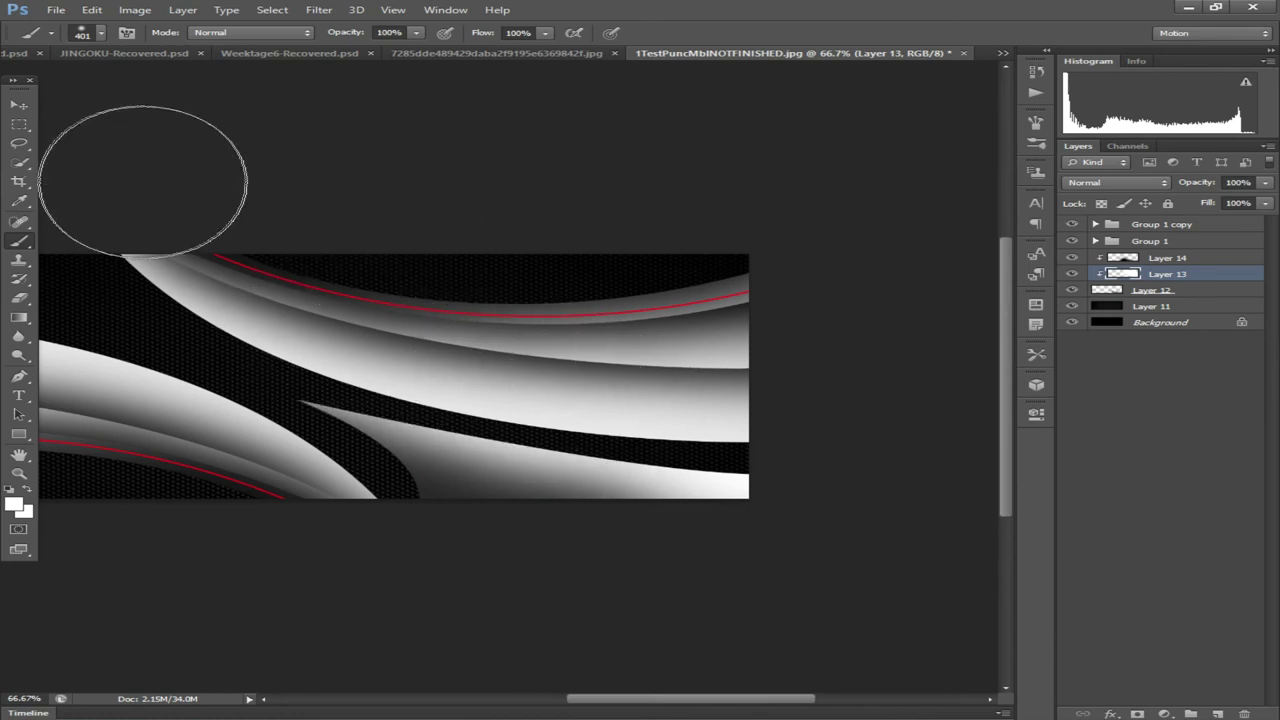
Duplicate the gray shape and its two clipped shading layers, Layer 12 through Layer 14
{"action": "left_click", "coordinate": [13, 111]}
{"action": "key", "text": "ctrl+minus"}
{"action": "key", "text": "ctrl+minus"}
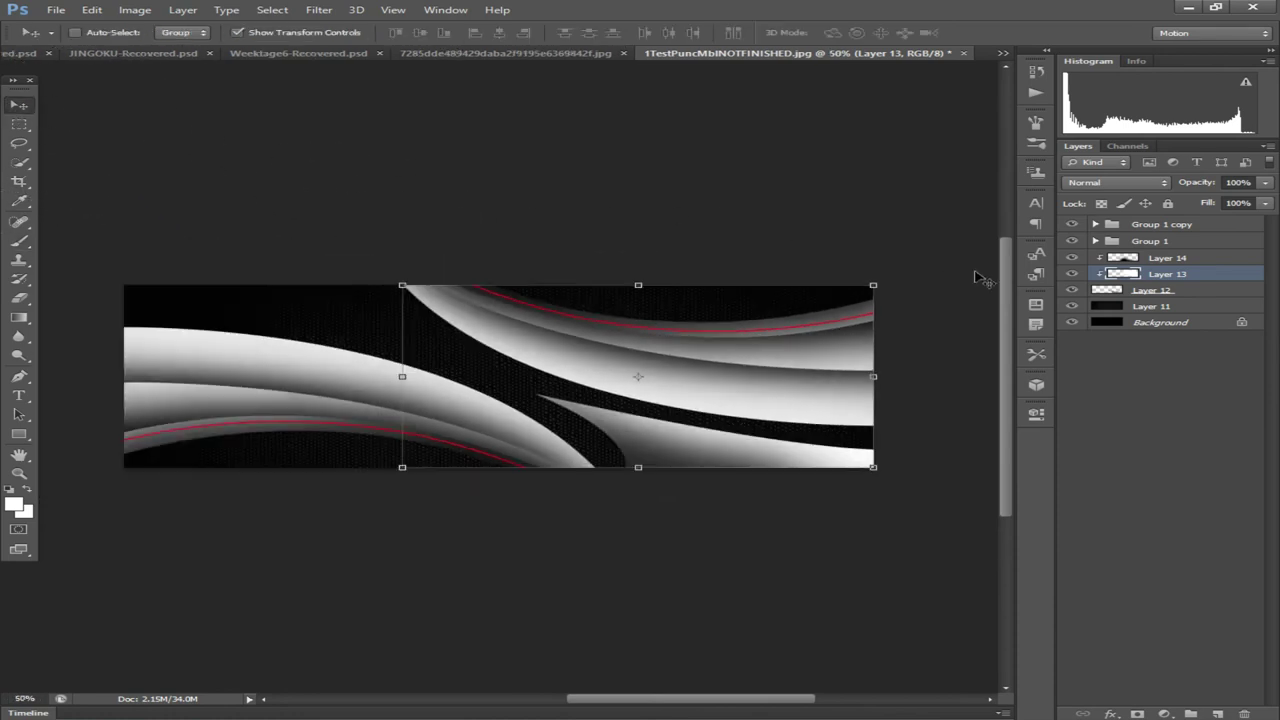
{"action": "left_click", "coordinate": [1198, 322]}
{"action": "left_click", "coordinate": [1199, 291]}
{"action": "left_click", "coordinate": [1200, 263], "text": "shift"}
{"action": "right_click", "coordinate": [1200, 263]}
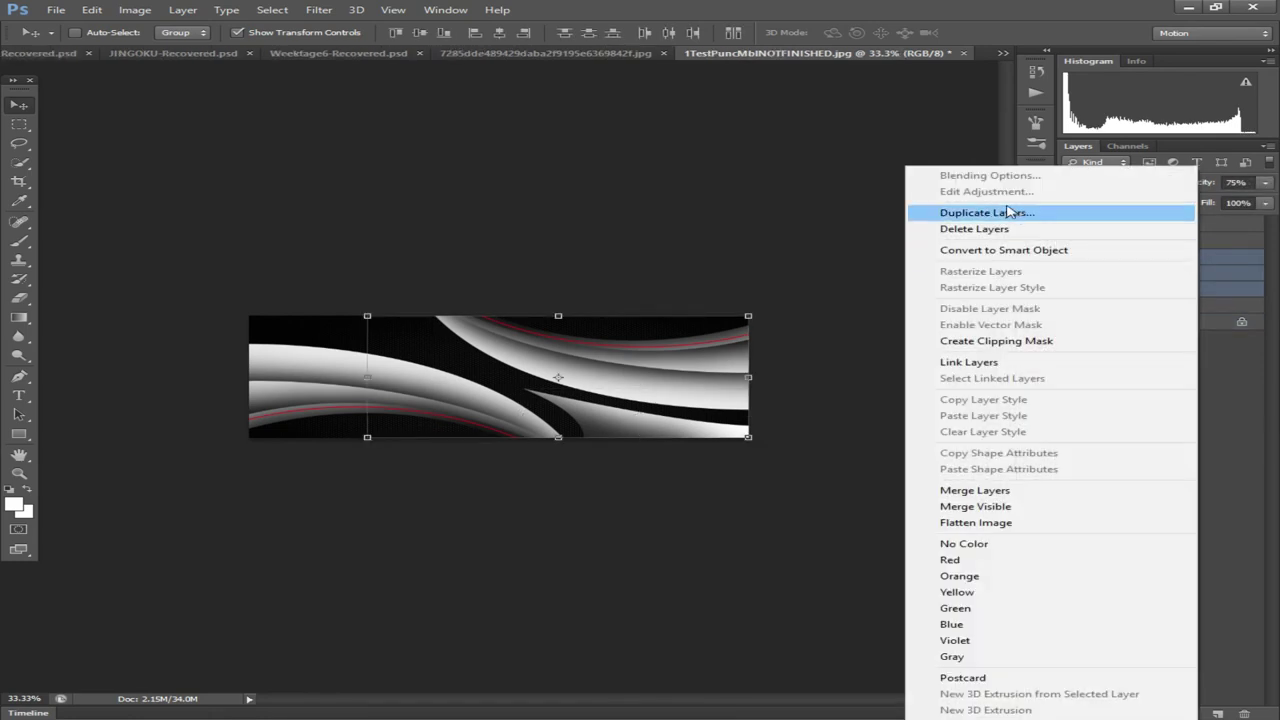
{"action": "left_click", "coordinate": [1003, 211]}
{"action": "left_click", "coordinate": [820, 227]}
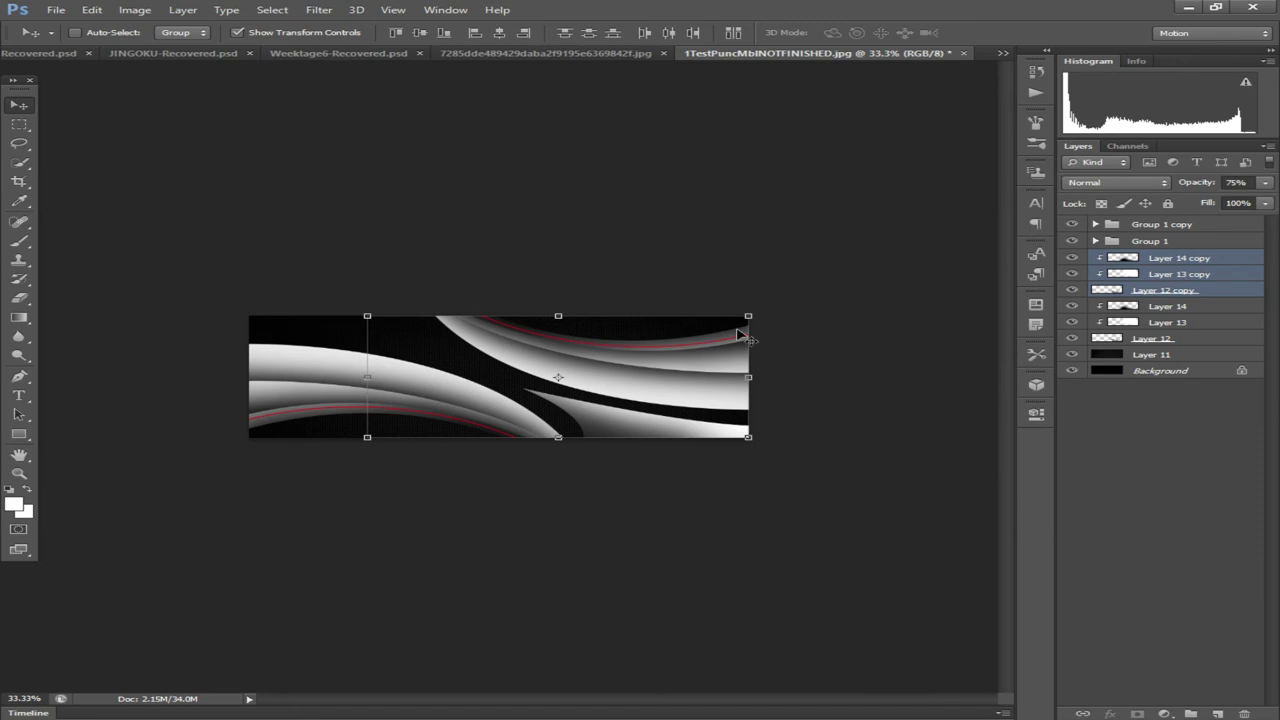
Flip the duplicated gray shape and its shading horizontally and vertically, and move them into the banner's upper-left corner
{"action": "key", "text": "ctrl+t"}
{"action": "right_click", "coordinate": [665, 342]}
{"action": "left_click", "coordinate": [775, 561]}
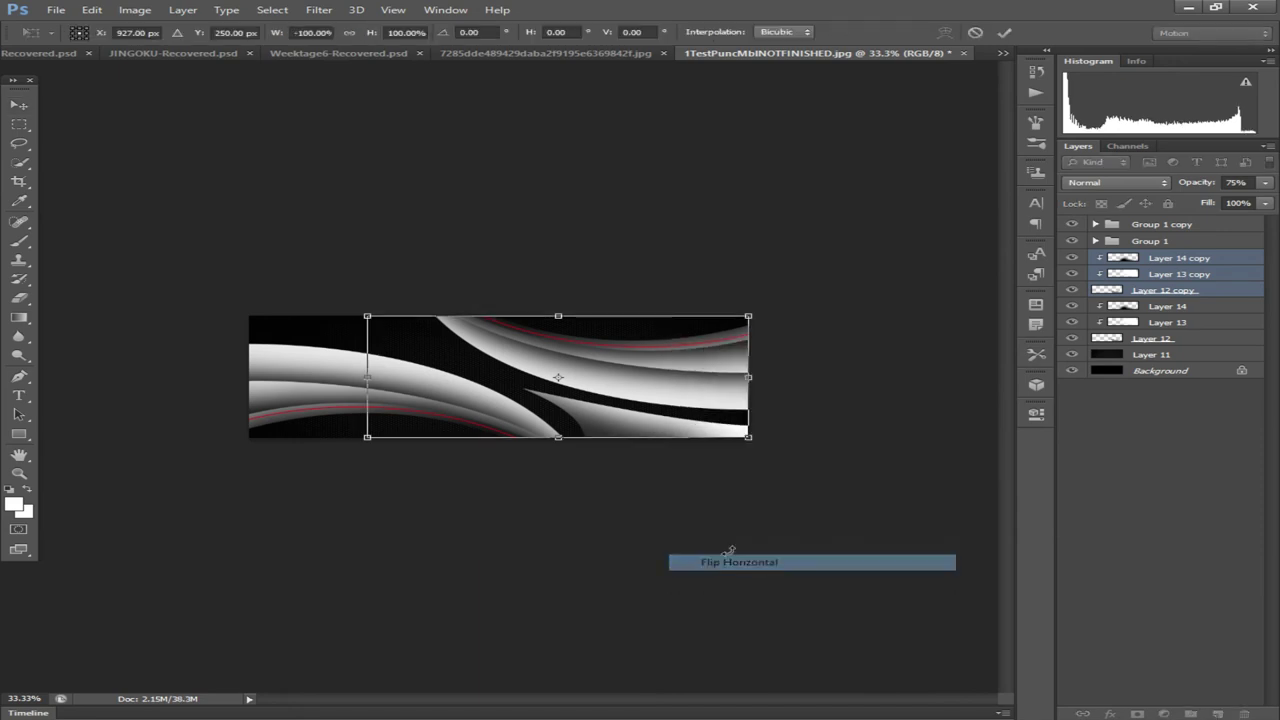
{"action": "right_click", "coordinate": [645, 430]}
{"action": "left_click", "coordinate": [686, 648]}
{"action": "left_click_drag", "start_coordinate": [614, 400], "coordinate": [496, 402]}
{"action": "left_click", "coordinate": [22, 112]}
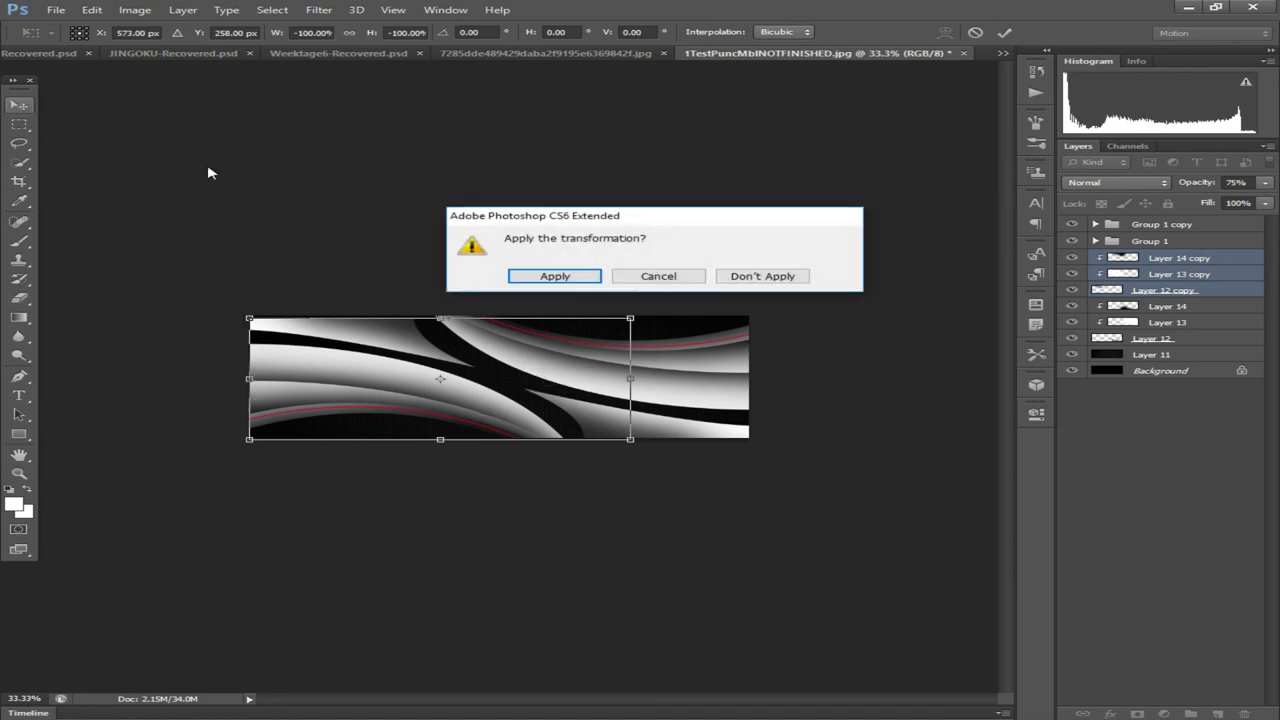
{"action": "left_click", "coordinate": [550, 277]}
Select Layer 12 copy through Layer 14 copy and nudge them so the shape sits flush with the banner's top edge
{"action": "key", "text": "ctrl+plus"}
{"action": "left_click", "coordinate": [1140, 354]}
{"action": "left_click", "coordinate": [1198, 291]}
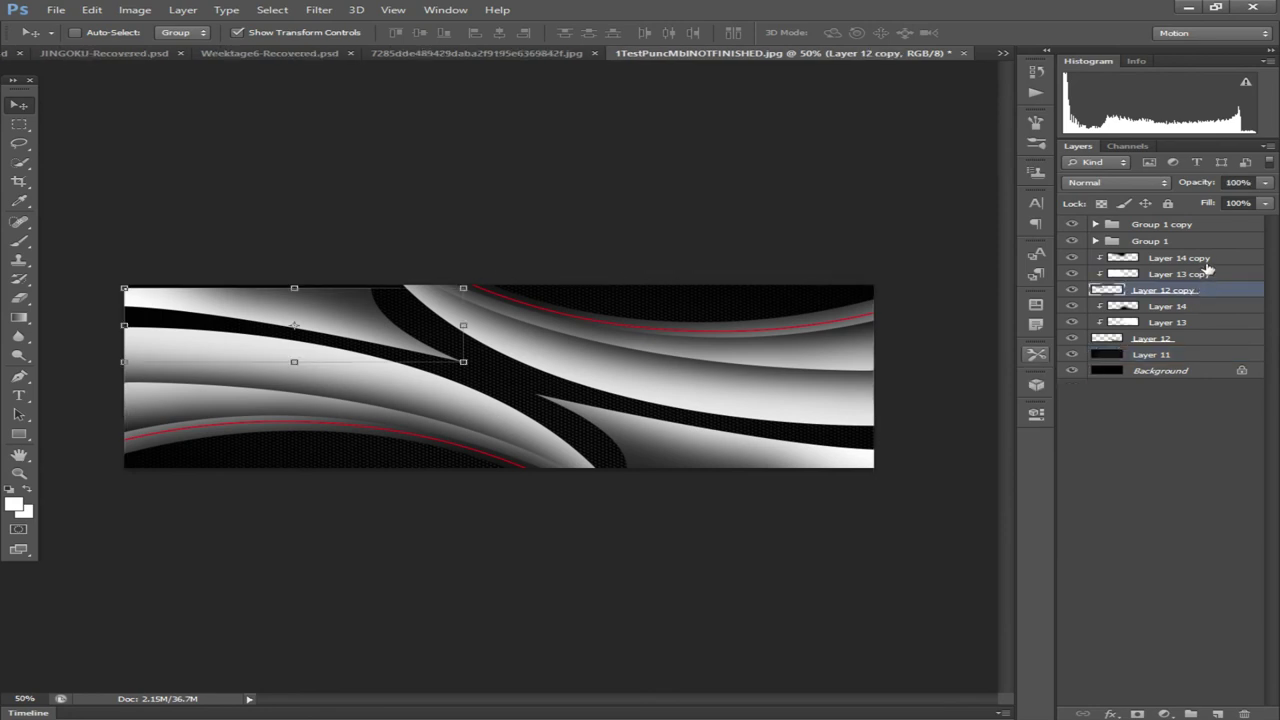
{"action": "left_click", "coordinate": [1208, 259], "text": "shift"}
{"action": "left_click_drag", "start_coordinate": [543, 337], "coordinate": [551, 344]}
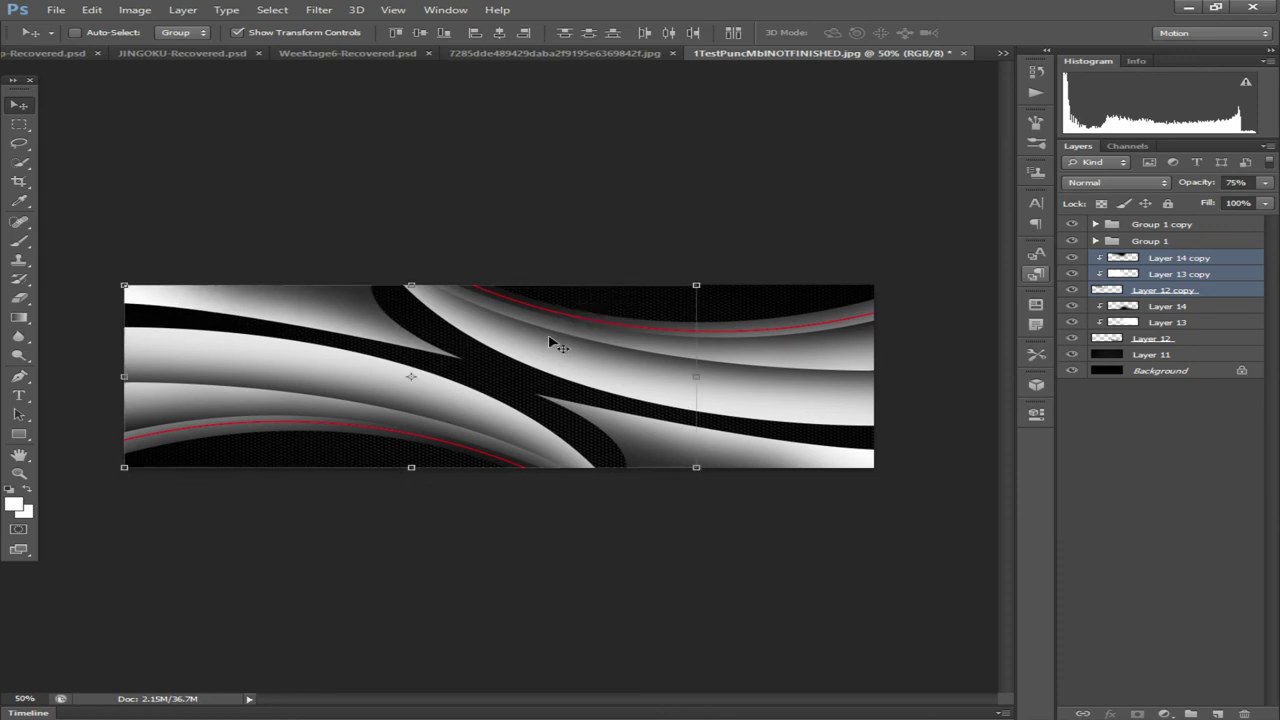
Add a new layer above Layer 14 copy and set the Brush tool's foreground color to red
{"action": "left_click", "coordinate": [1222, 262]}
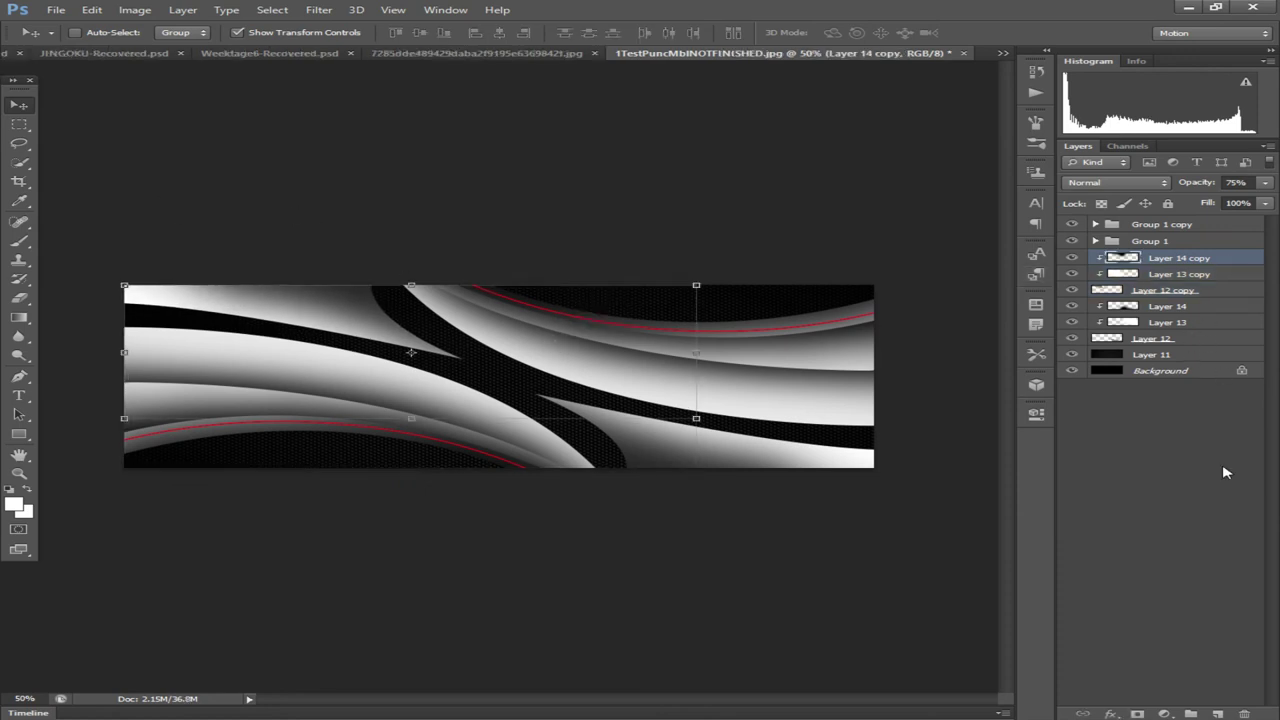
{"action": "left_click", "coordinate": [1214, 710]}
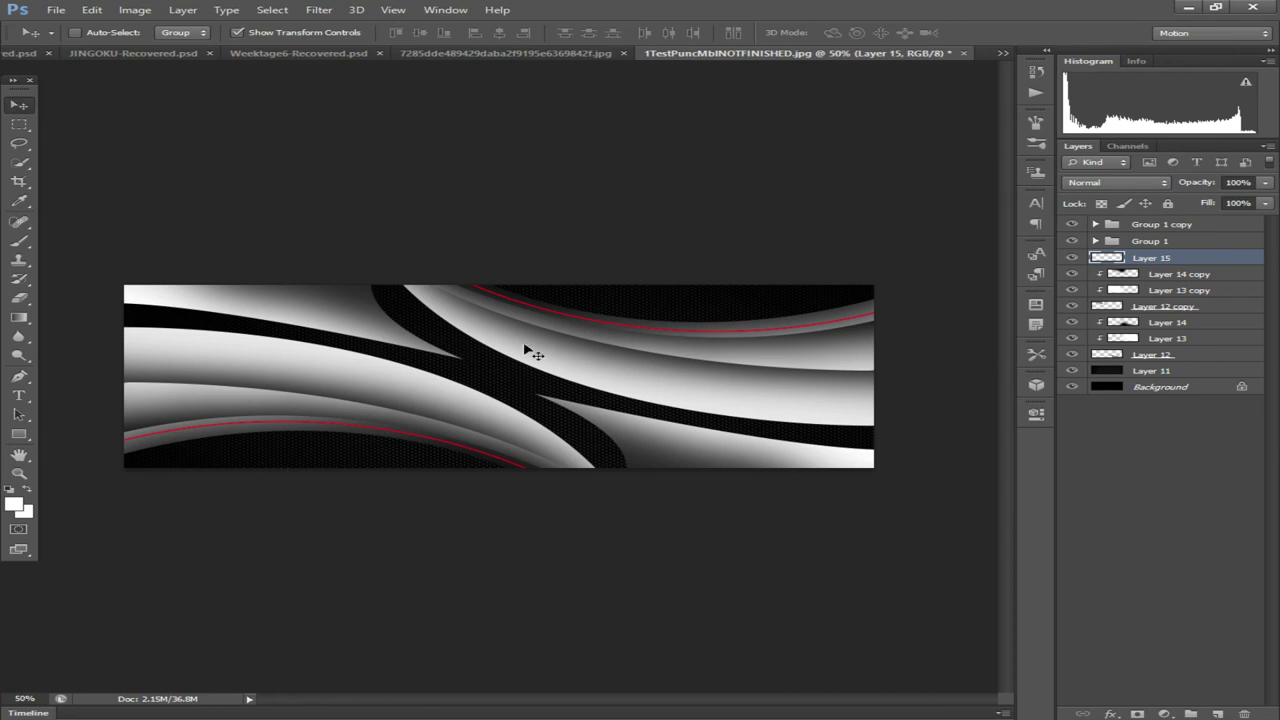
{"action": "left_click", "coordinate": [20, 242]}
{"action": "left_click", "coordinate": [14, 503]}
{"action": "left_click", "coordinate": [828, 482]}
{"action": "left_click", "coordinate": [1048, 472]}
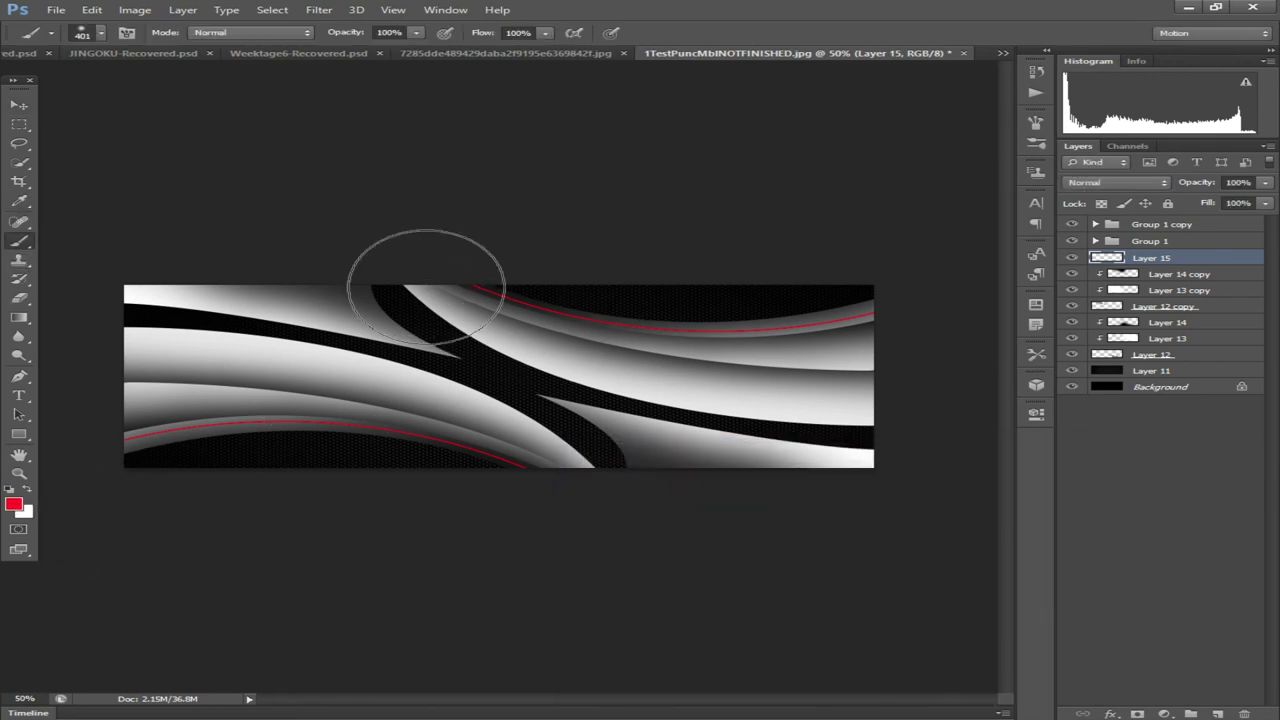
Paint a shallow red curve over the upper-left shape's top edge with a 1289 px brush at 100% hardness
{"action": "left_click", "coordinate": [100, 33]}
{"action": "left_click_drag", "start_coordinate": [200, 80], "coordinate": [199, 80]}
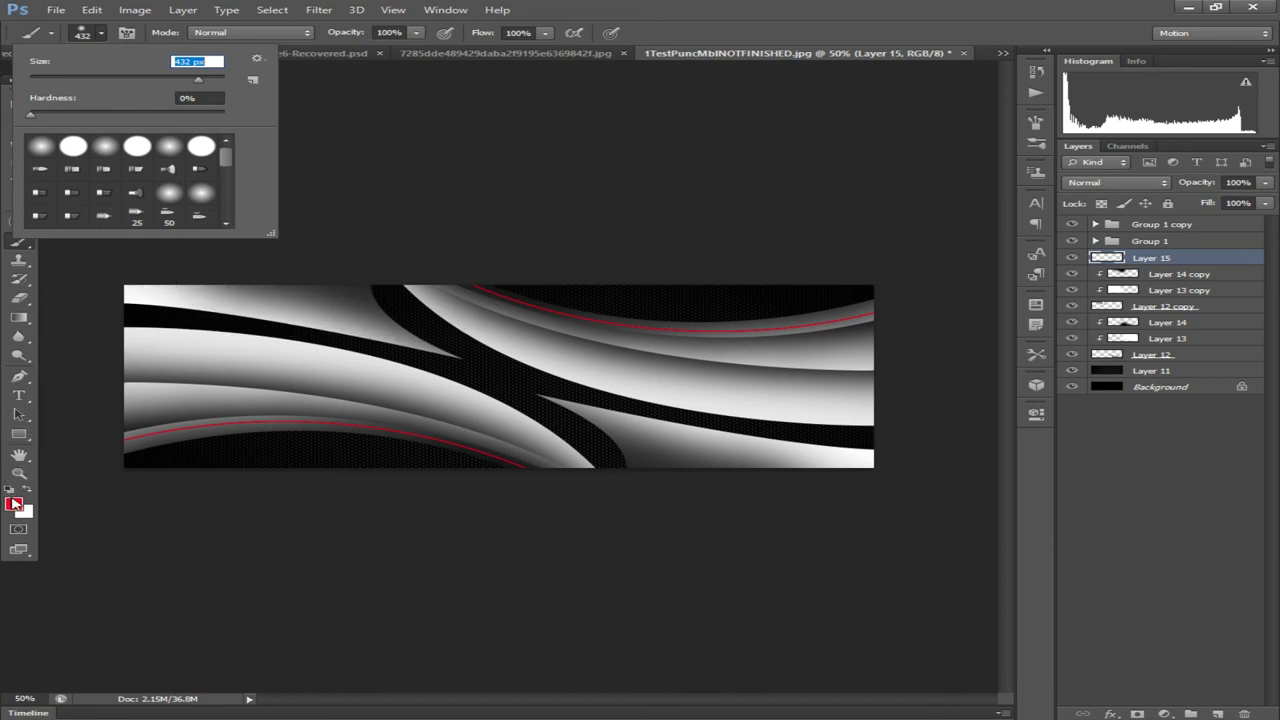
{"action": "left_click_drag", "start_coordinate": [166, 106], "coordinate": [310, 117]}
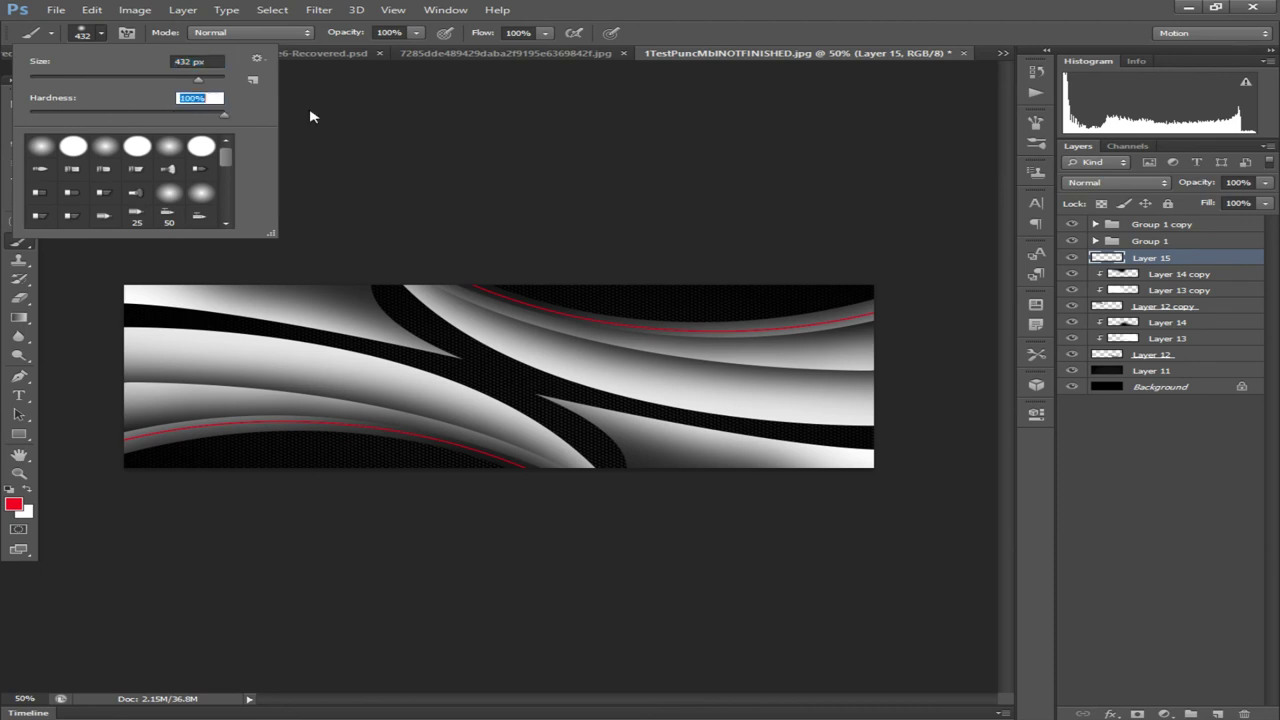
{"action": "key", "text": "Return"}
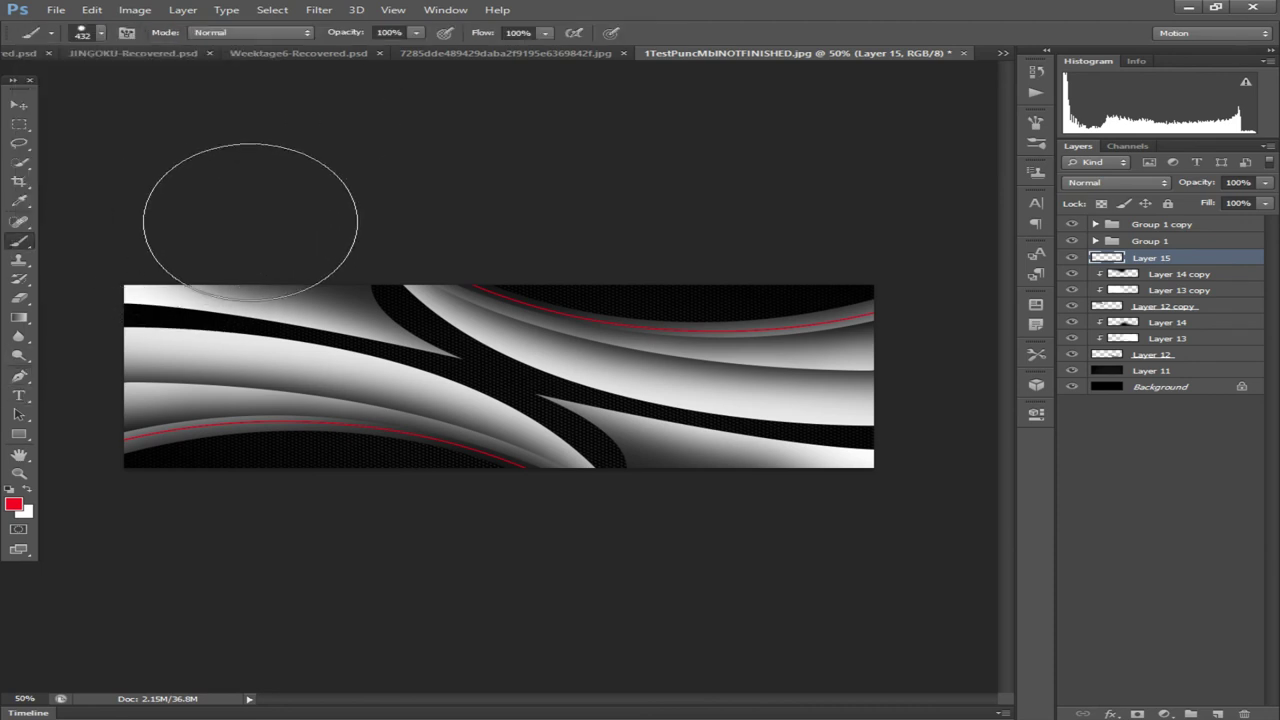
{"action": "left_click", "coordinate": [101, 33]}
{"action": "left_click_drag", "start_coordinate": [205, 81], "coordinate": [209, 81]}
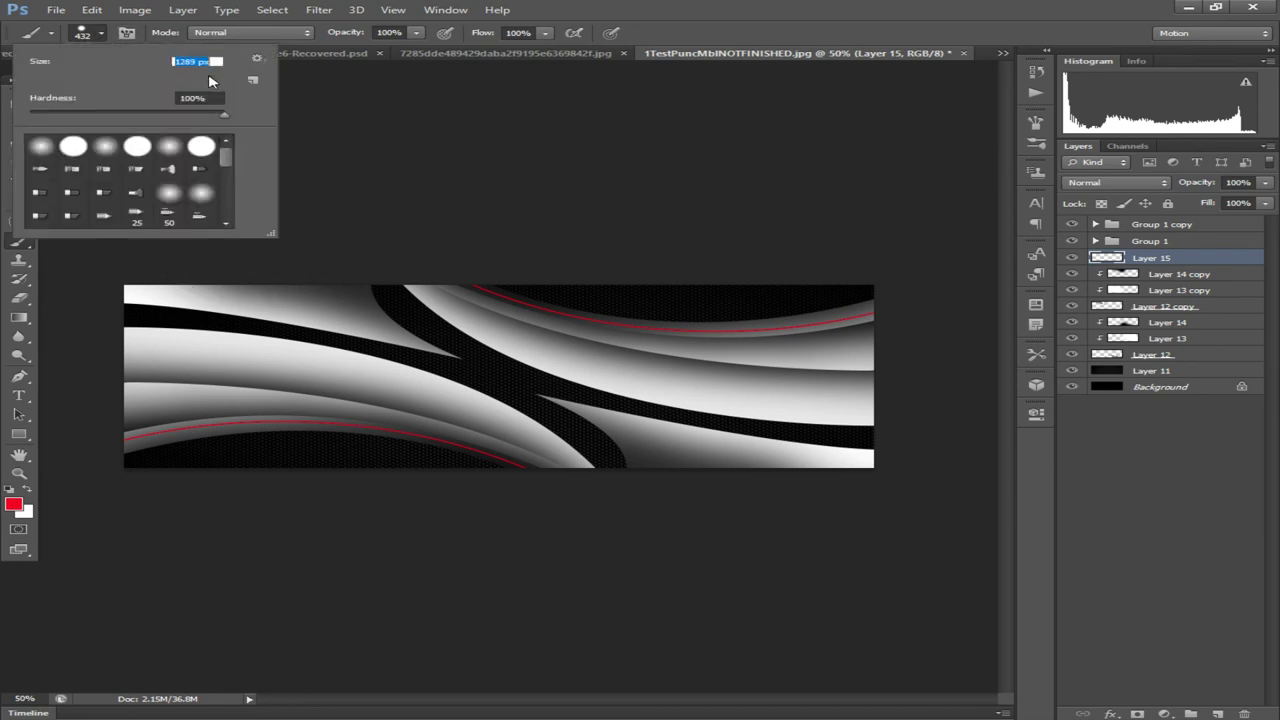
{"action": "left_click", "coordinate": [4, 259]}
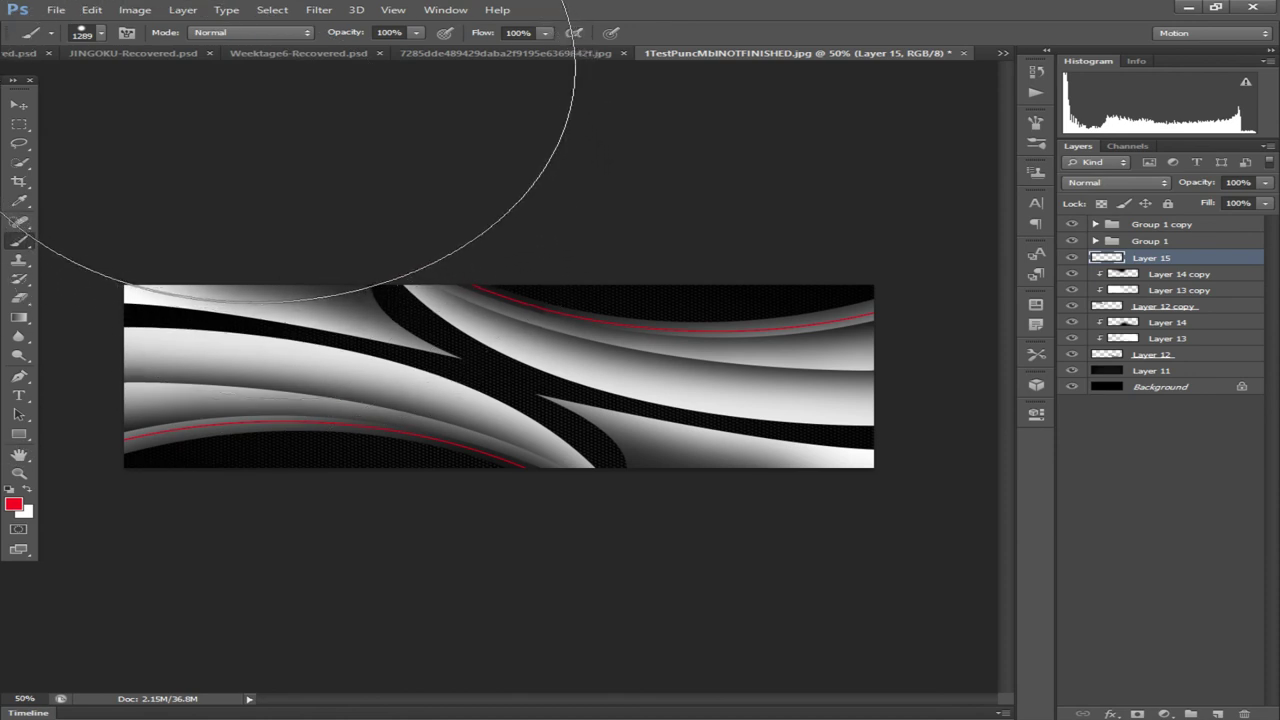
{"action": "left_click_drag", "start_coordinate": [265, 18], "coordinate": [222, 20]}
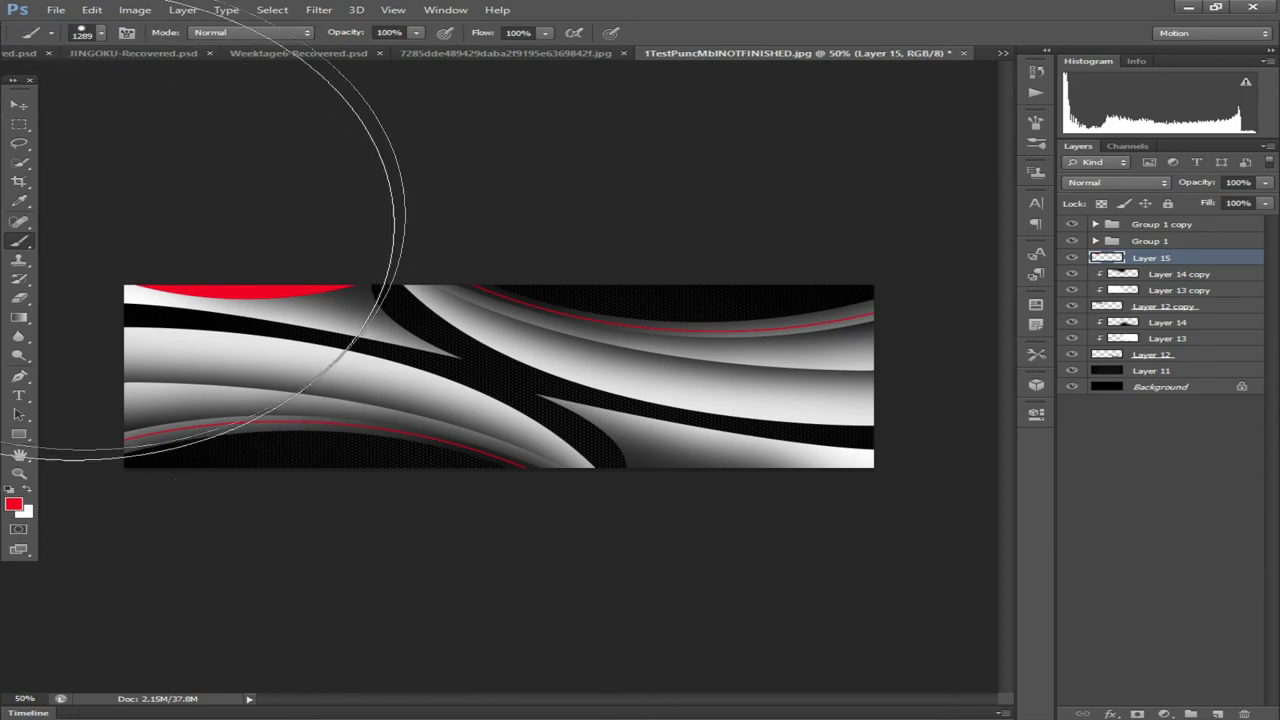
Erase the inside of the red curve with a hard 1289 px eraser, leaving only a thin red arc
{"action": "left_click", "coordinate": [19, 298]}
{"action": "left_click", "coordinate": [101, 34]}
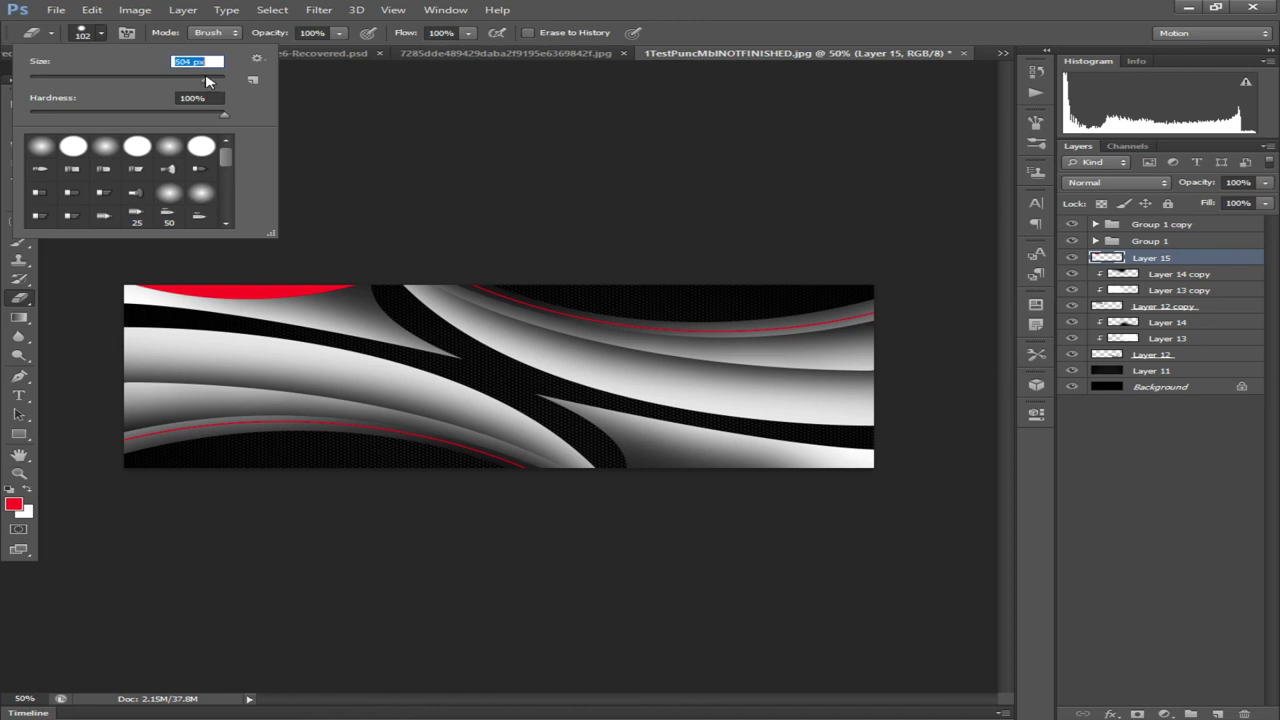
{"action": "key", "text": "Return"}
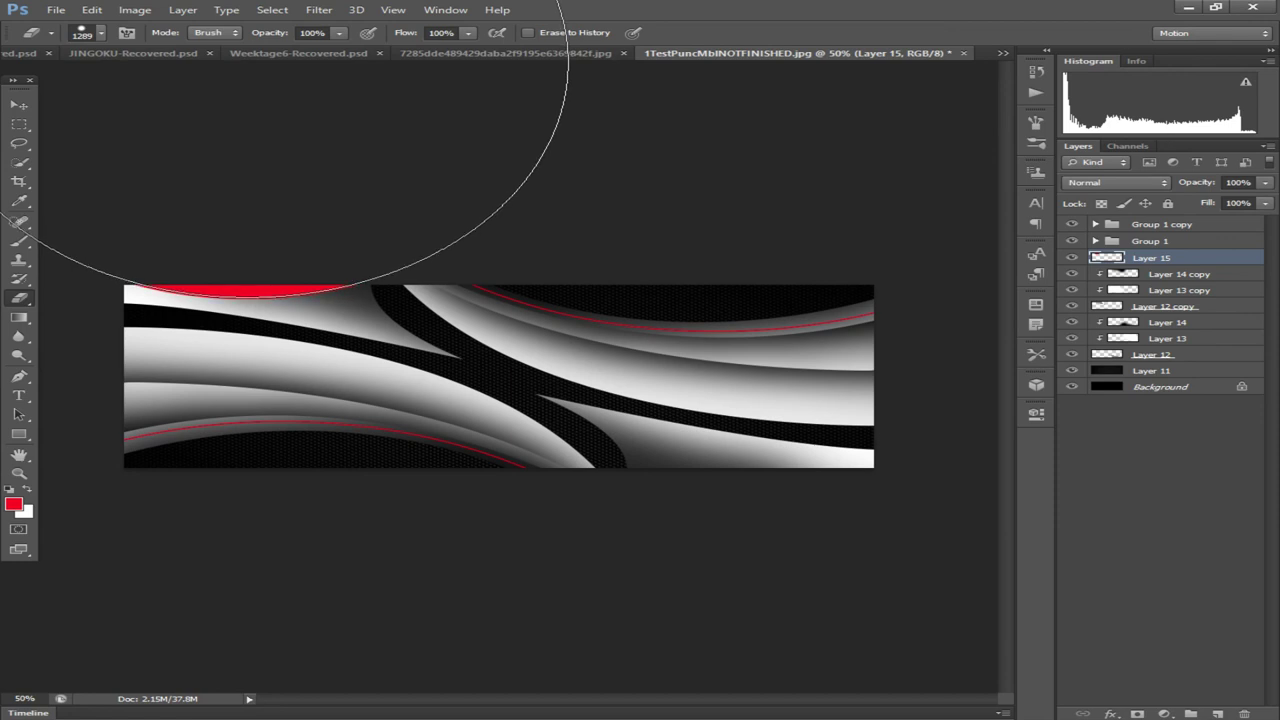
{"action": "left_click", "coordinate": [268, 2]}
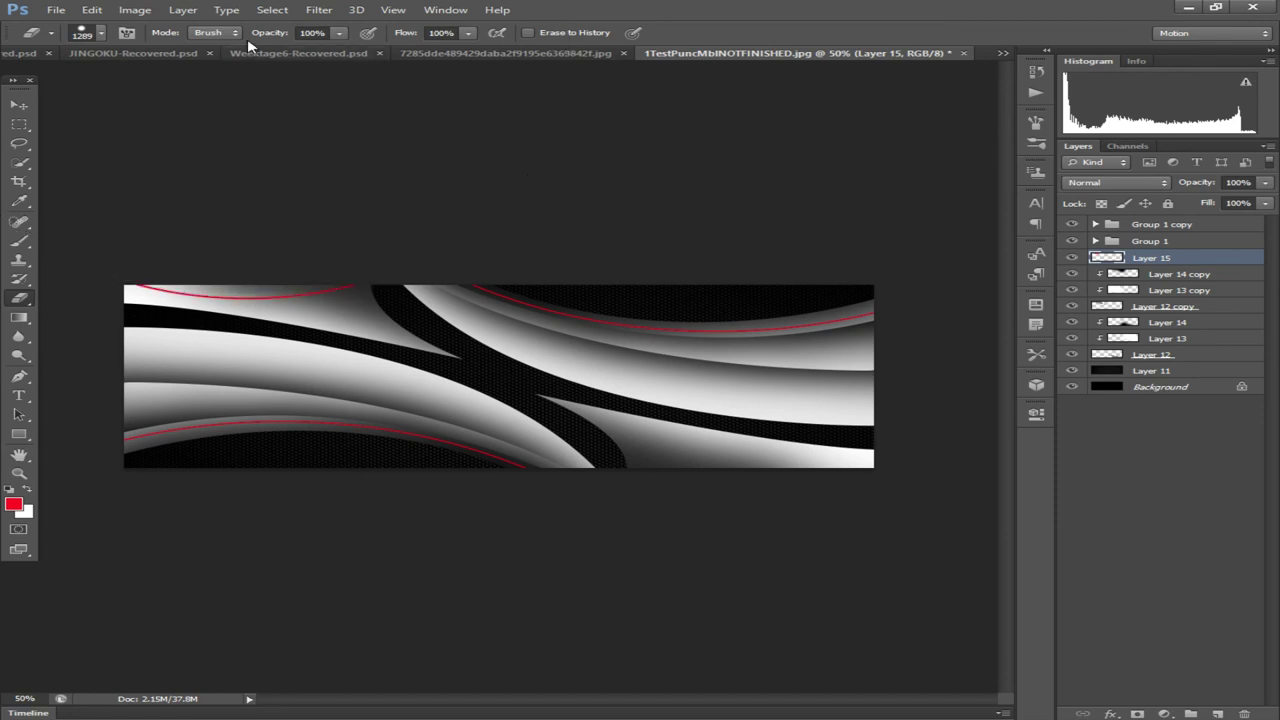
Duplicate the thin red arc layer, Layer 15
{"action": "key", "text": "v"}
{"action": "right_click", "coordinate": [1194, 260]}
{"action": "left_click", "coordinate": [923, 211]}
{"action": "left_click", "coordinate": [810, 222]}
Flip the duplicated red arc horizontally and vertically and place it on the gray shape at the banner's lower-right edge
{"action": "key", "text": "ctrl+t"}
{"action": "right_click", "coordinate": [339, 286]}
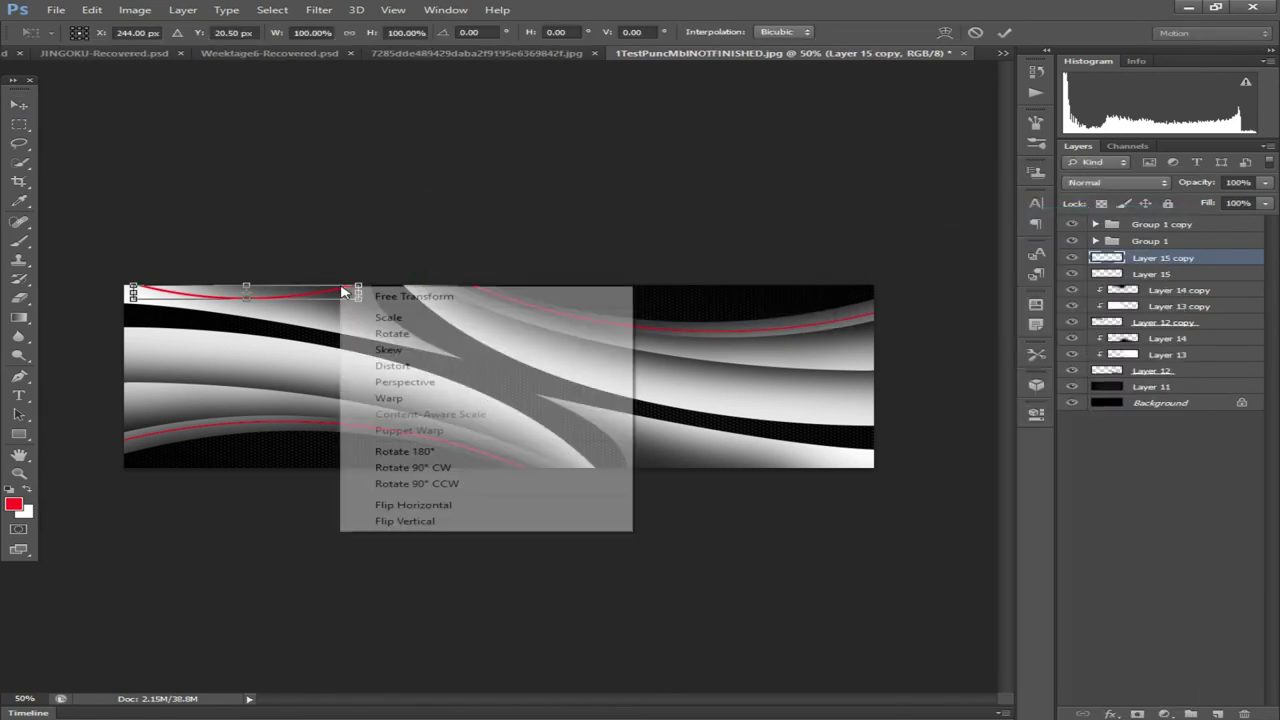
{"action": "left_click", "coordinate": [400, 506]}
{"action": "right_click", "coordinate": [341, 294]}
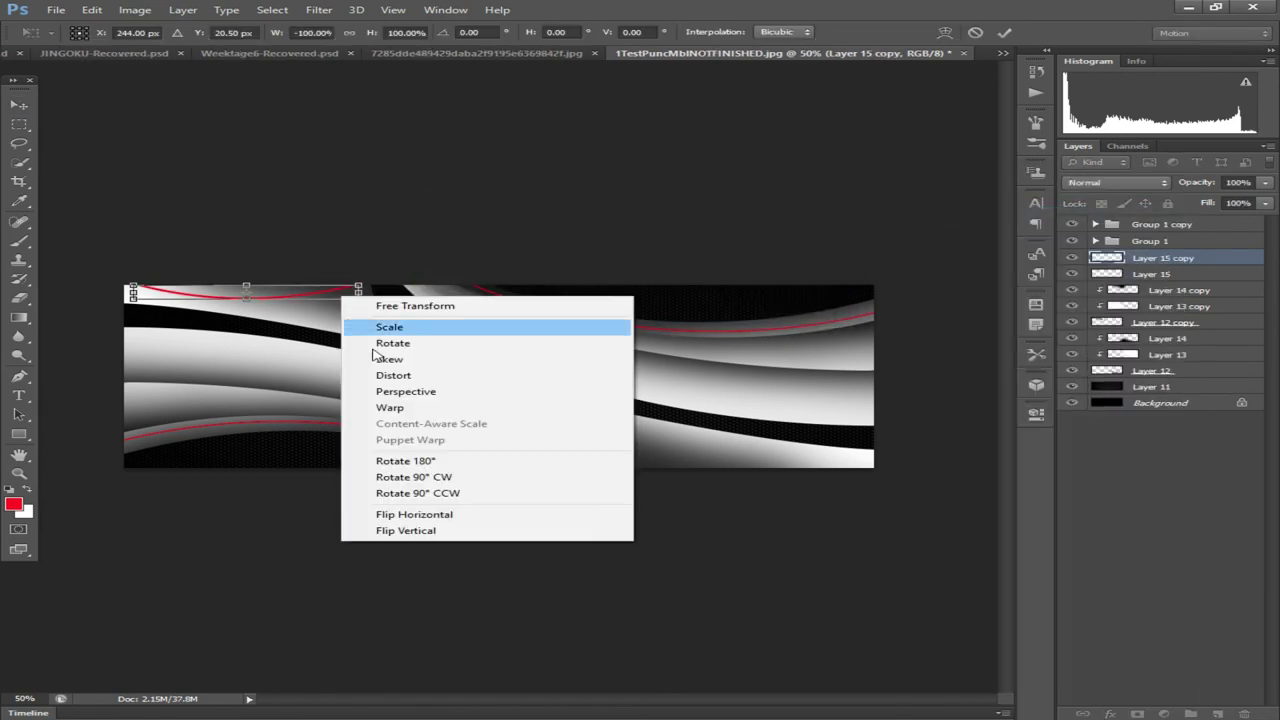
{"action": "left_click", "coordinate": [457, 527]}
{"action": "left_click_drag", "start_coordinate": [336, 294], "coordinate": [843, 463]}
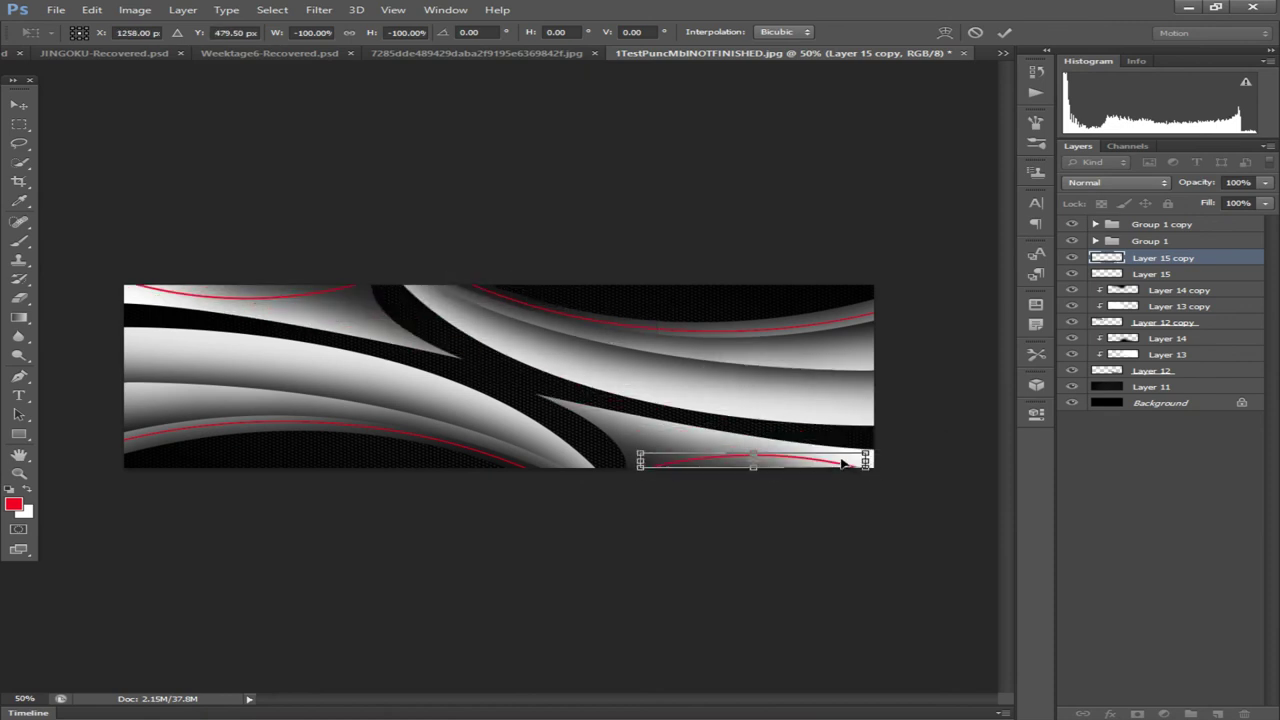
{"action": "left_click", "coordinate": [22, 106]}
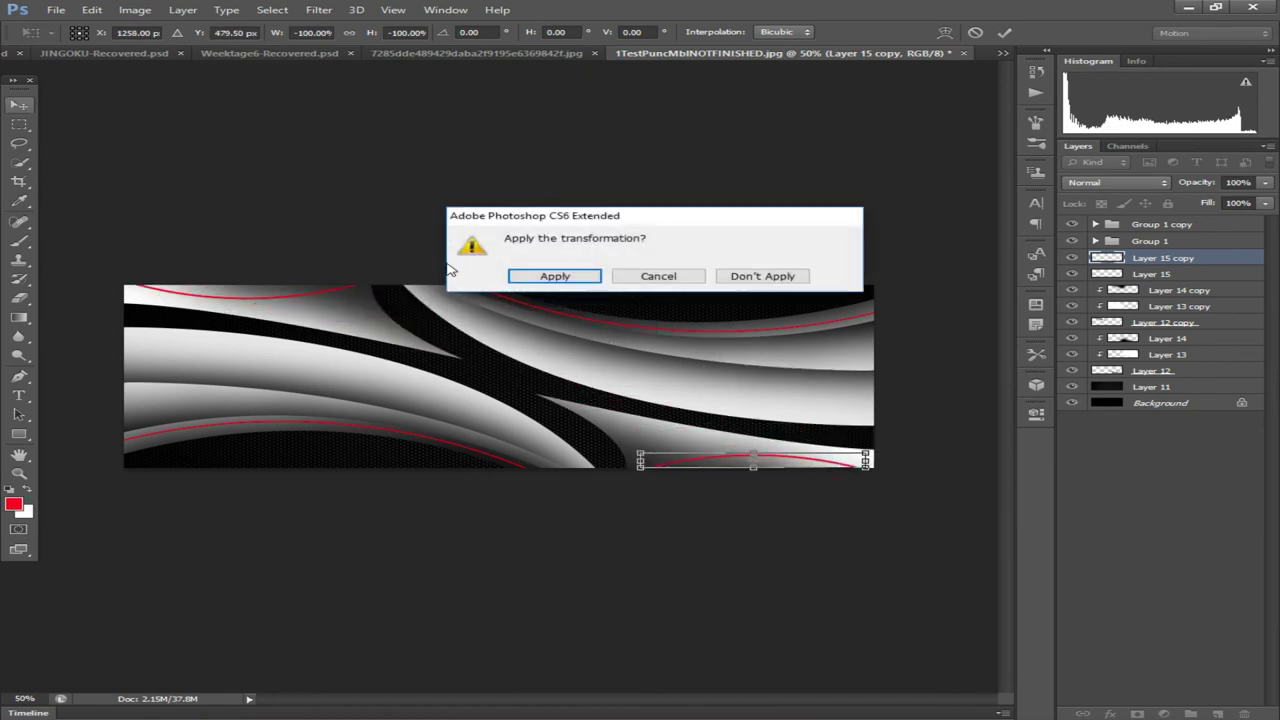
{"action": "left_click", "coordinate": [540, 281]}
Select the Background layer and save the banner as TutorialForYT in Photoshop format in the Downloads folder
{"action": "left_click", "coordinate": [1160, 274]}
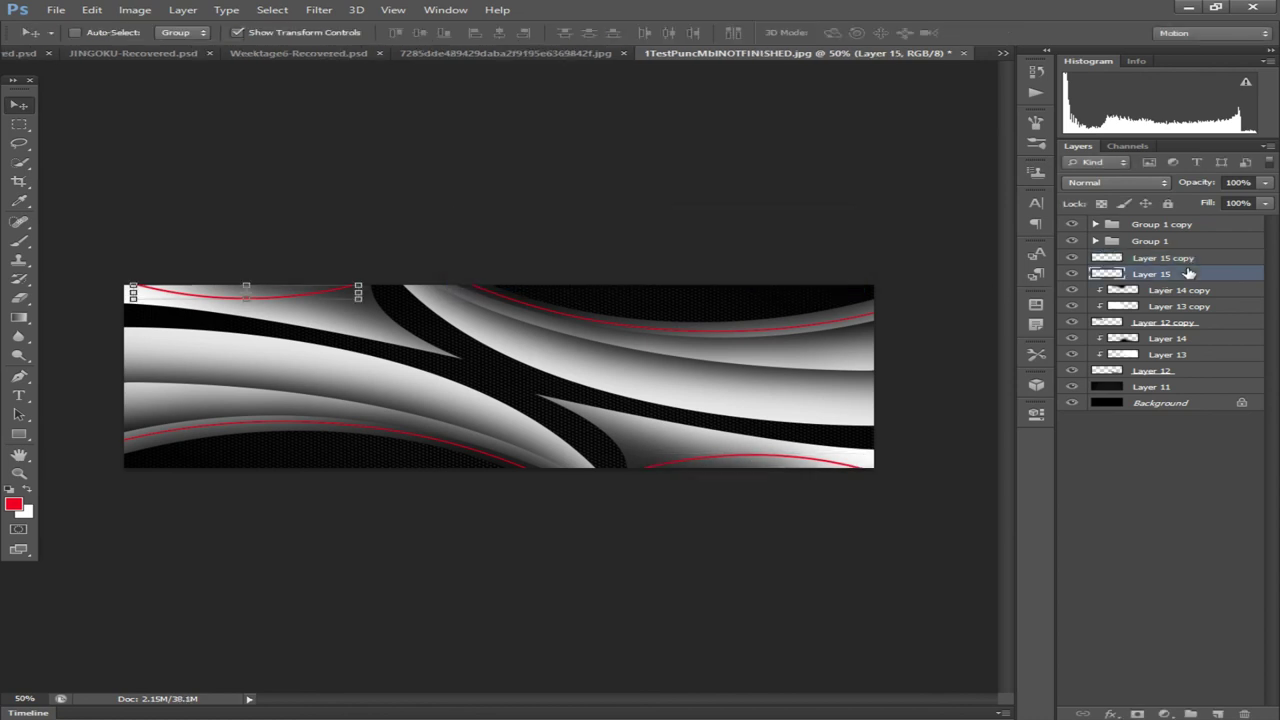
{"action": "left_click", "coordinate": [1176, 403]}
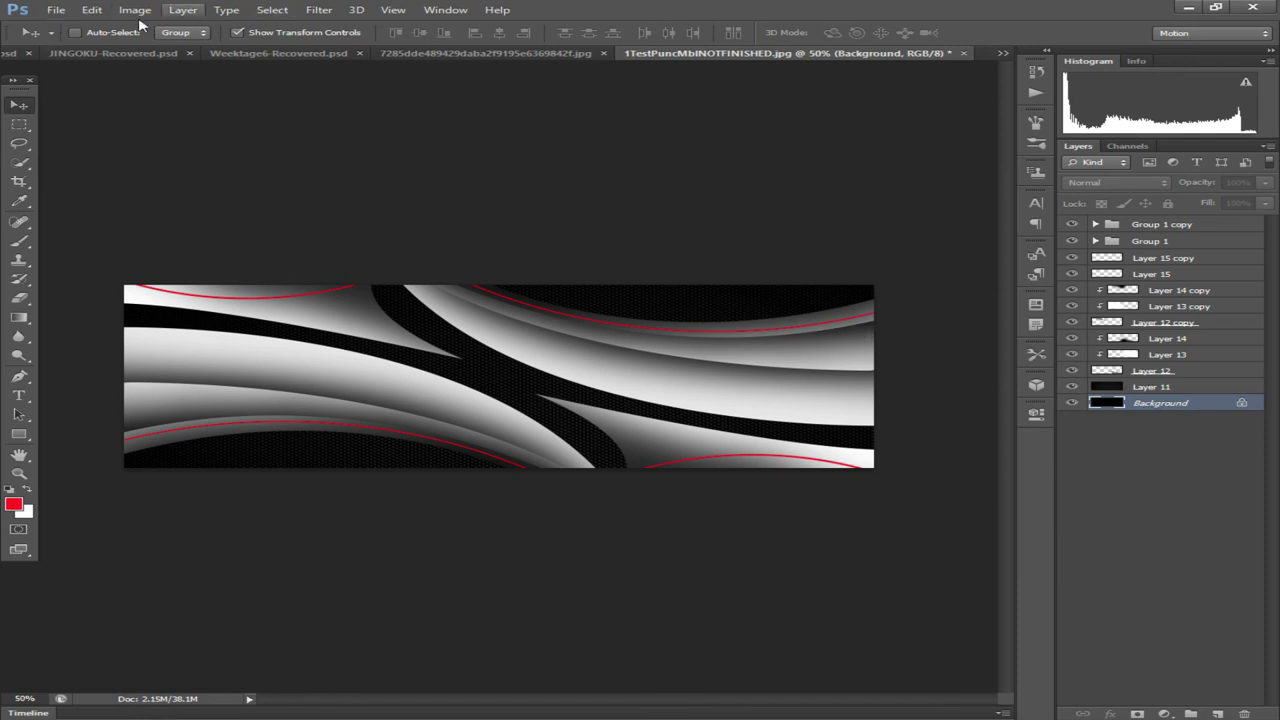
{"action": "left_click", "coordinate": [57, 10]}
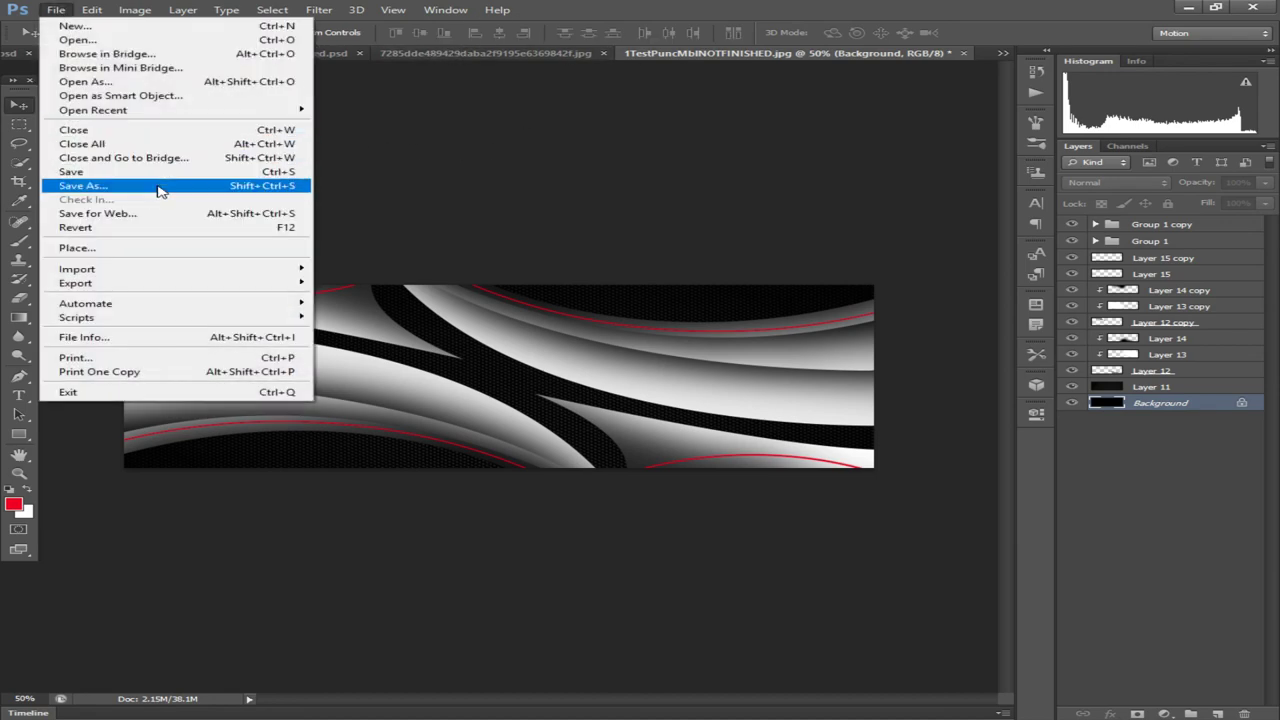
{"action": "left_click", "coordinate": [82, 186]}
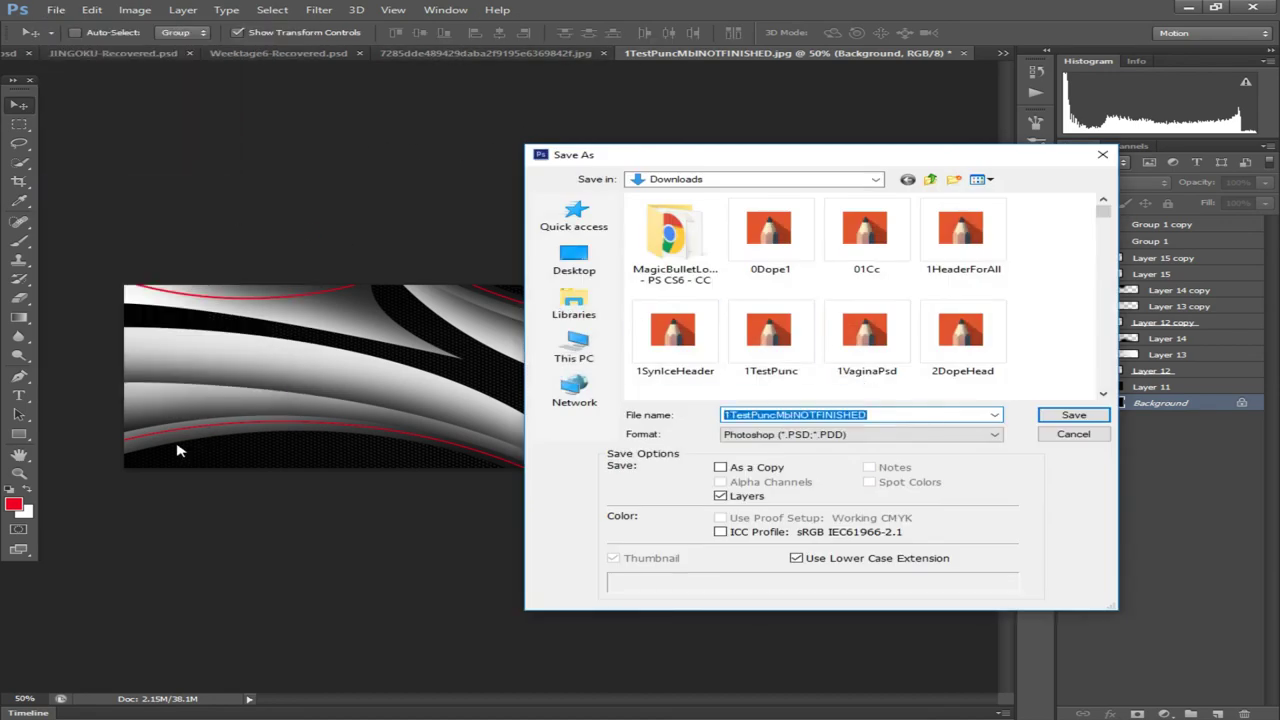
{"action": "type", "text": "TutorialForYT"}
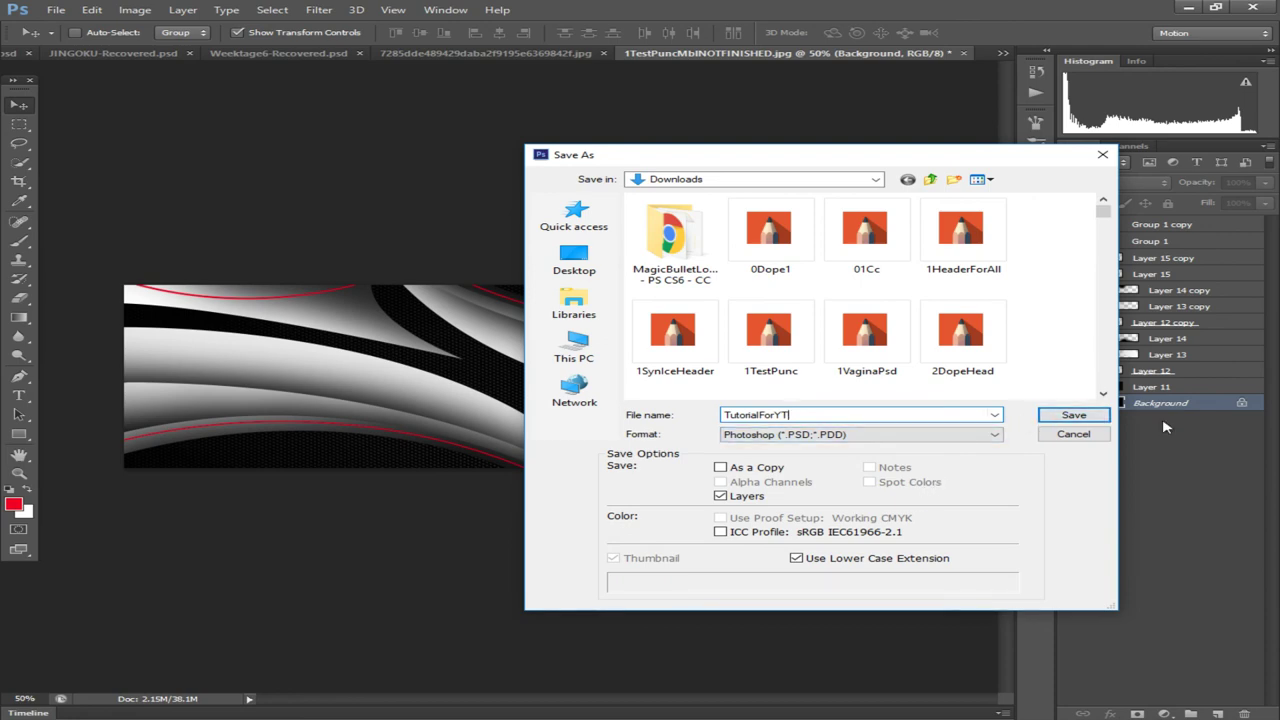
{"action": "left_click", "coordinate": [1070, 418]}
{"action": "left_click", "coordinate": [857, 226]}
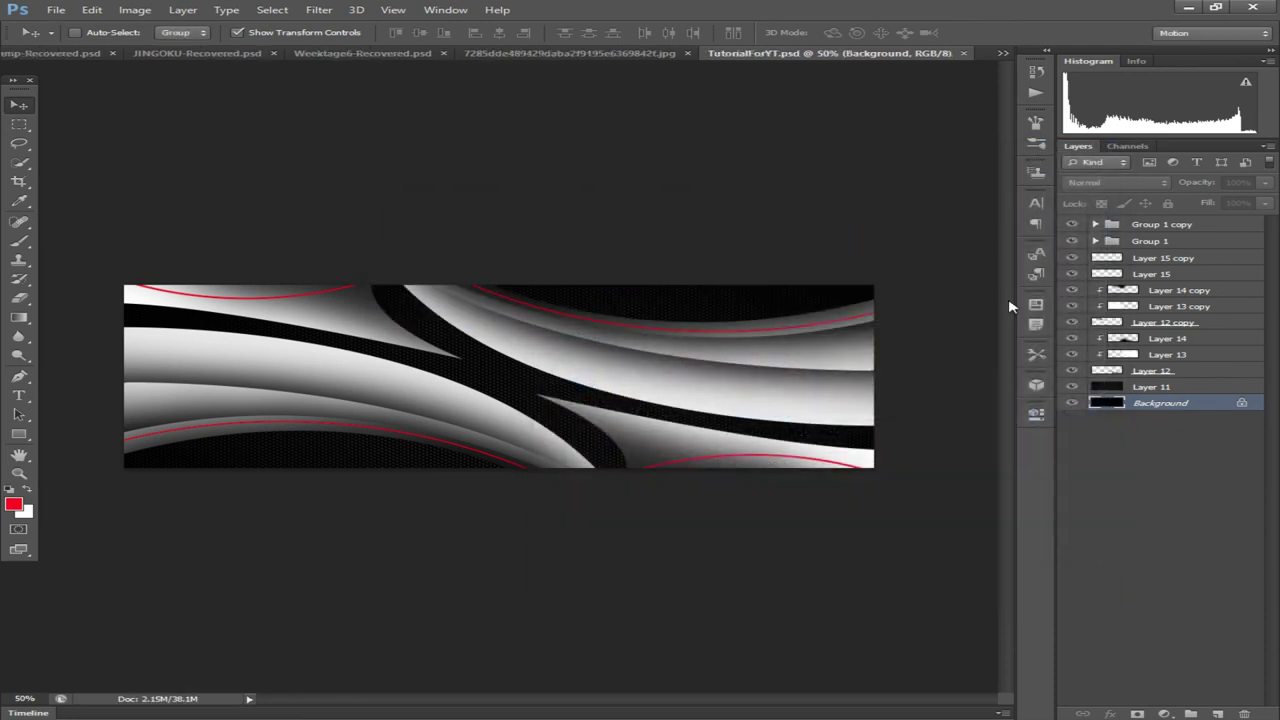